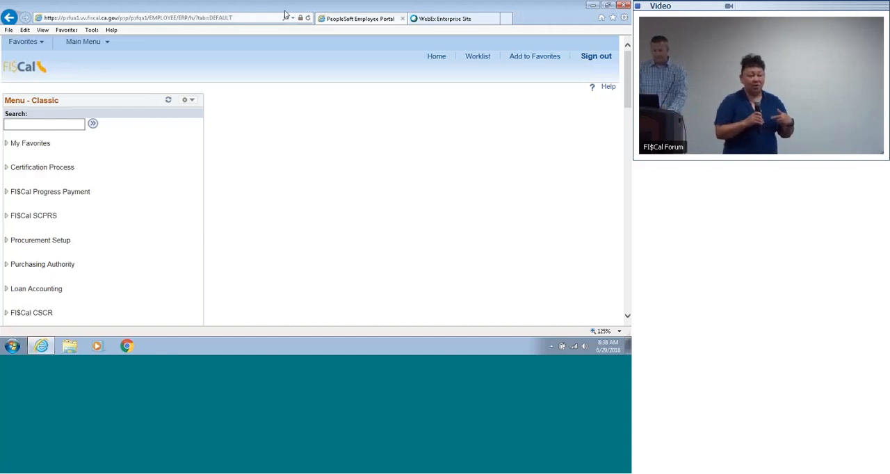
Step: Close the WebEx Enterprise Site page and keep the PeopleSoft session active when the timeout warning appears
{"action": "left_click", "coordinate": [251, 18]}
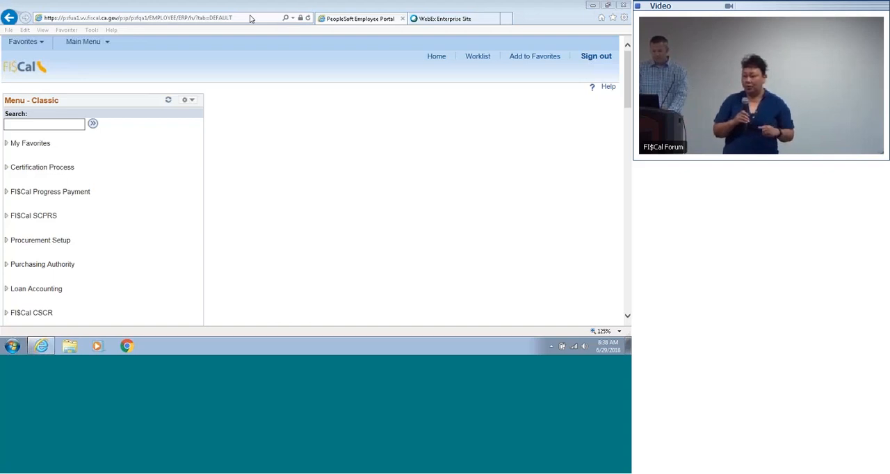
{"action": "left_click", "coordinate": [276, 128]}
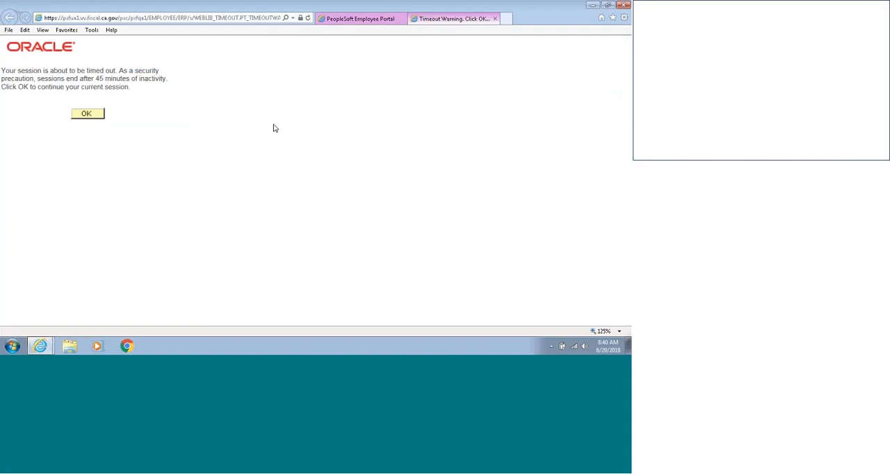
{"action": "left_click", "coordinate": [98, 114]}
{"action": "left_click", "coordinate": [83, 41]}
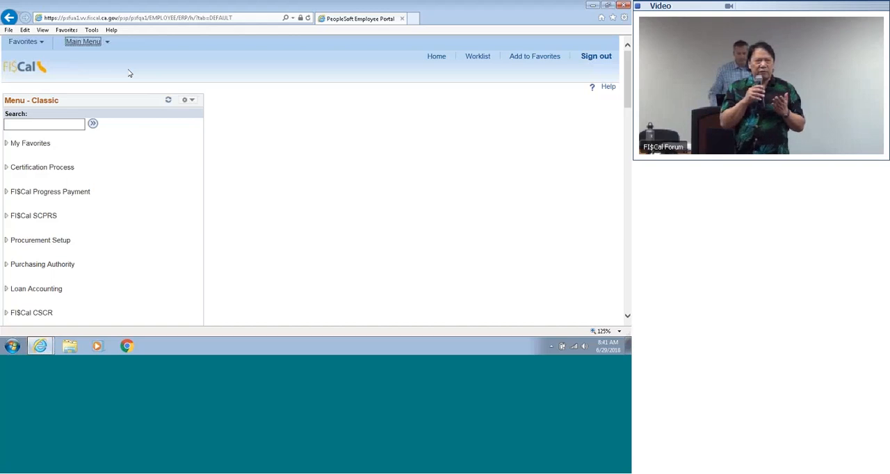
Step: Open the FI$Cal public website, fiscal.ca.gov, in a new browser tab
{"action": "left_click", "coordinate": [8, 31]}
{"action": "left_click", "coordinate": [18, 40]}
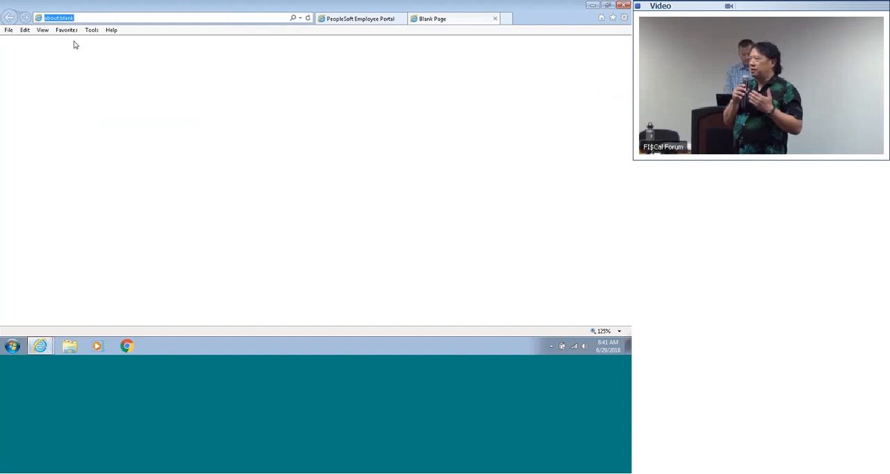
{"action": "type", "text": "fiscal"}
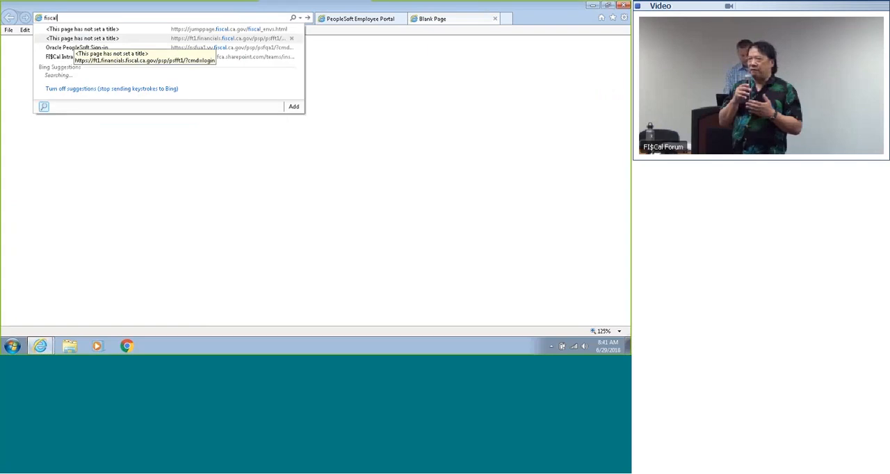
{"action": "type", "text": ".ca.gov"}
{"action": "key", "text": "Return"}
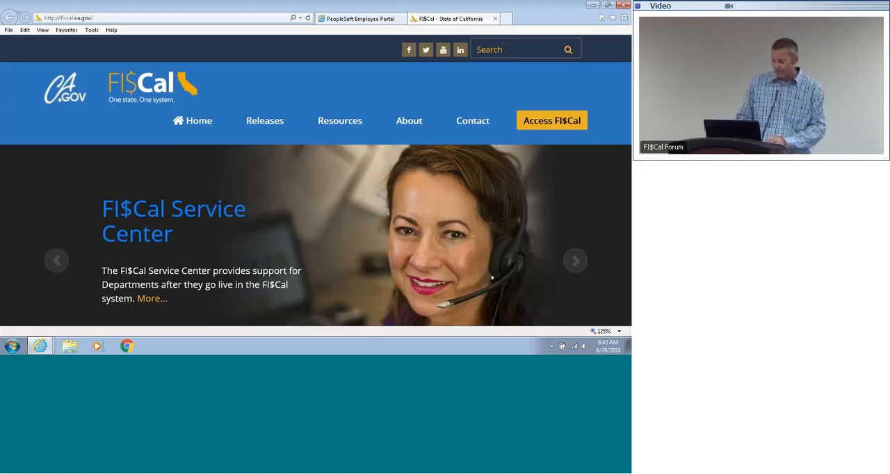
Step: Open the FAQs resource and examine the User "How To" Frequently Asked Questions list
{"action": "mouse_move", "coordinate": [331, 131]}
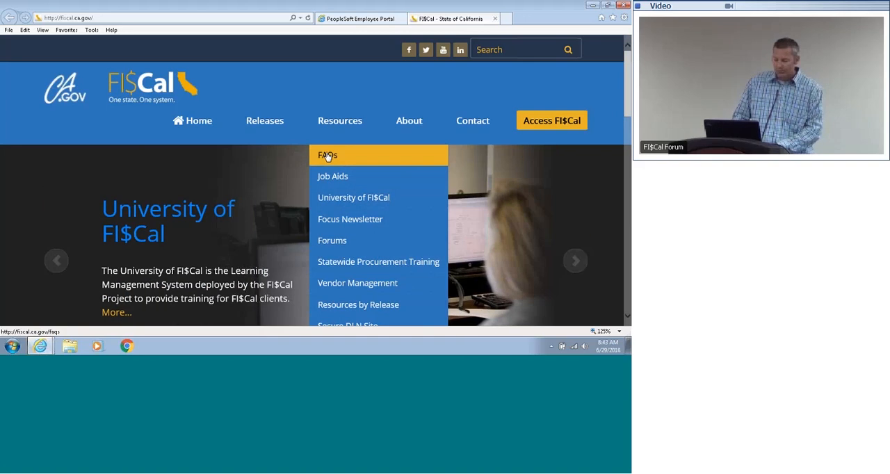
{"action": "left_click", "coordinate": [328, 156]}
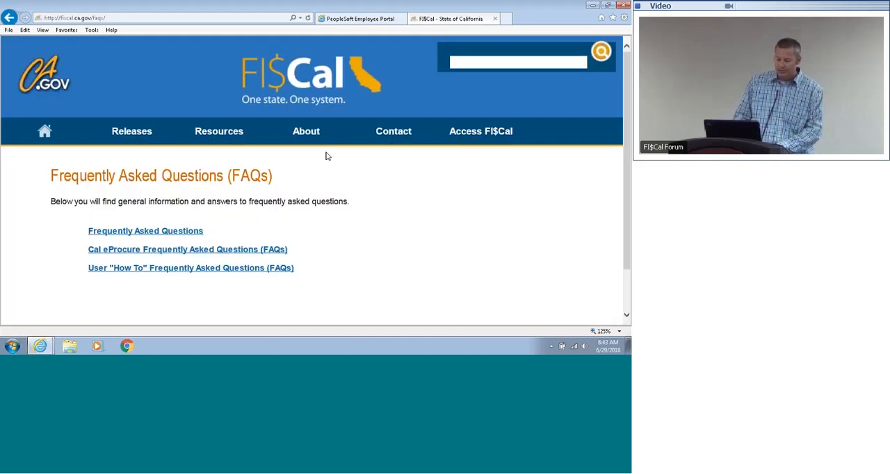
{"action": "left_click", "coordinate": [158, 235]}
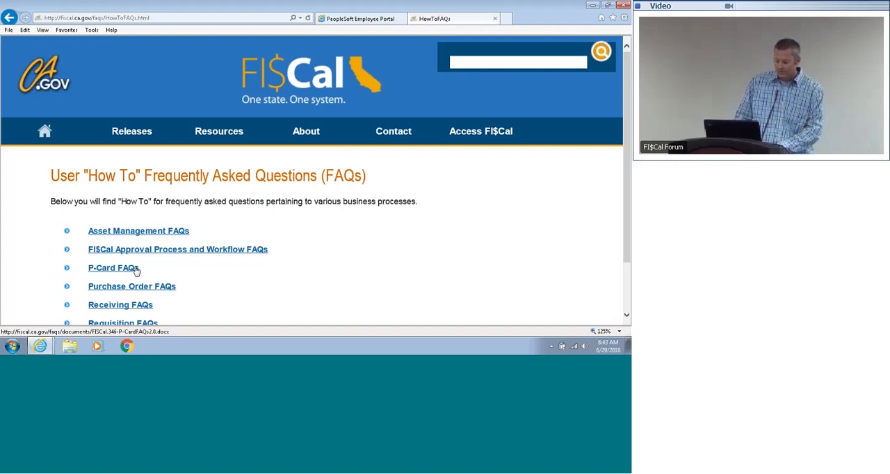
{"action": "left_click_drag", "start_coordinate": [628, 170], "coordinate": [627, 187]}
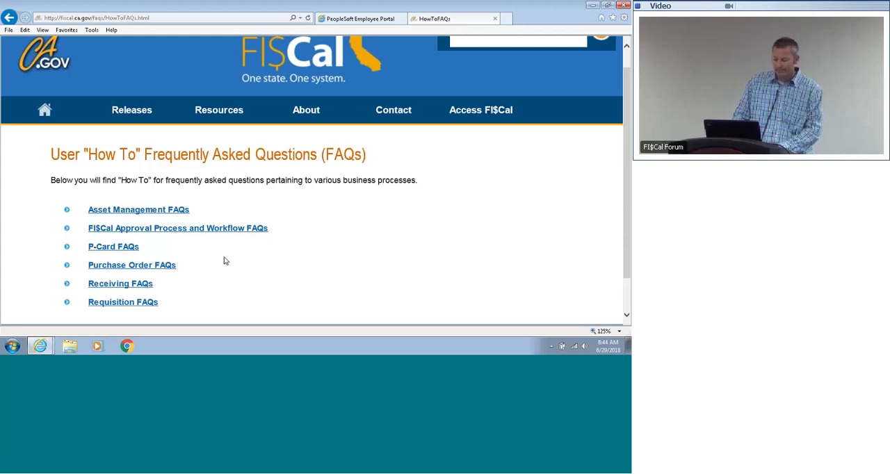
Step: Open the Job Aids resource and examine the Supplemental Job Aids & Training Tips page
{"action": "mouse_move", "coordinate": [207, 118]}
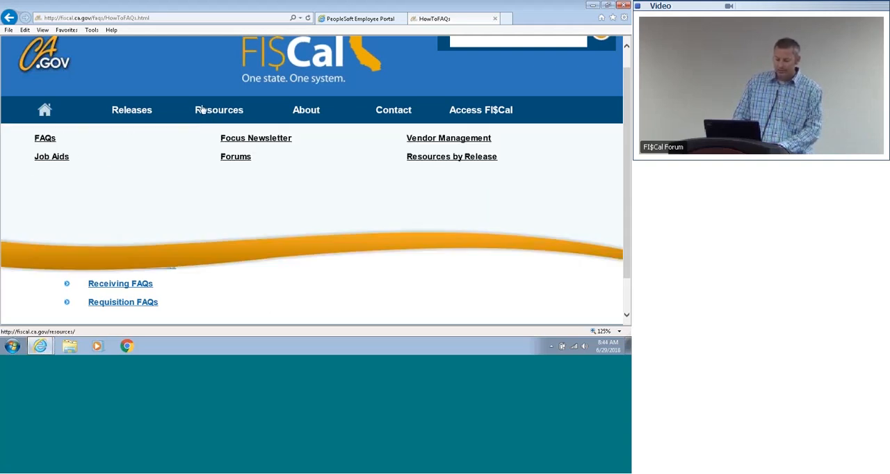
{"action": "left_click", "coordinate": [62, 157]}
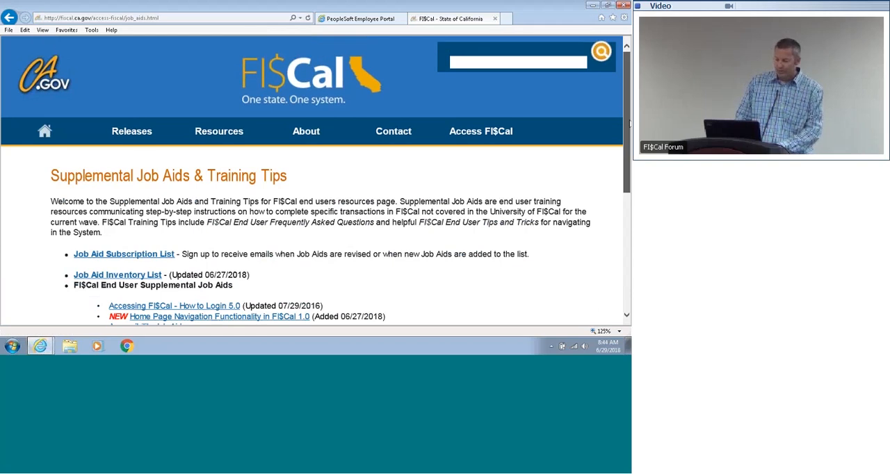
{"action": "scroll", "coordinate": [624, 176], "scroll_direction": "down", "scroll_amount": 2}
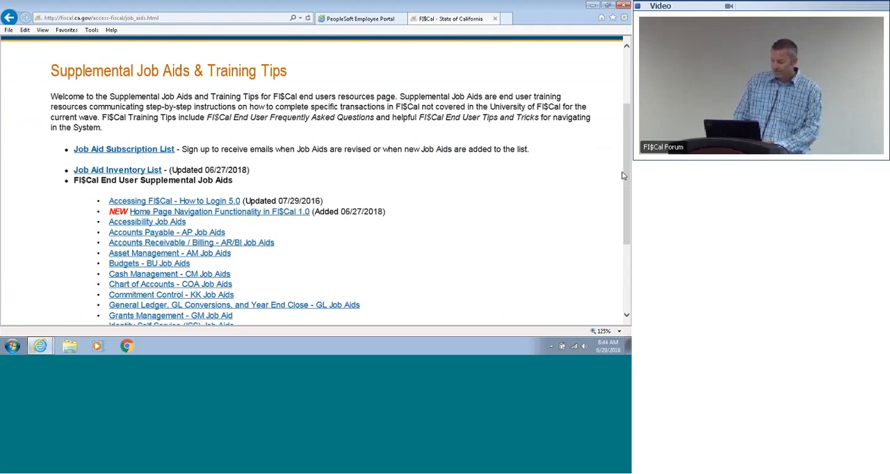
{"action": "scroll", "coordinate": [297, 151], "scroll_direction": "up", "scroll_amount": 3}
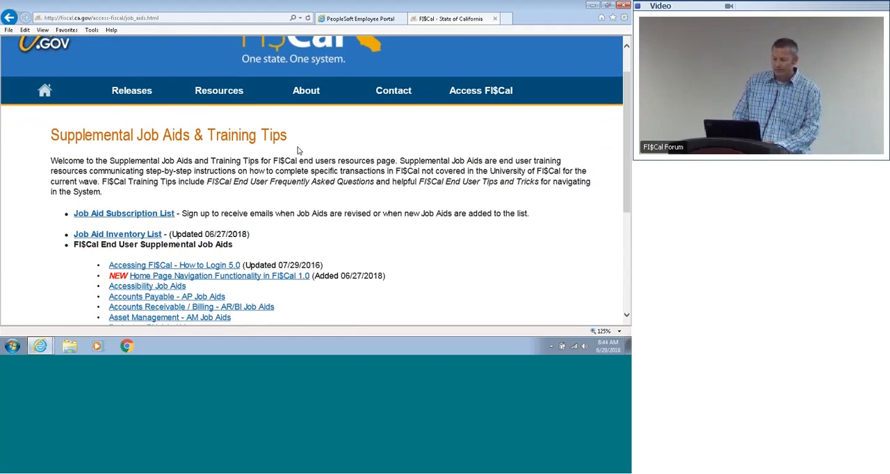
Step: Return to the PeopleSoft Employee Portal and close the FI$Cal public website
{"action": "mouse_move", "coordinate": [238, 99]}
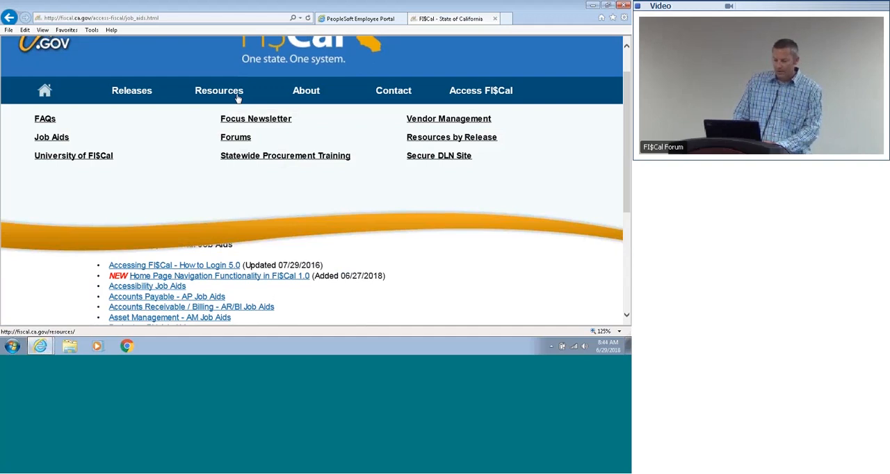
{"action": "left_click", "coordinate": [356, 21]}
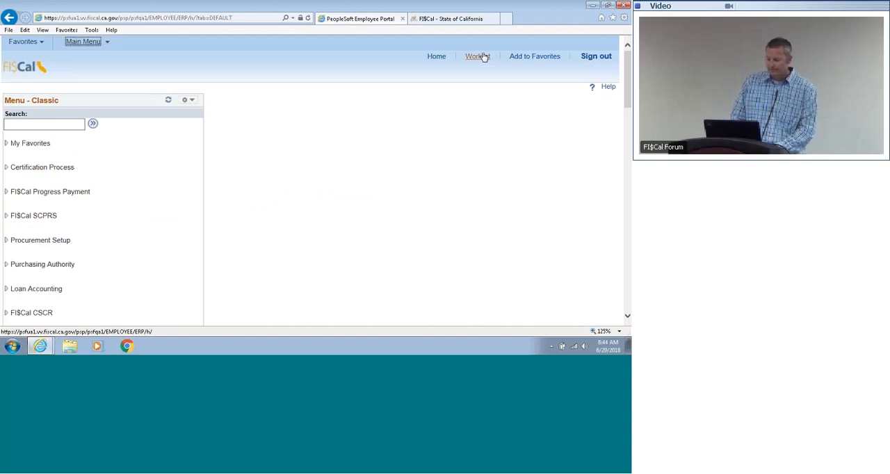
{"action": "left_click", "coordinate": [495, 20]}
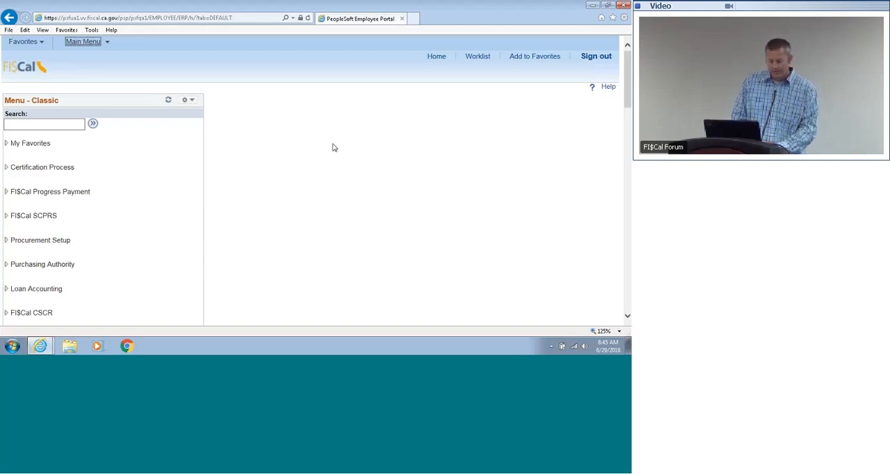
Step: Add a new procurement contract with SetID STATE, Contract ID NEXT and the Purchase Order process option
{"action": "left_click", "coordinate": [85, 42]}
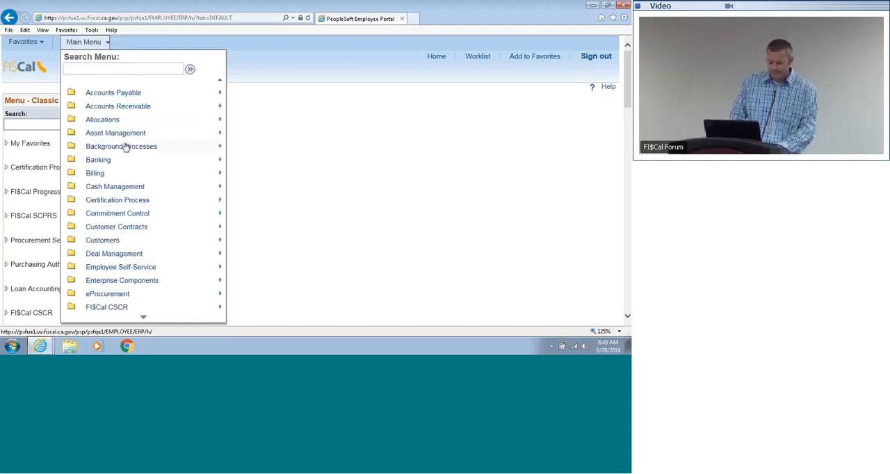
{"action": "mouse_move", "coordinate": [144, 317]}
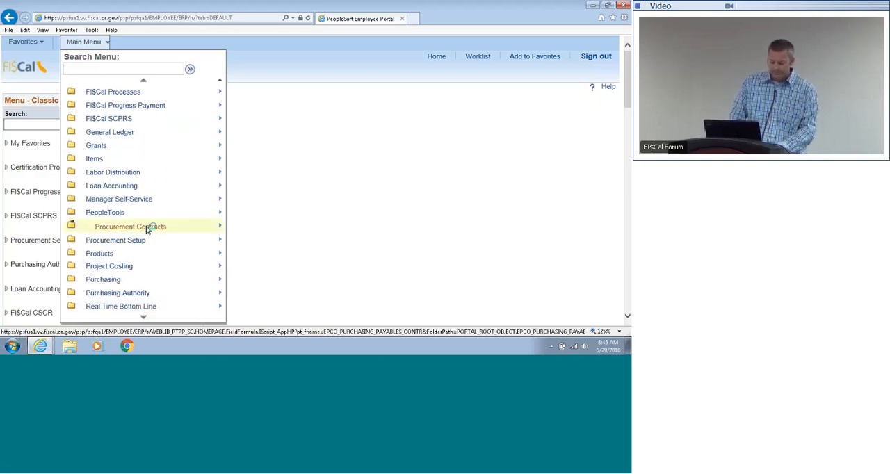
{"action": "mouse_move", "coordinate": [148, 228]}
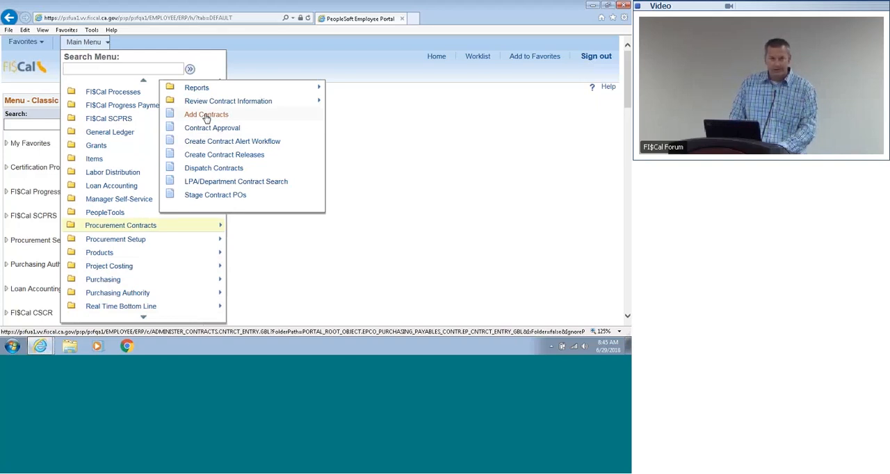
{"action": "left_click", "coordinate": [206, 117]}
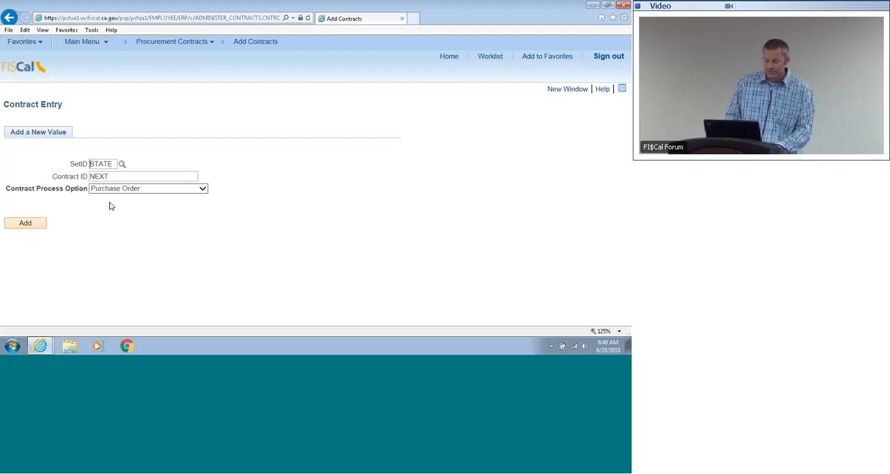
{"action": "left_click", "coordinate": [26, 223]}
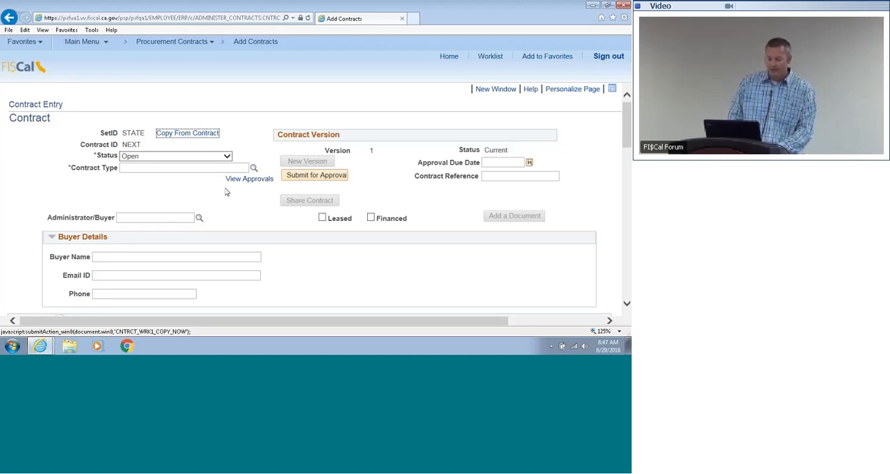
Step: Set the contract type to Departmental and enter "Library Subscription" as the contract reference
{"action": "left_click", "coordinate": [254, 169]}
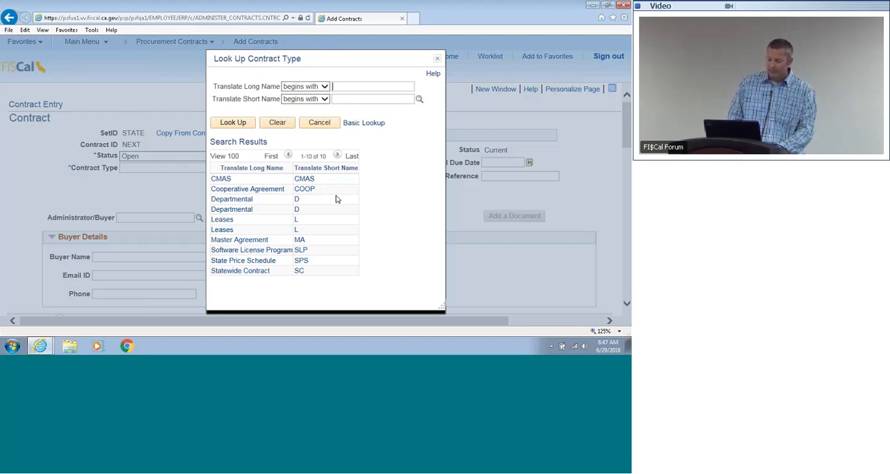
{"action": "left_click", "coordinate": [297, 202]}
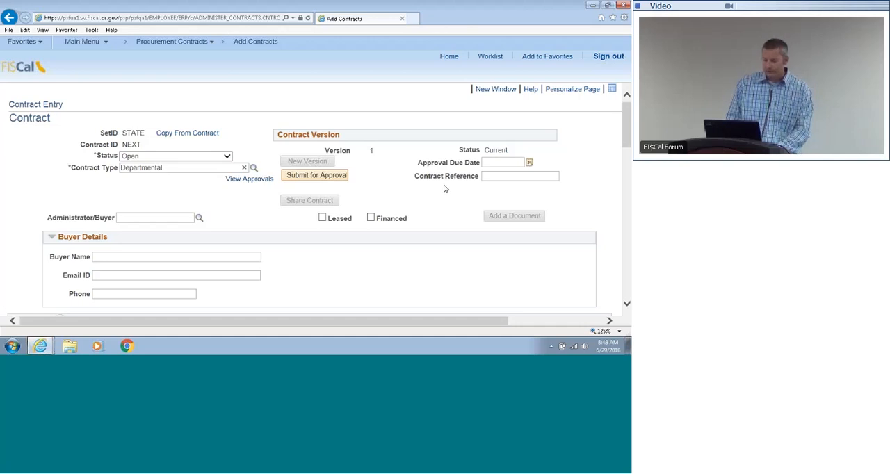
{"action": "left_click", "coordinate": [490, 175]}
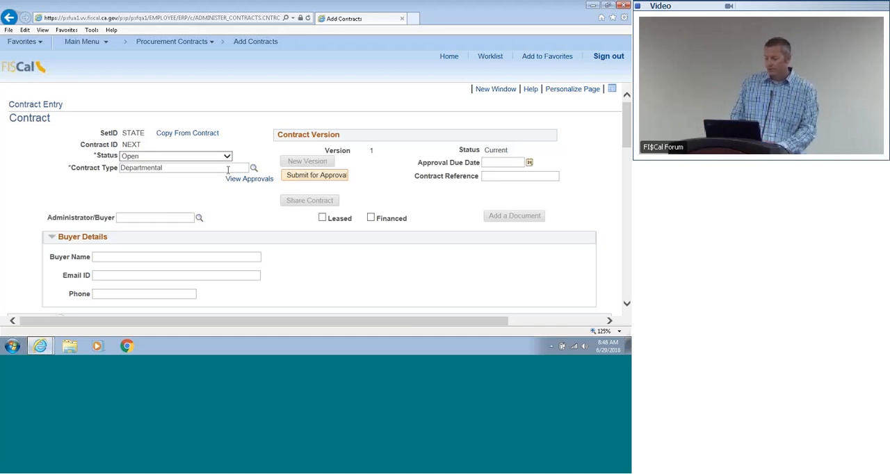
{"action": "left_click", "coordinate": [486, 176]}
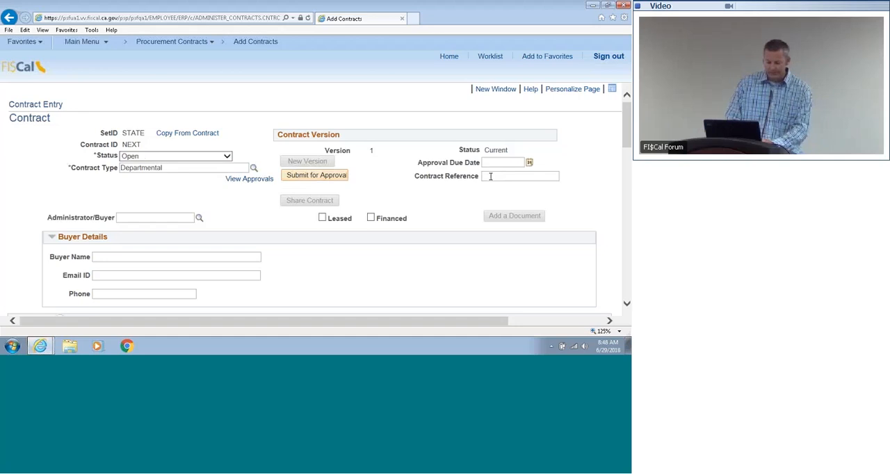
{"action": "type", "text": "Lib"}
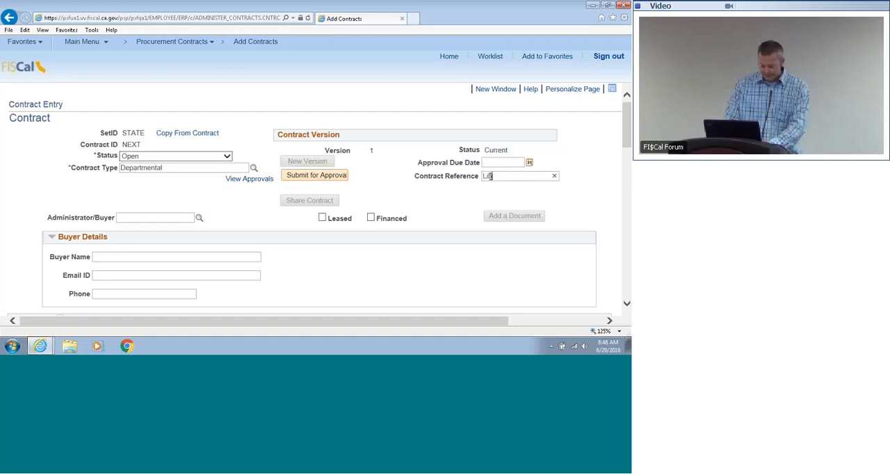
{"action": "type", "text": "rary Sub"}
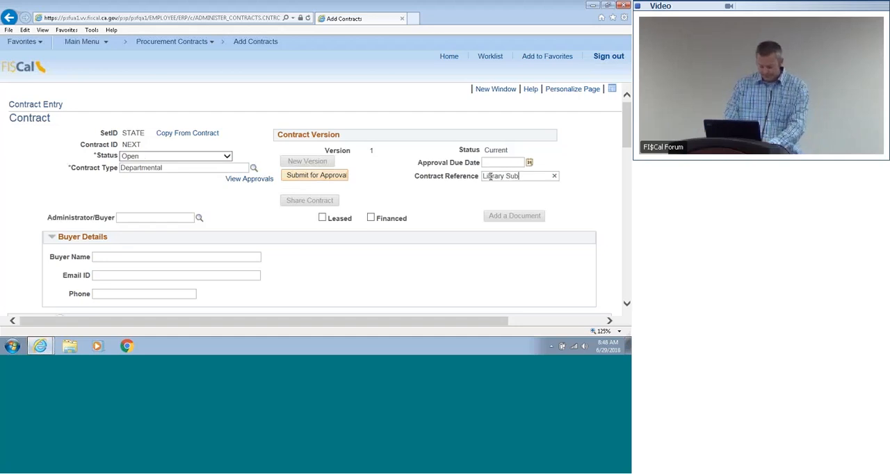
{"action": "type", "text": "scrp"}
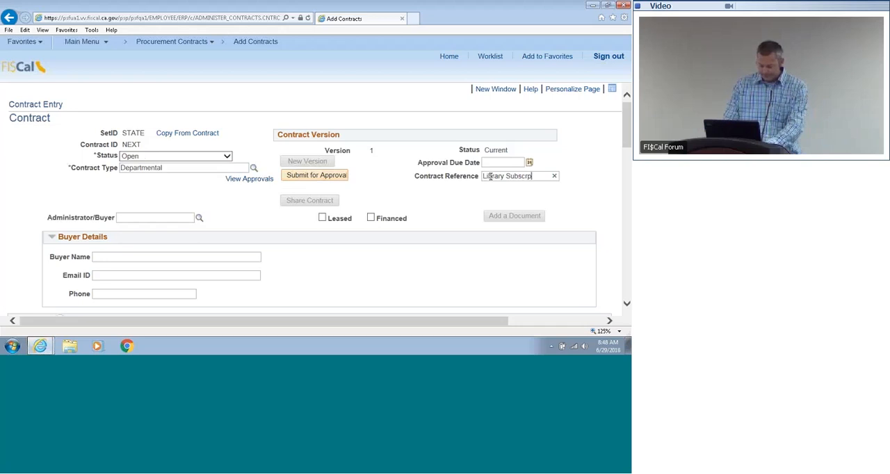
{"action": "type", "text": "ti"}
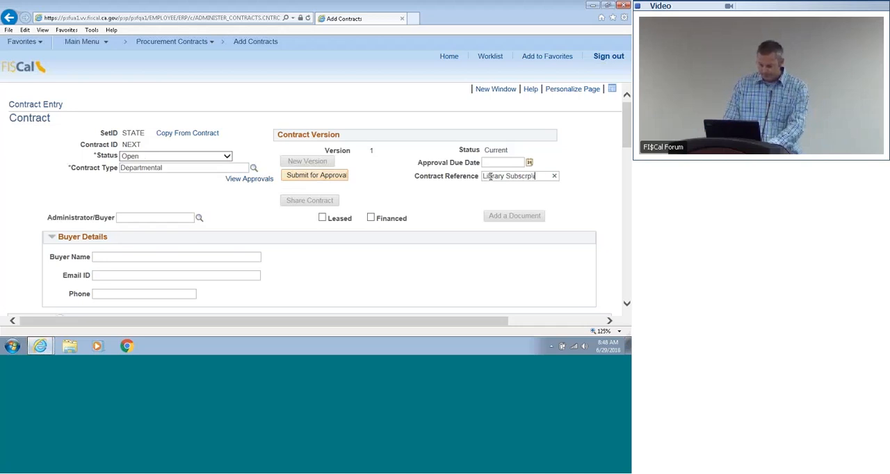
{"action": "type", "text": "on"}
{"action": "key", "text": "BackSpace"}
{"action": "key", "text": "BackSpace"}
{"action": "key", "text": "BackSpace"}
{"action": "key", "text": "BackSpace"}
{"action": "key", "text": "BackSpace"}
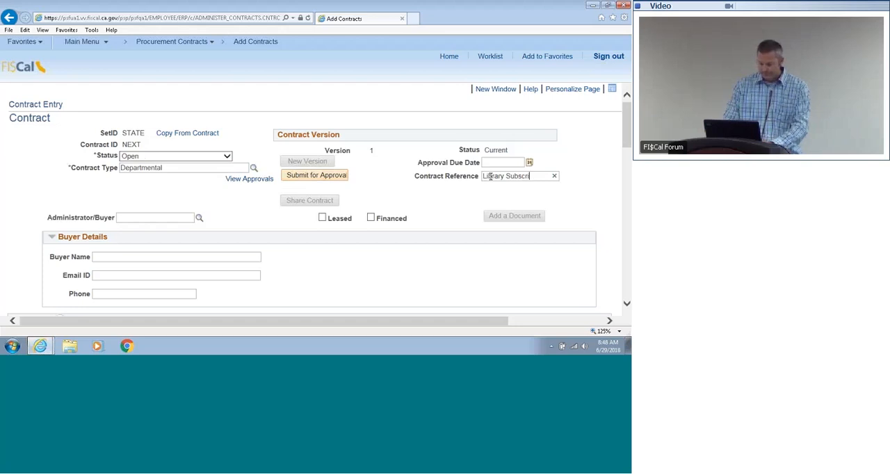
{"action": "type", "text": "i"}
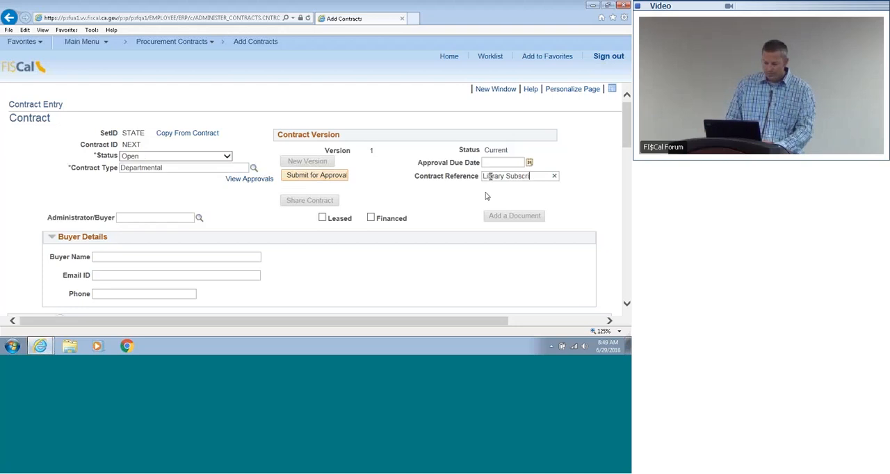
{"action": "type", "text": "ption"}
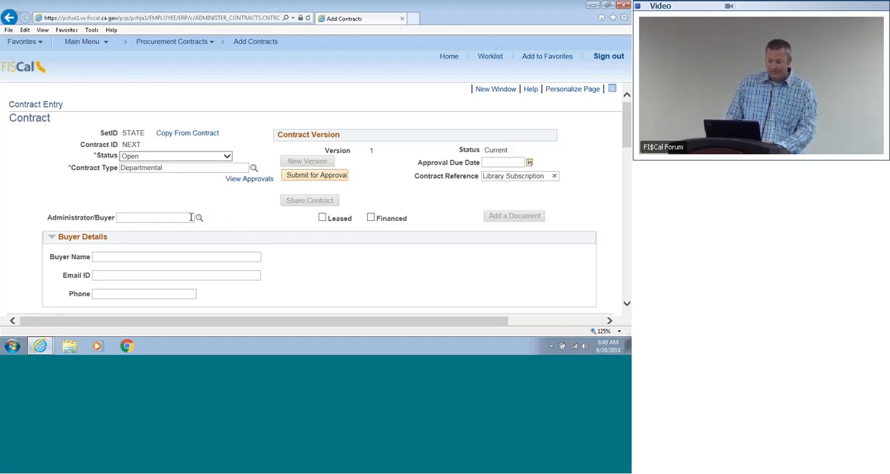
Step: Look up the administrator/buyer by buyer ID and assign the matching person to the contract
{"action": "left_click", "coordinate": [198, 218]}
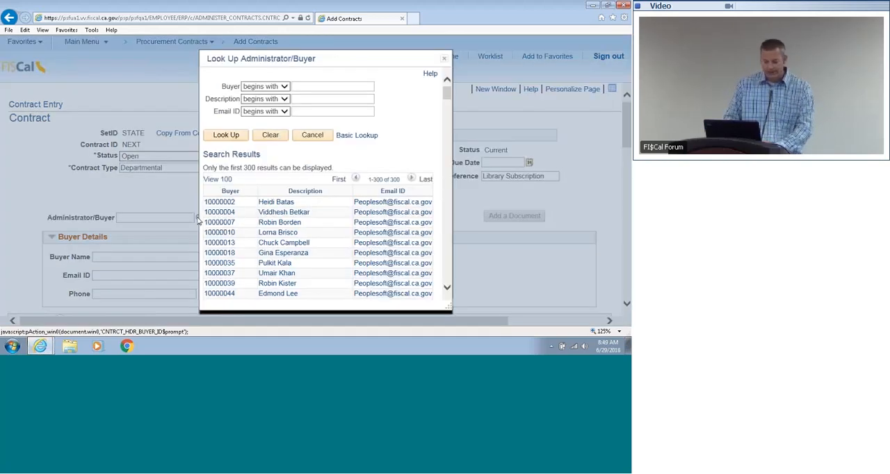
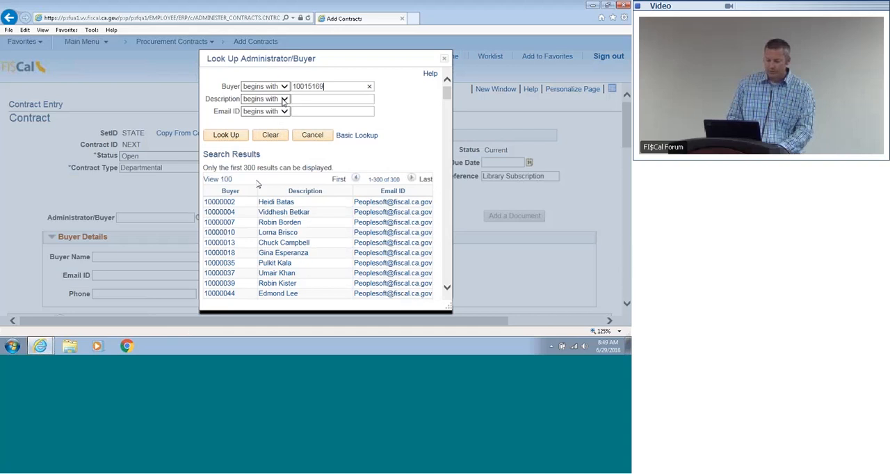
{"action": "left_click", "coordinate": [234, 136]}
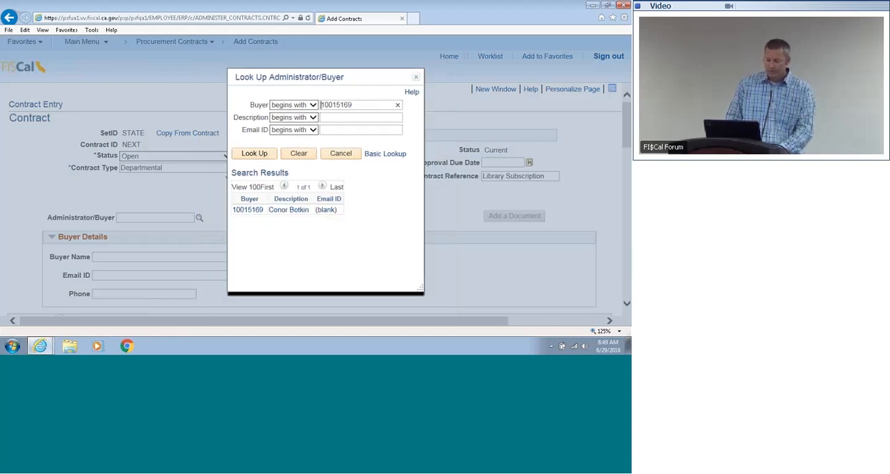
{"action": "left_click", "coordinate": [245, 210]}
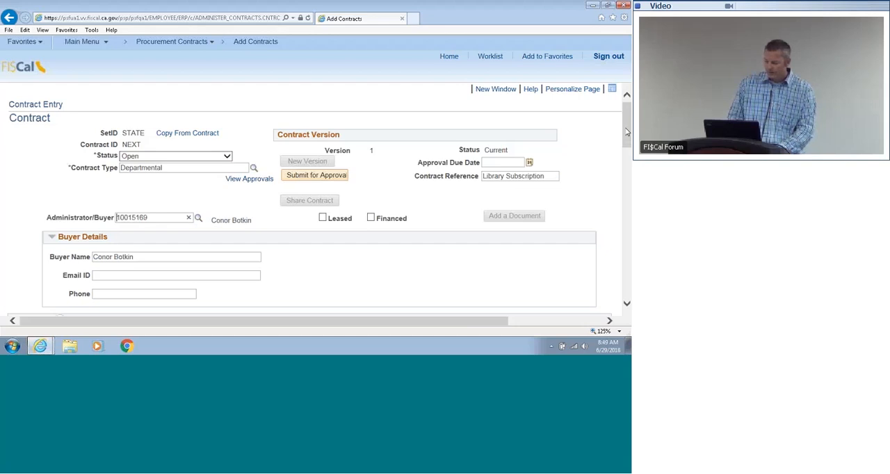
Step: Set the header's acquisition type to NON-IT Services and its acquisition sub-type to Memberships
{"action": "left_click_drag", "start_coordinate": [626, 132], "coordinate": [626, 178]}
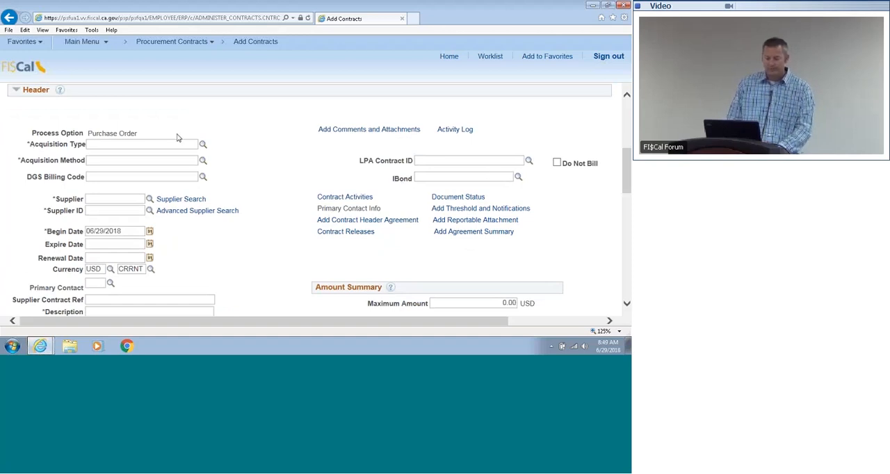
{"action": "left_click", "coordinate": [203, 145]}
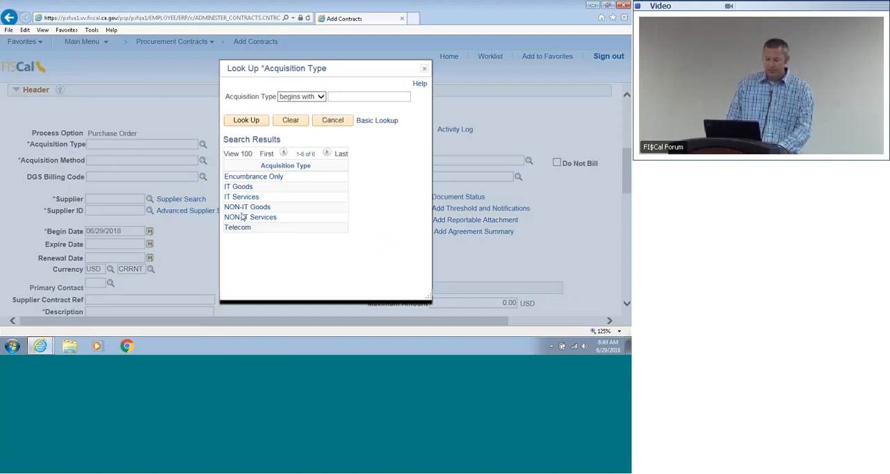
{"action": "left_click", "coordinate": [243, 217]}
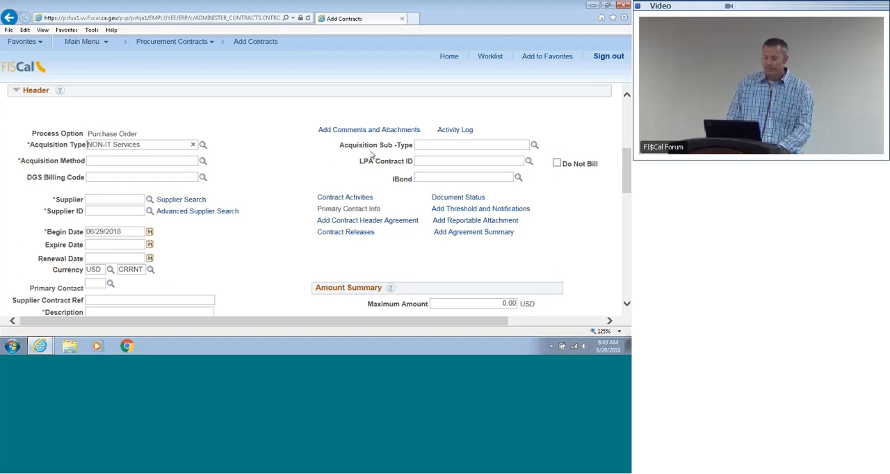
{"action": "left_click", "coordinate": [535, 144]}
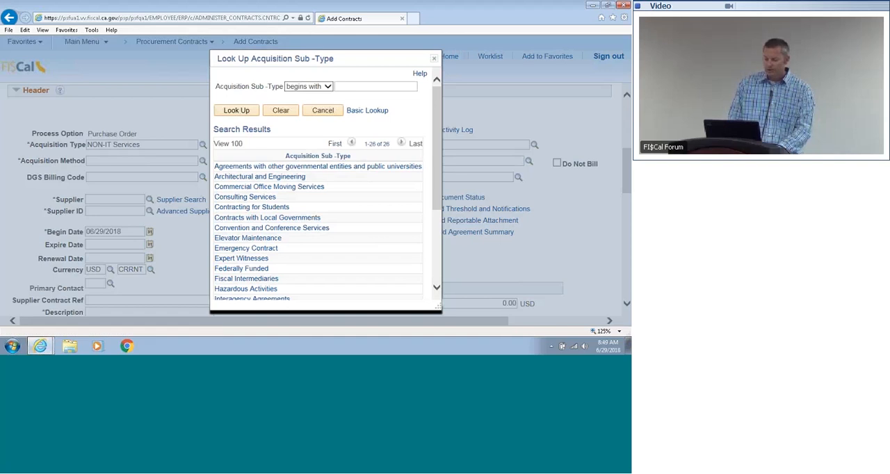
{"action": "left_click_drag", "start_coordinate": [435, 180], "coordinate": [436, 229]}
{"action": "left_click", "coordinate": [234, 268]}
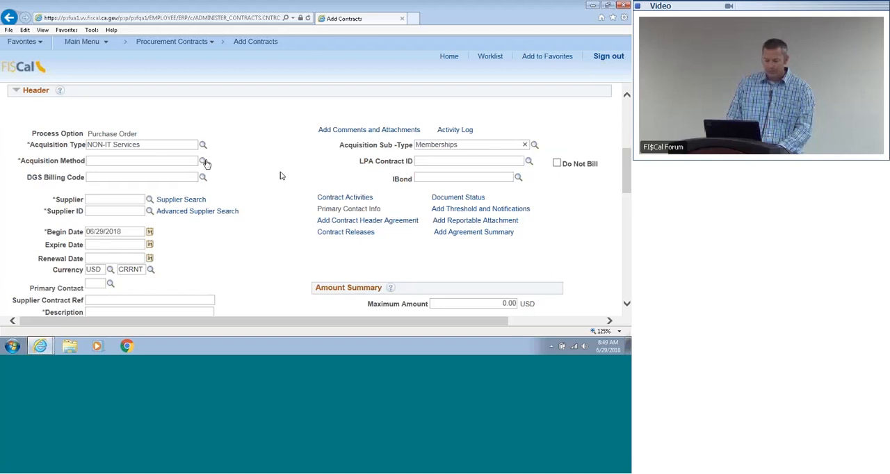
Step: Set the contract's acquisition method to Formal - COMPETITIVE
{"action": "left_click", "coordinate": [203, 160]}
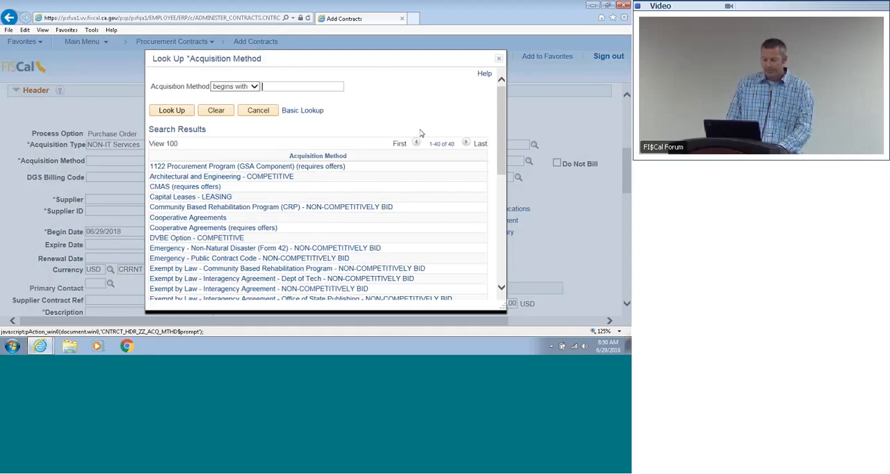
{"action": "left_click_drag", "start_coordinate": [498, 126], "coordinate": [498, 196]}
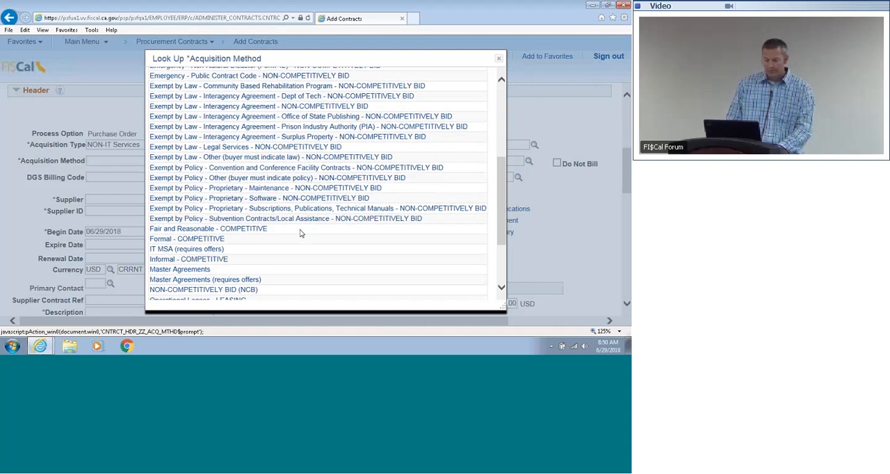
{"action": "left_click", "coordinate": [197, 239]}
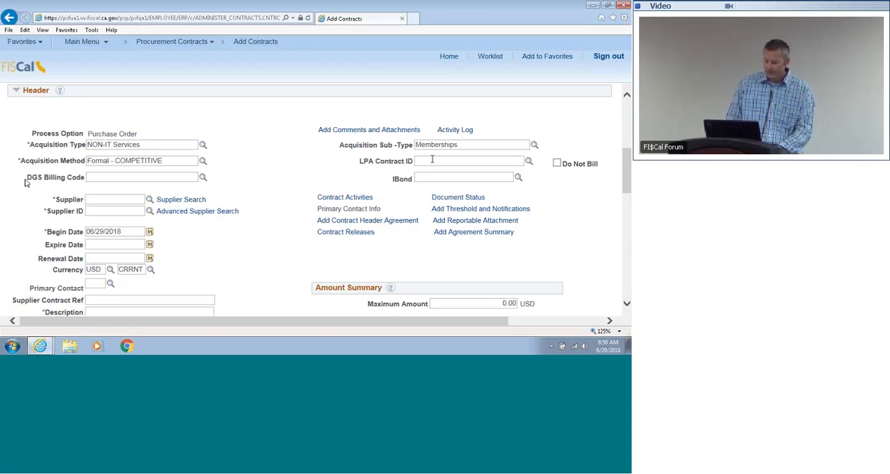
Step: Set the business unit to 8880 in the contract's PO Defaults and accept the defaults
{"action": "left_click_drag", "start_coordinate": [624, 173], "coordinate": [627, 224]}
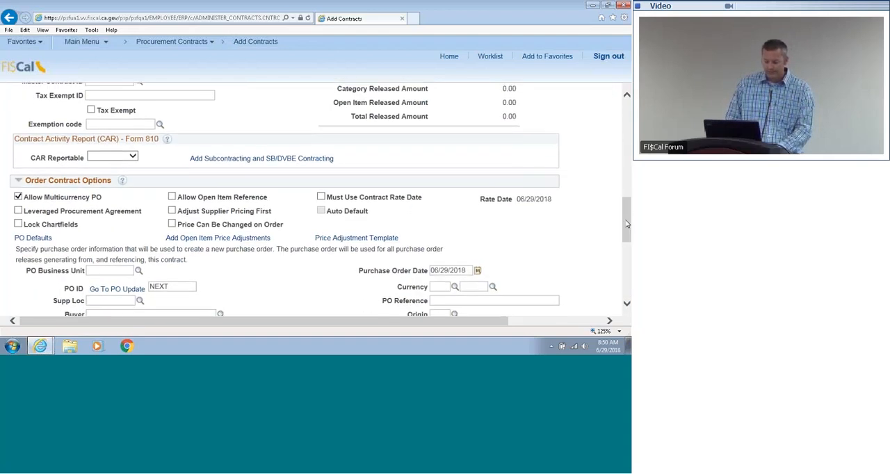
{"action": "left_click", "coordinate": [19, 238]}
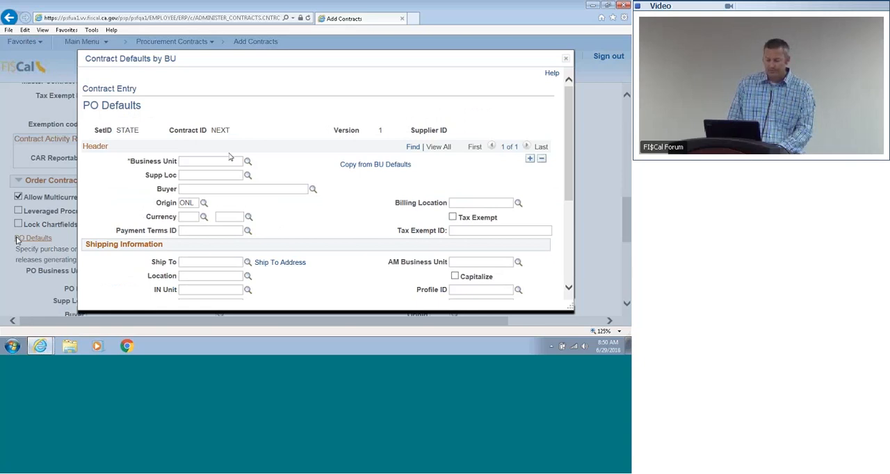
{"action": "type", "text": "8880"}
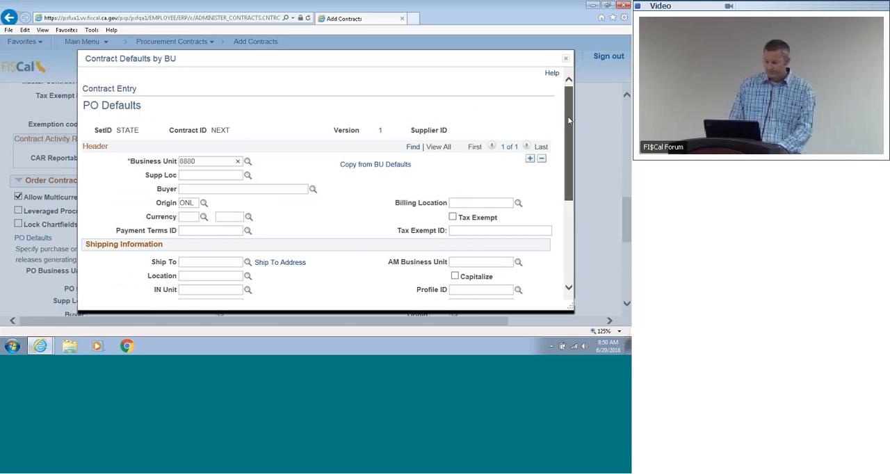
{"action": "left_click_drag", "start_coordinate": [568, 122], "coordinate": [564, 209]}
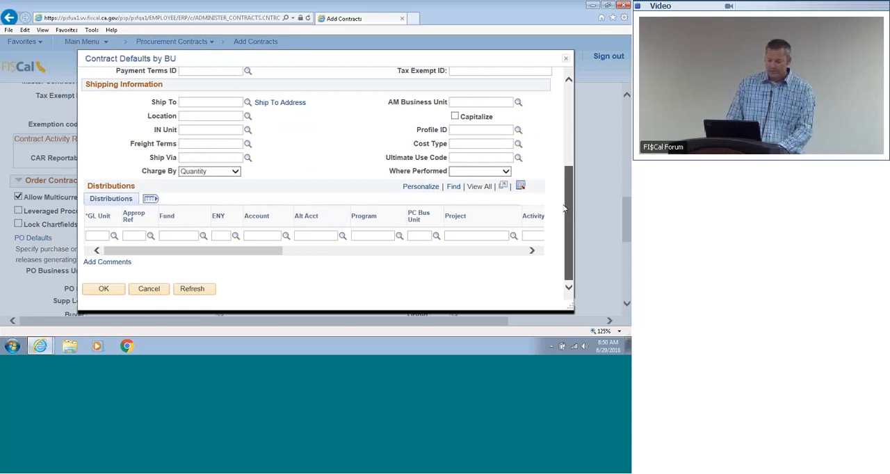
{"action": "left_click", "coordinate": [112, 288]}
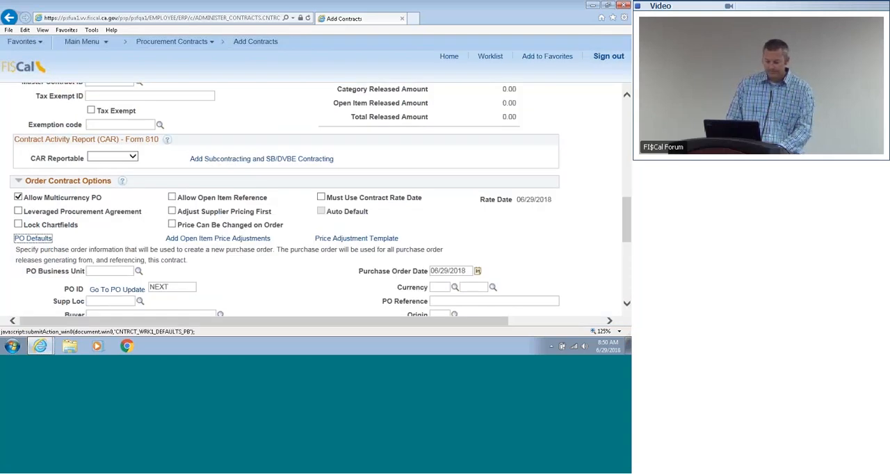
Step: Look up the DGS Billing Code in the contract header and select 010002
{"action": "left_click_drag", "start_coordinate": [626, 220], "coordinate": [626, 165]}
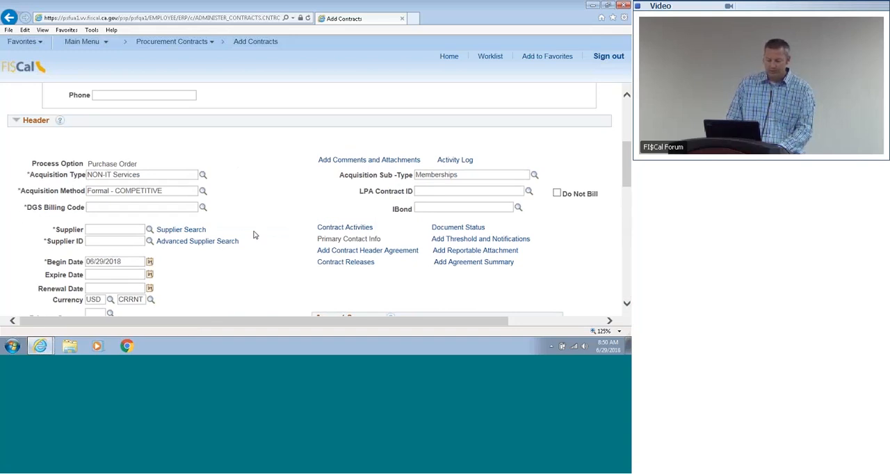
{"action": "left_click", "coordinate": [202, 208]}
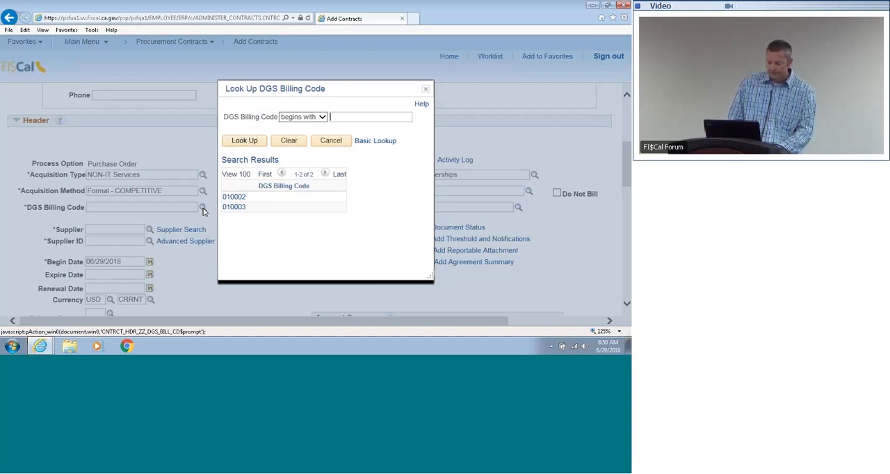
{"action": "left_click", "coordinate": [233, 198]}
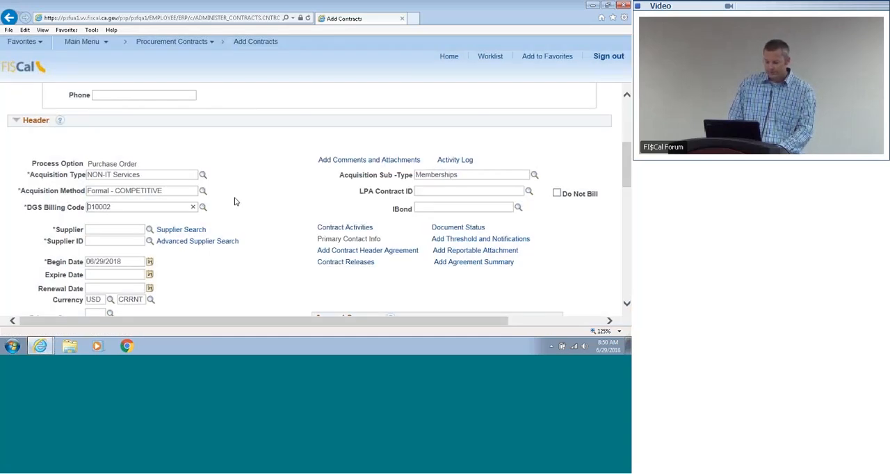
{"action": "left_click", "coordinate": [235, 202]}
Step: Look up suppliers whose Name 1 contains "Library" and assign 49-99 COOPERATIVE LIBRARY SYSTEM as the contract's supplier
{"action": "left_click", "coordinate": [150, 230]}
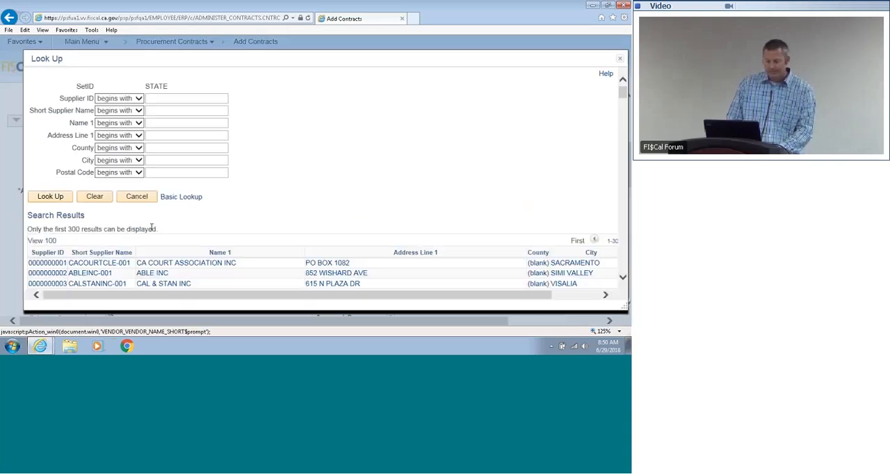
{"action": "left_click", "coordinate": [139, 123]}
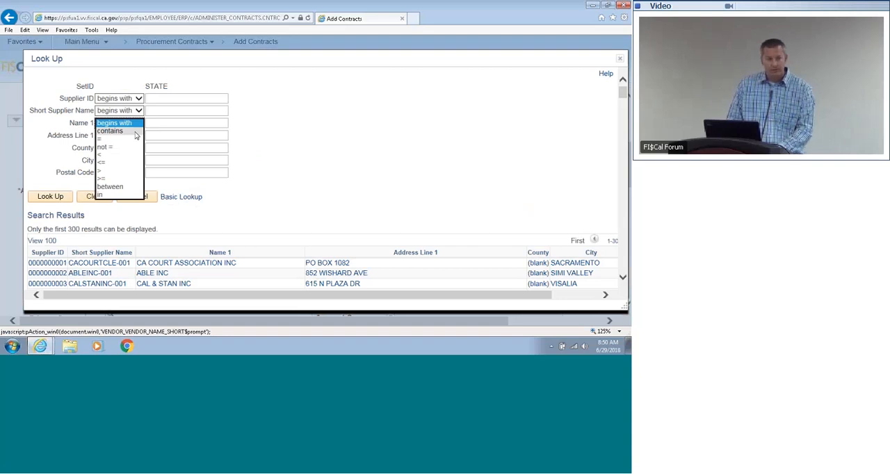
{"action": "left_click", "coordinate": [136, 132]}
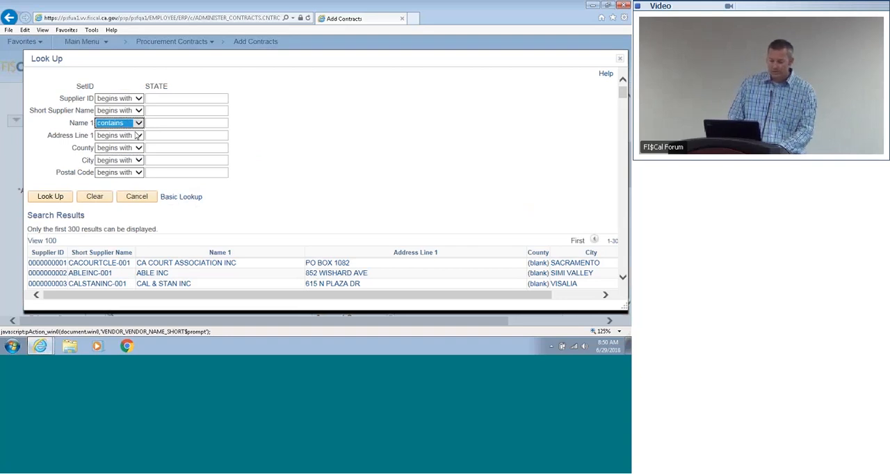
{"action": "left_click", "coordinate": [137, 129]}
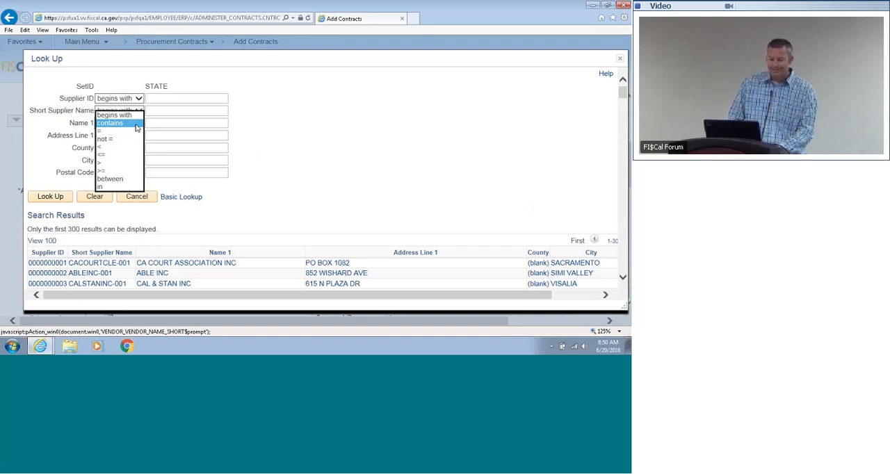
{"action": "left_click", "coordinate": [137, 125]}
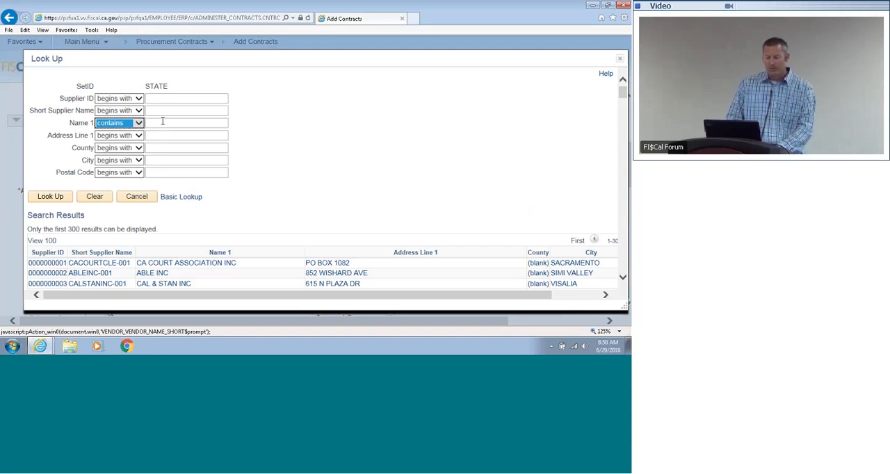
{"action": "left_click", "coordinate": [162, 123]}
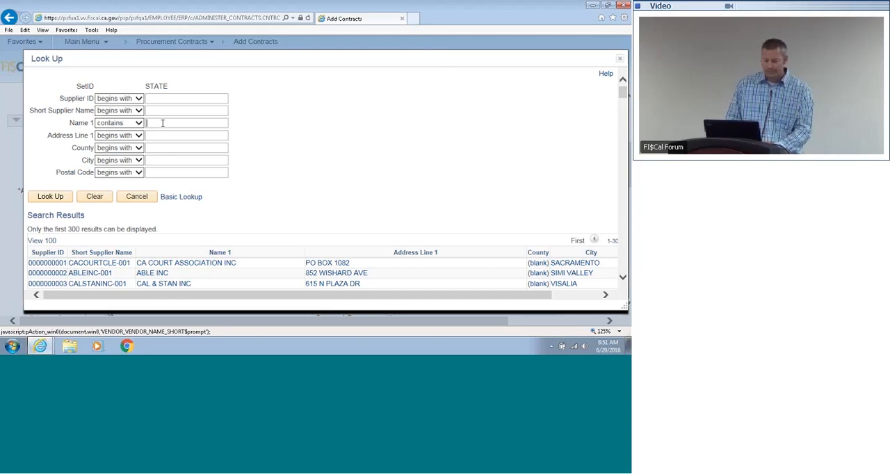
{"action": "type", "text": "Library"}
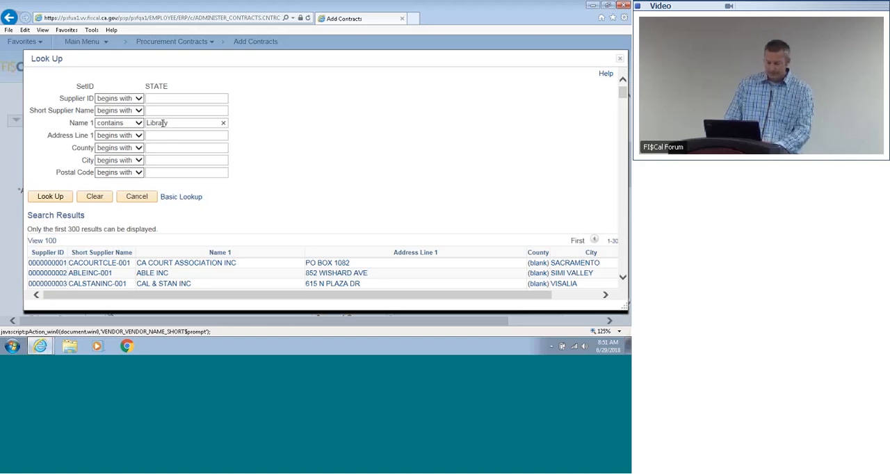
{"action": "key", "text": "Return"}
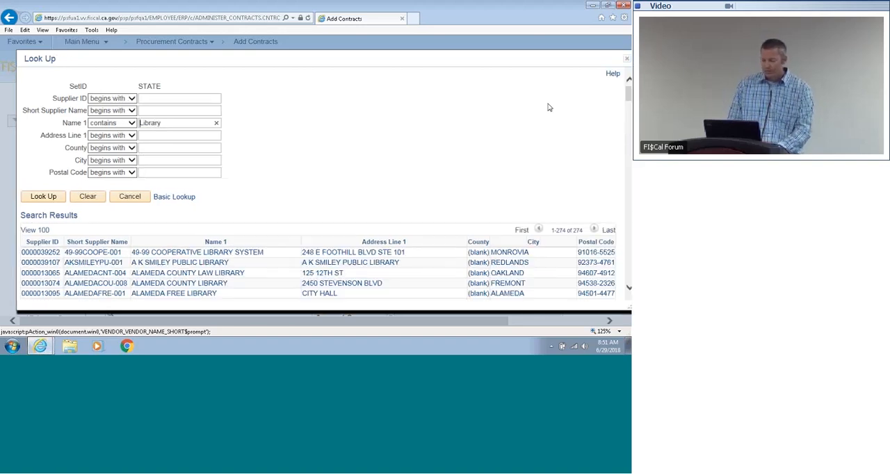
{"action": "mouse_move", "coordinate": [628, 98]}
{"action": "left_mouse_down"}
{"action": "mouse_move", "coordinate": [628, 113]}
{"action": "mouse_move", "coordinate": [628, 96]}
{"action": "left_mouse_up"}
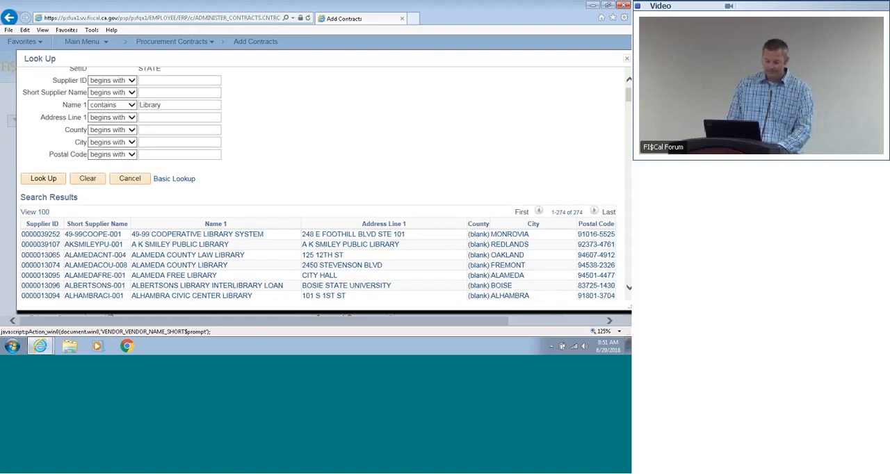
{"action": "left_click", "coordinate": [243, 235]}
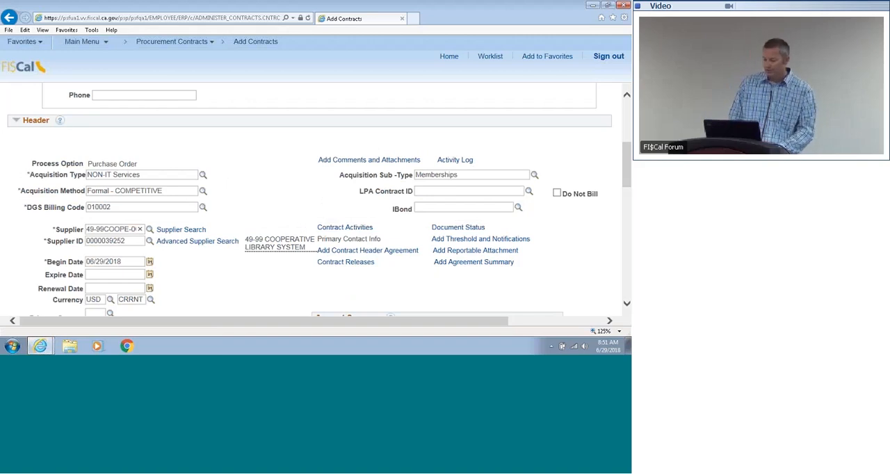
Step: Set the contract's begin date to 04/01/2018 using the calendar
{"action": "left_click_drag", "start_coordinate": [626, 170], "coordinate": [625, 190]}
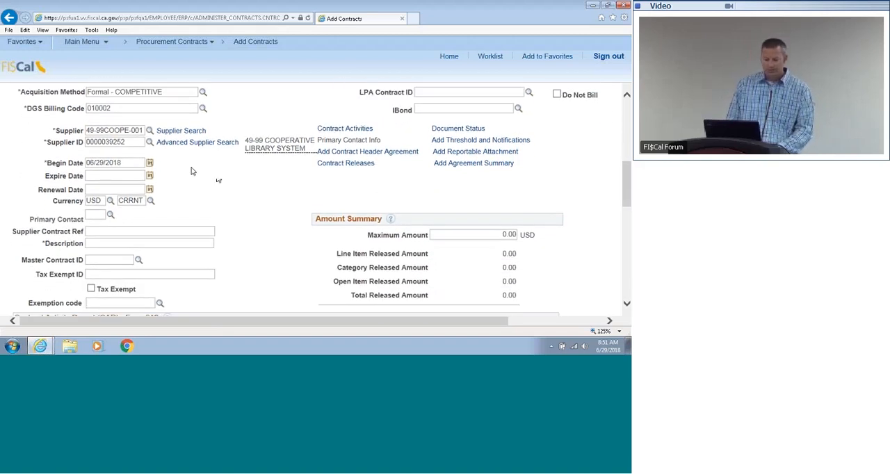
{"action": "left_click", "coordinate": [149, 162]}
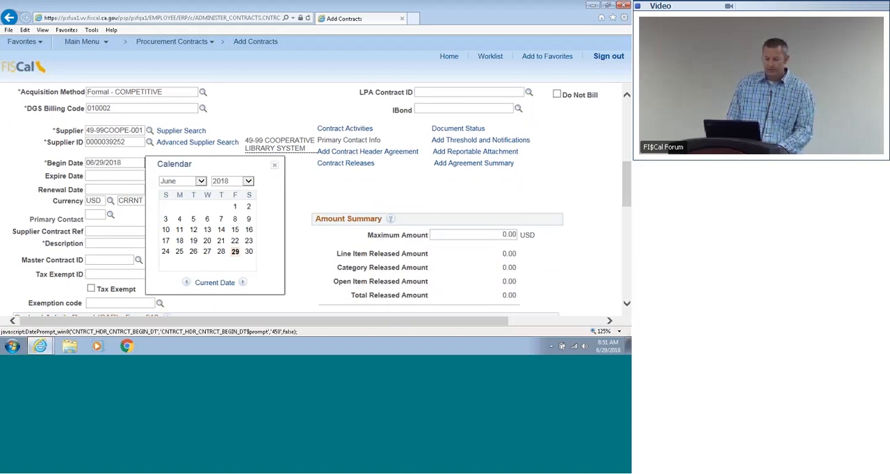
{"action": "left_click", "coordinate": [175, 180]}
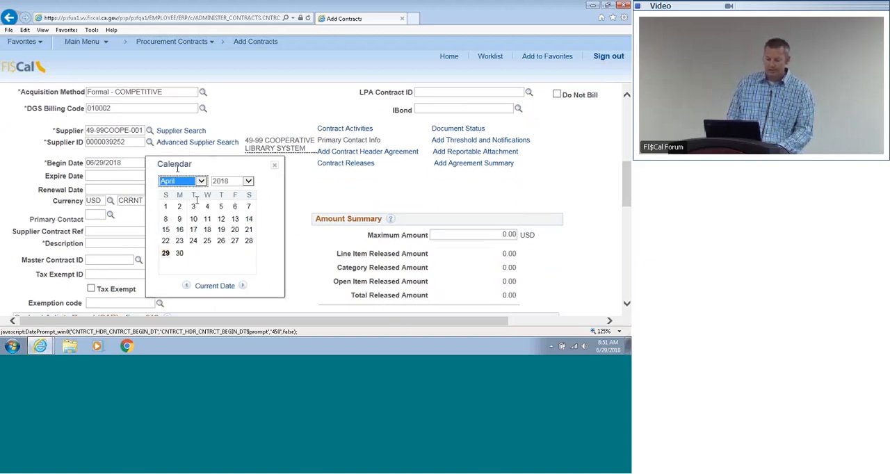
{"action": "left_click", "coordinate": [165, 208]}
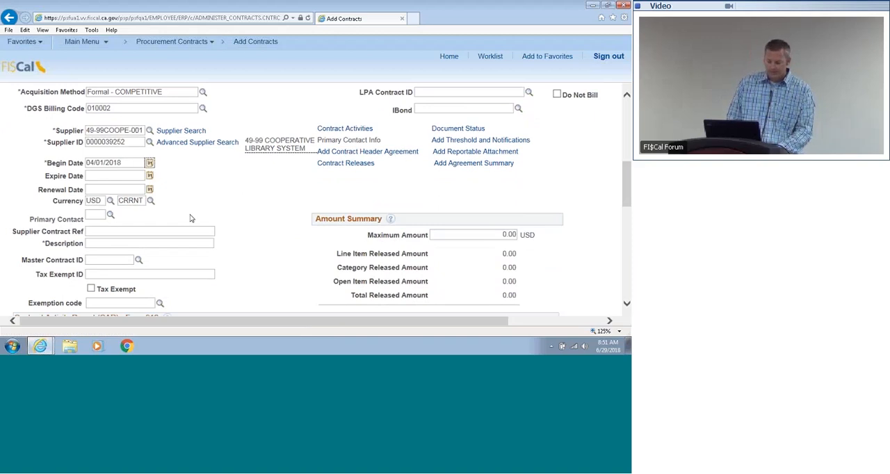
Step: Set the contract's expire date to 06/30/2020 using the calendar
{"action": "left_click", "coordinate": [150, 176]}
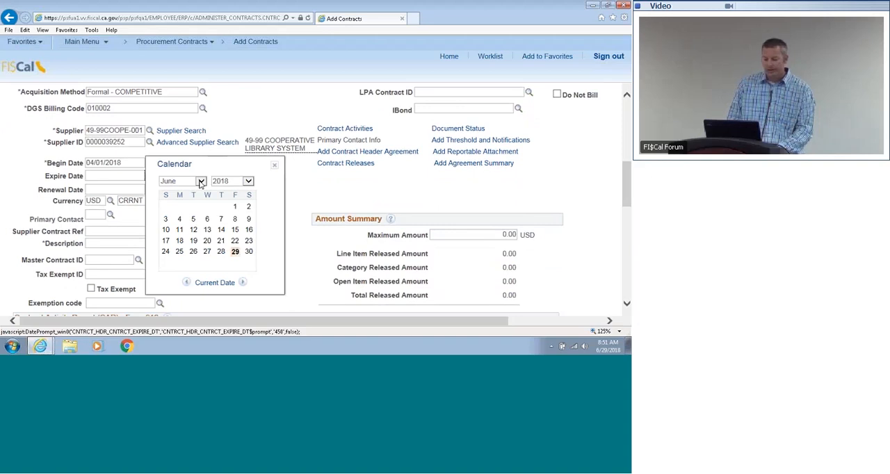
{"action": "left_click", "coordinate": [235, 180]}
{"action": "left_click", "coordinate": [233, 198]}
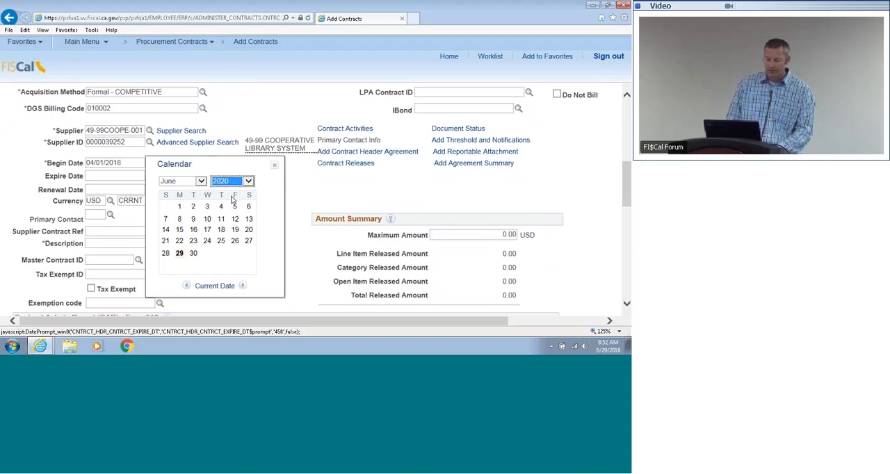
{"action": "left_click", "coordinate": [194, 254]}
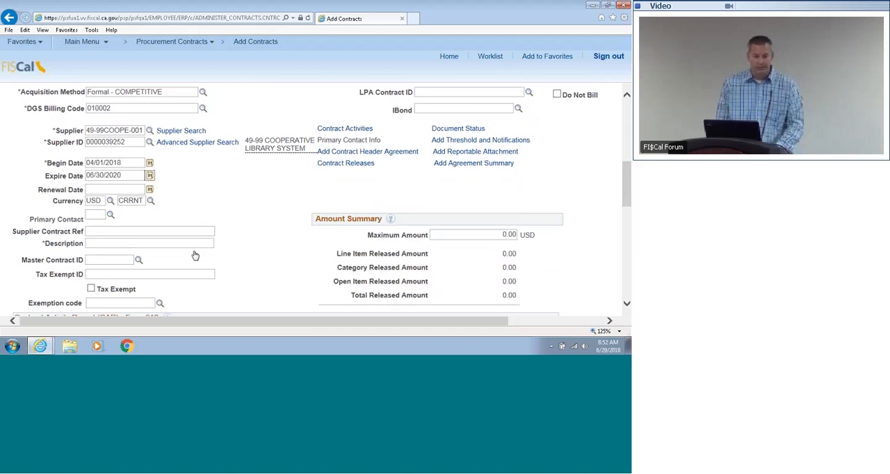
Step: Set the contract's renewal date to 01/01/2020 using the calendar
{"action": "left_click", "coordinate": [149, 189]}
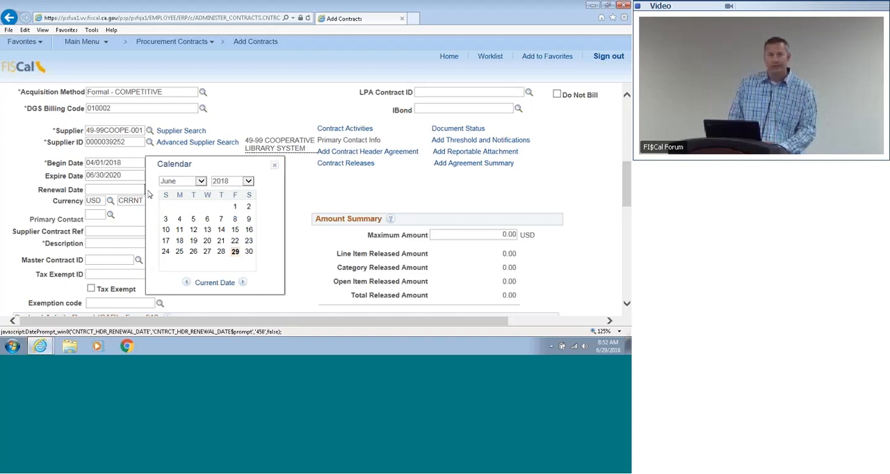
{"action": "left_click", "coordinate": [201, 181]}
{"action": "left_click", "coordinate": [189, 143]}
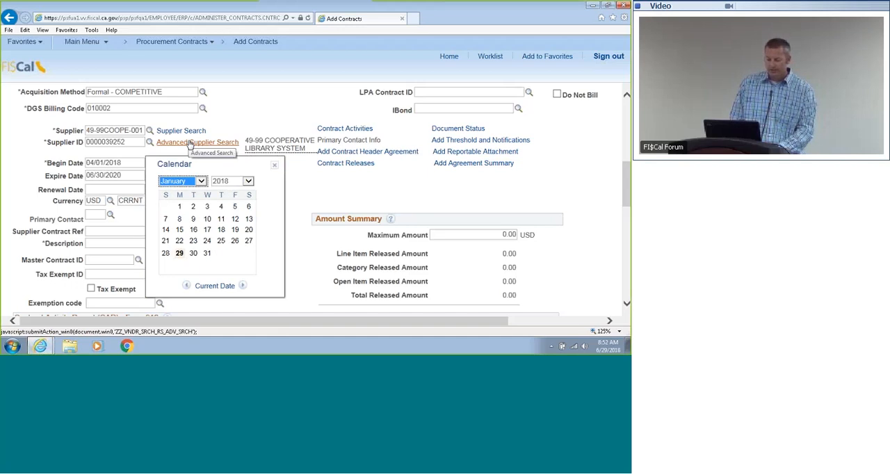
{"action": "left_click", "coordinate": [223, 181]}
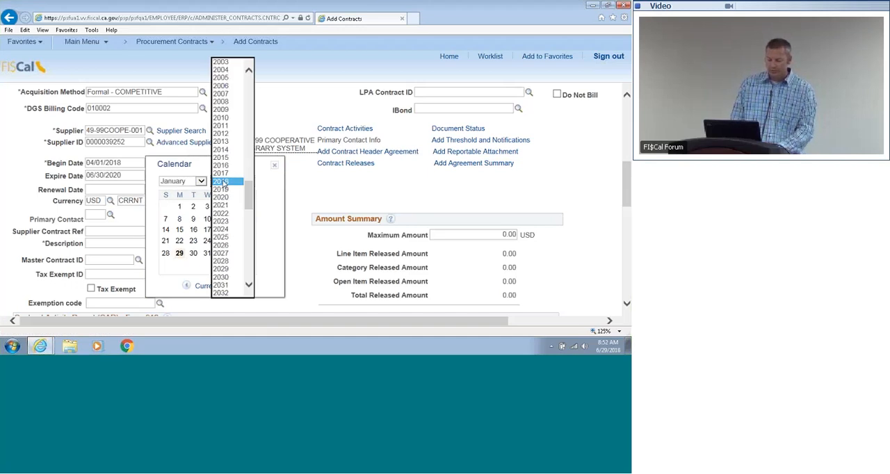
{"action": "left_click", "coordinate": [221, 197]}
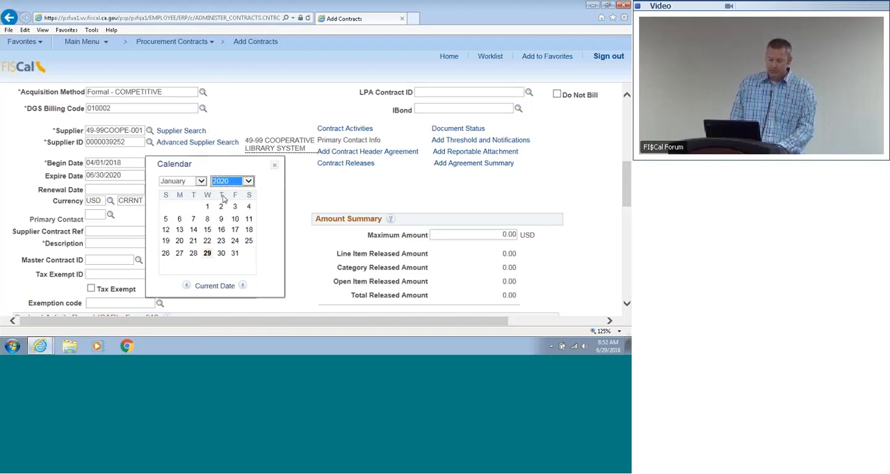
{"action": "left_click", "coordinate": [207, 209]}
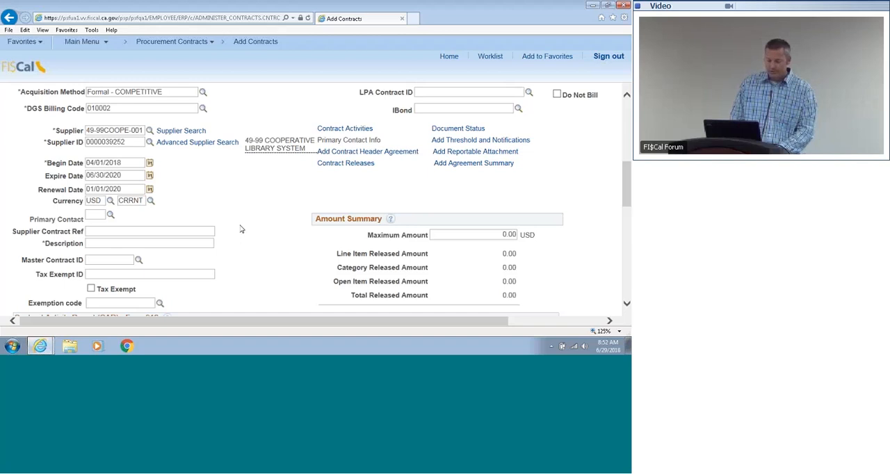
Step: Enter "Library Subscription" as the description in the contract header
{"action": "left_click", "coordinate": [185, 244]}
{"action": "type", "text": "Libr"}
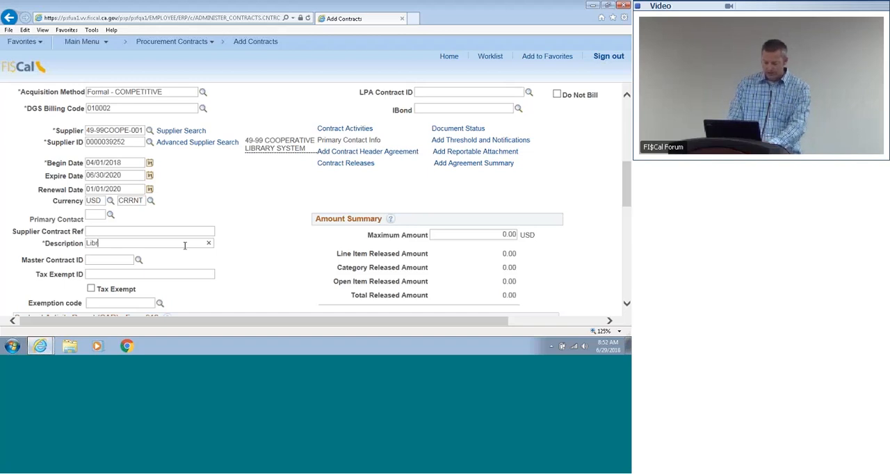
{"action": "type", "text": "ary Sub"}
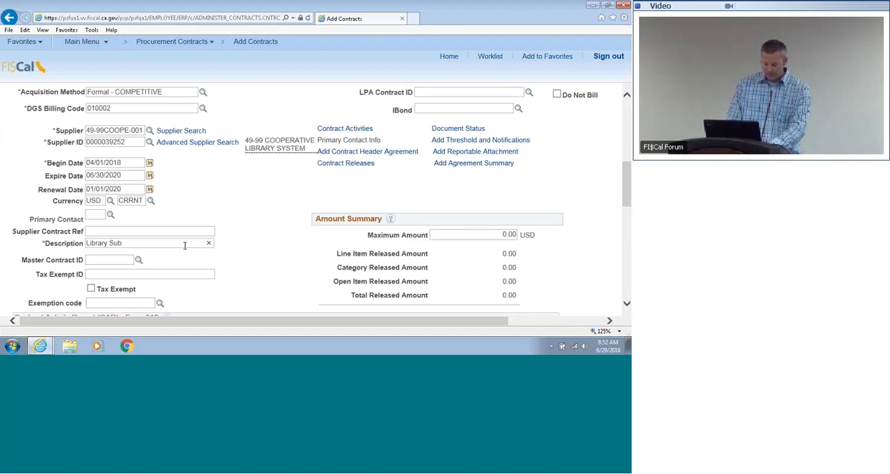
{"action": "type", "text": "scr"}
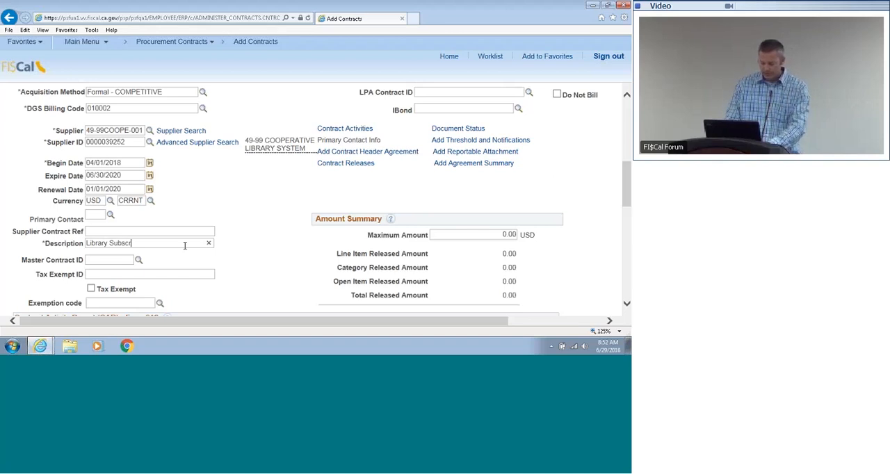
{"action": "type", "text": "iption"}
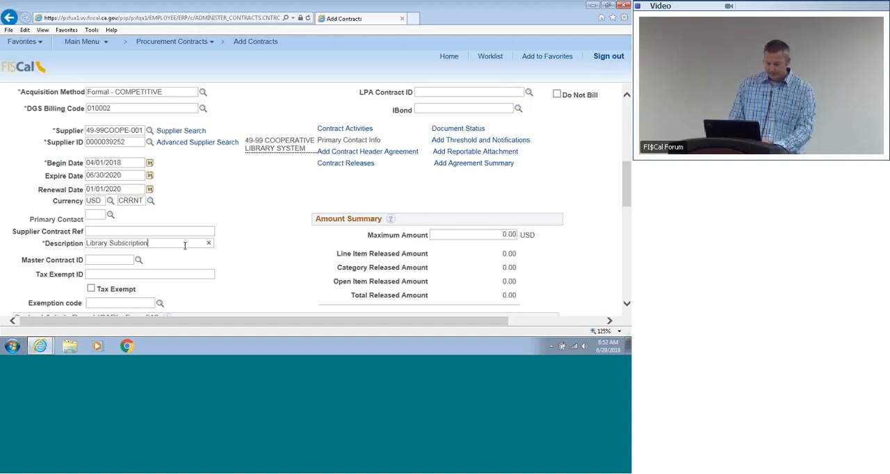
{"action": "left_click", "coordinate": [260, 269]}
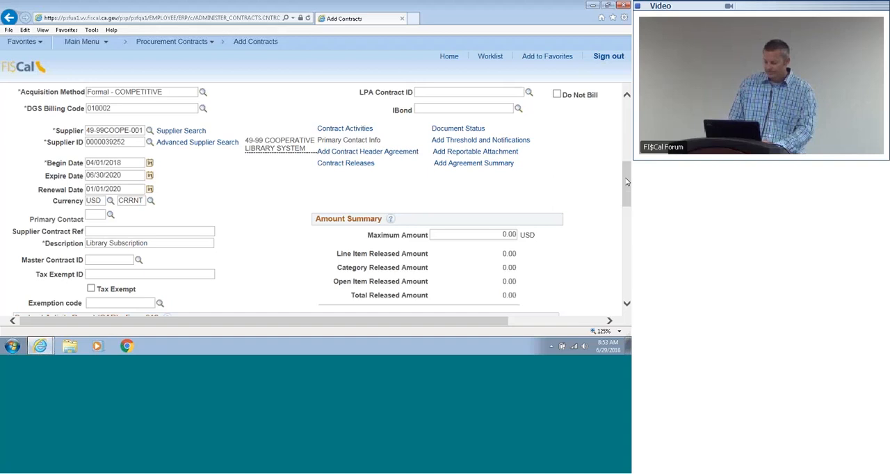
Step: Set the contract's maximum amount to 100000.00 USD in the Amount Summary
{"action": "left_click_drag", "start_coordinate": [627, 182], "coordinate": [628, 192]}
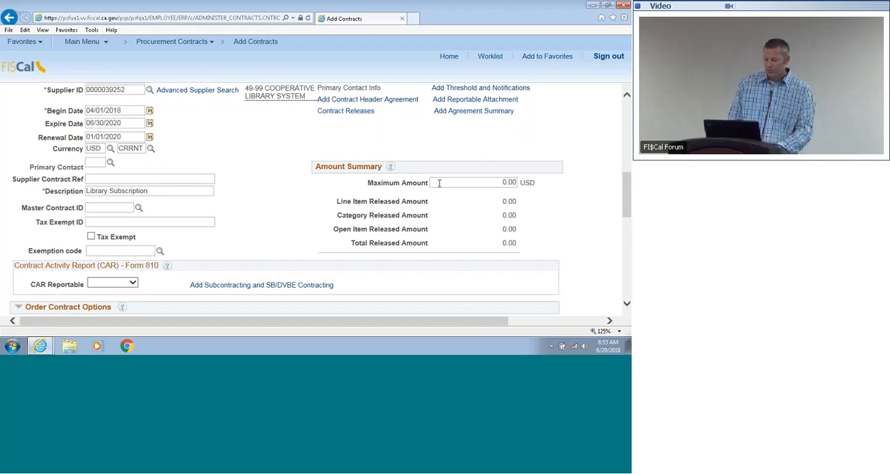
{"action": "left_click_drag", "start_coordinate": [438, 184], "coordinate": [513, 183]}
{"action": "key", "text": "BackSpace"}
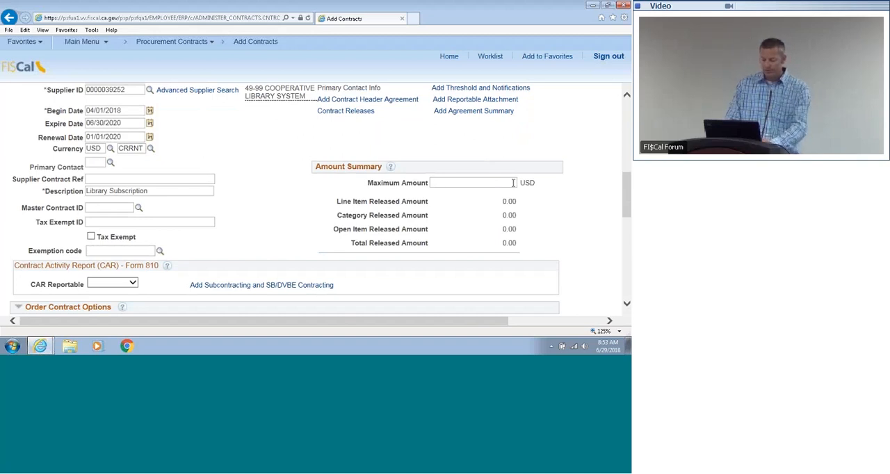
{"action": "type", "text": "100"}
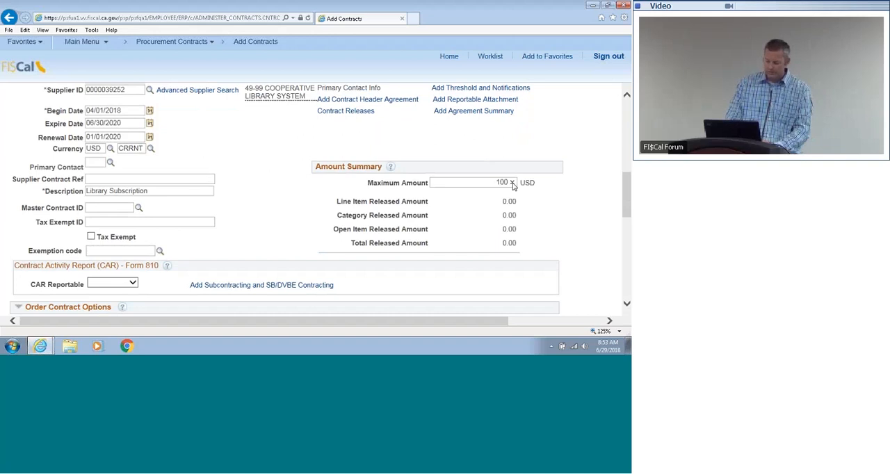
{"action": "type", "text": "000.00"}
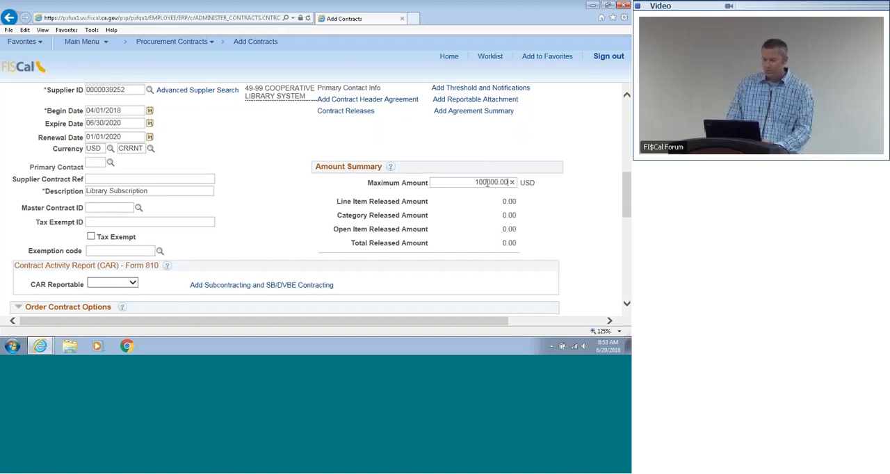
{"action": "left_click", "coordinate": [488, 182]}
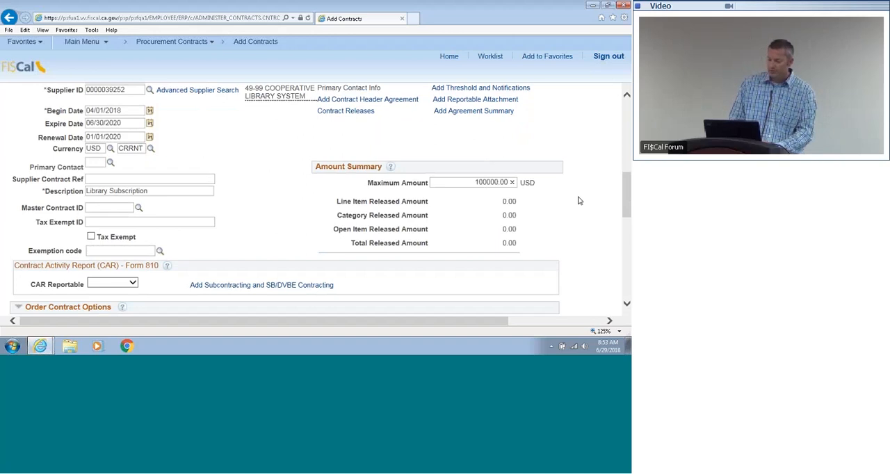
{"action": "left_click", "coordinate": [580, 201]}
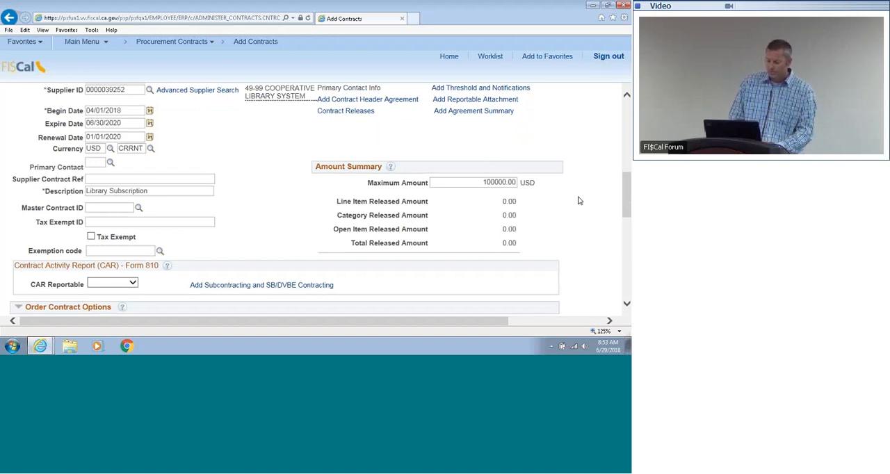
Step: Set CAR Reportable to No, and view the subcontracting and SB/DVBE contracting details, cancelling out of them
{"action": "left_click_drag", "start_coordinate": [623, 185], "coordinate": [620, 209]}
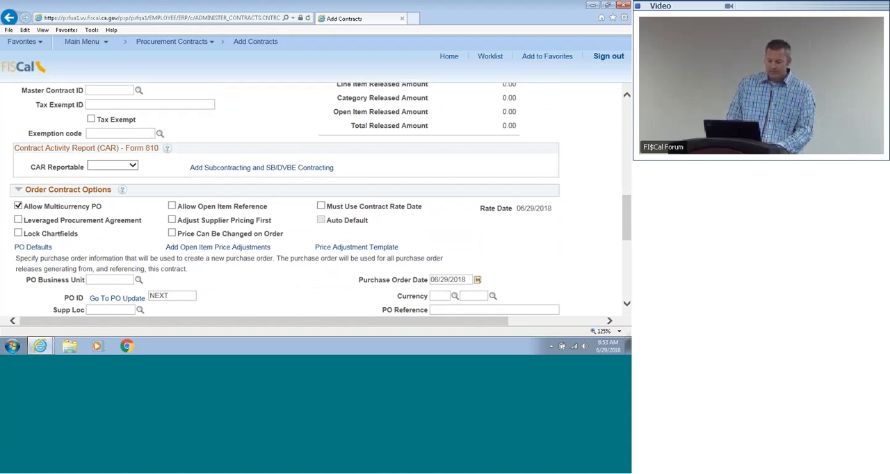
{"action": "left_click", "coordinate": [133, 165]}
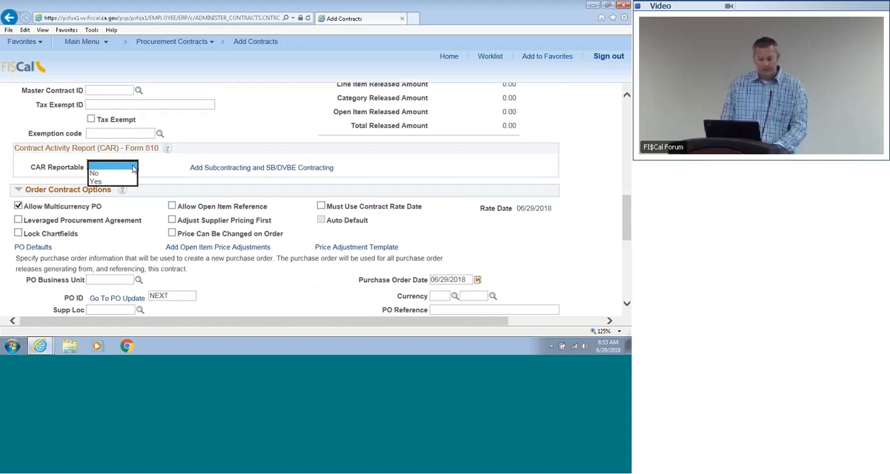
{"action": "left_click", "coordinate": [132, 172]}
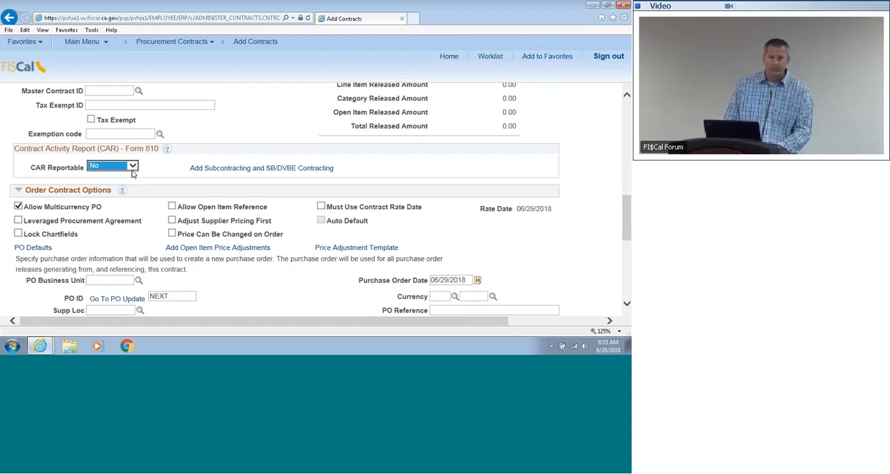
{"action": "left_click", "coordinate": [133, 171]}
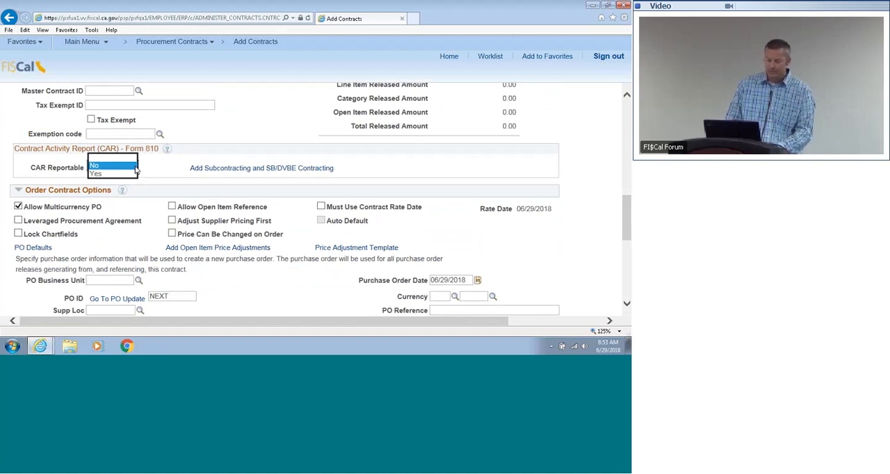
{"action": "left_click", "coordinate": [132, 165]}
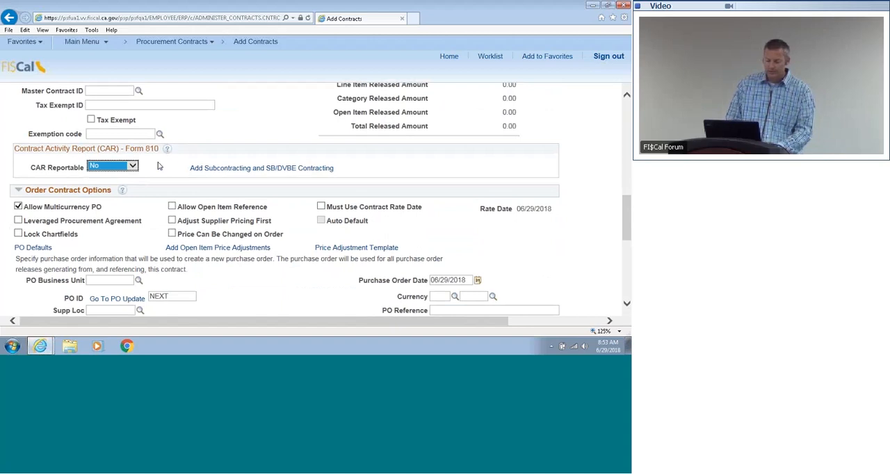
{"action": "left_click", "coordinate": [202, 169]}
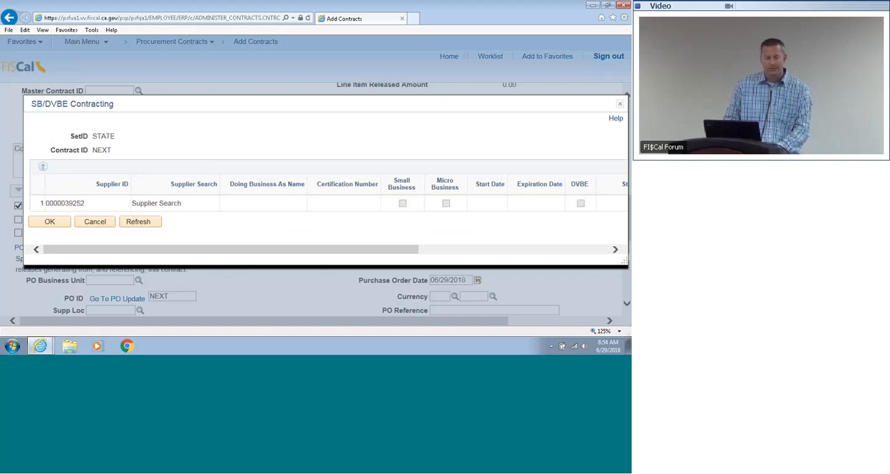
{"action": "left_click", "coordinate": [108, 225]}
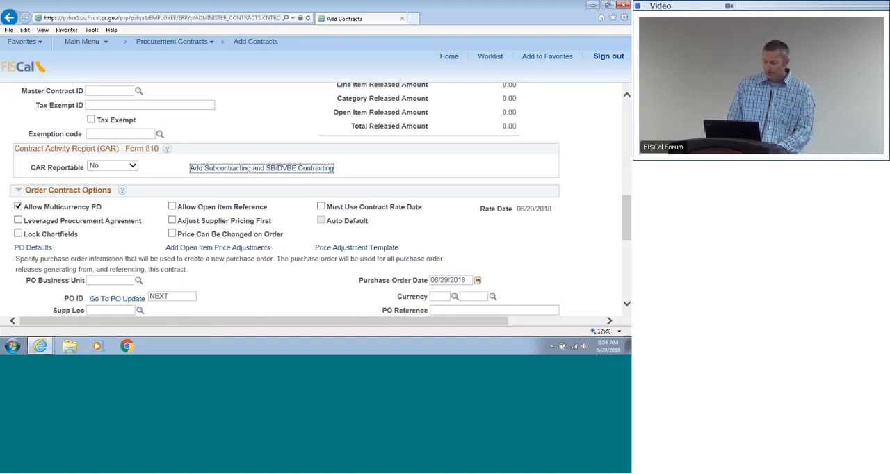
Step: Enable Price Can Be Changed on Order in the Order Contract Options
{"action": "left_click_drag", "start_coordinate": [625, 214], "coordinate": [625, 226]}
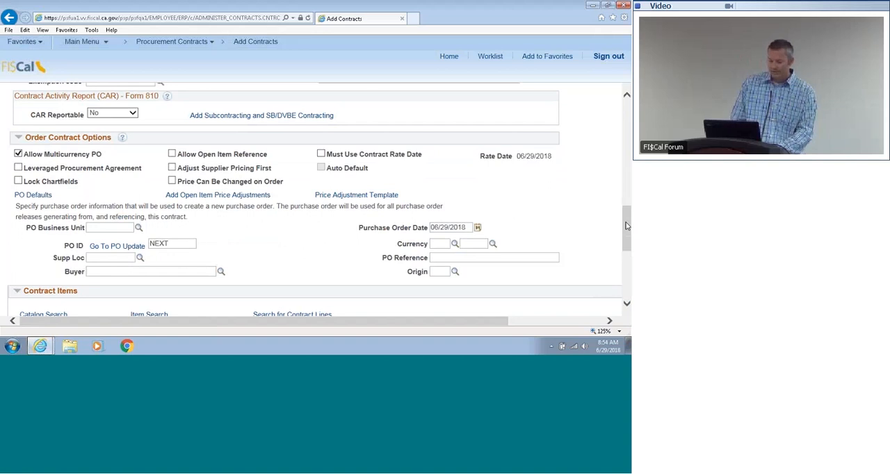
{"action": "left_click", "coordinate": [172, 182]}
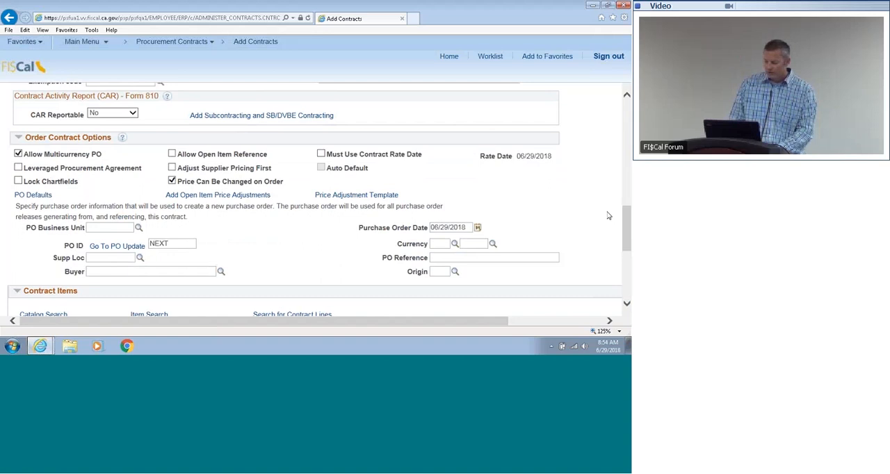
{"action": "left_click_drag", "start_coordinate": [627, 226], "coordinate": [627, 258]}
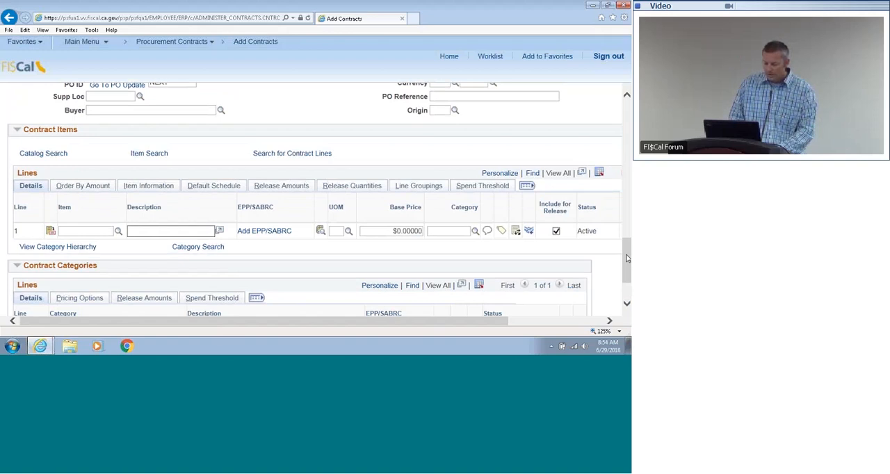
{"action": "left_click_drag", "start_coordinate": [628, 249], "coordinate": [626, 212]}
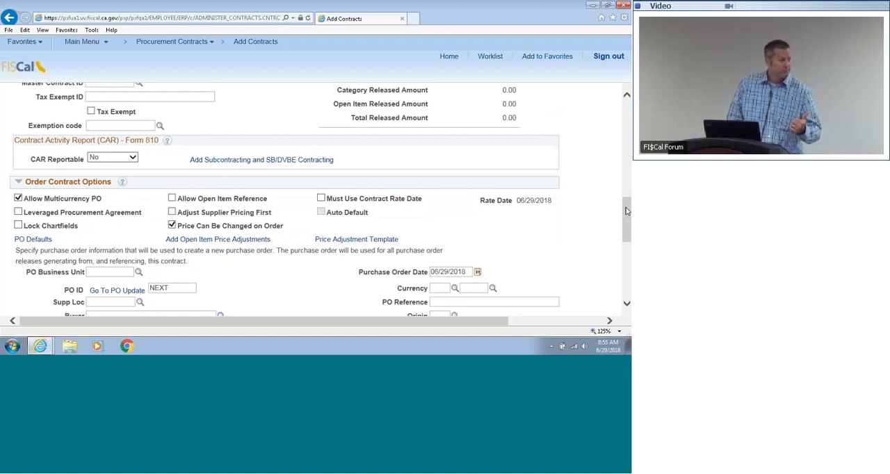
Step: Collapse the Contract Categories section and enter "Library Subcription" as the description of contract item line 1
{"action": "left_click_drag", "start_coordinate": [626, 211], "coordinate": [627, 249]}
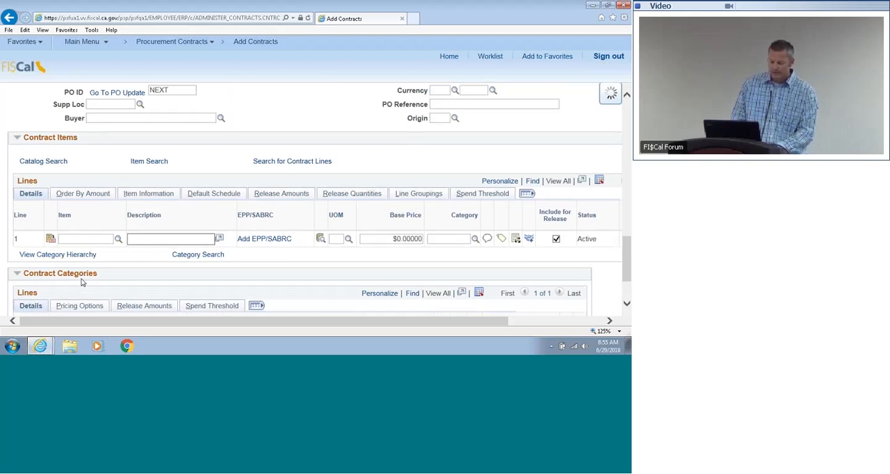
{"action": "left_click", "coordinate": [17, 275]}
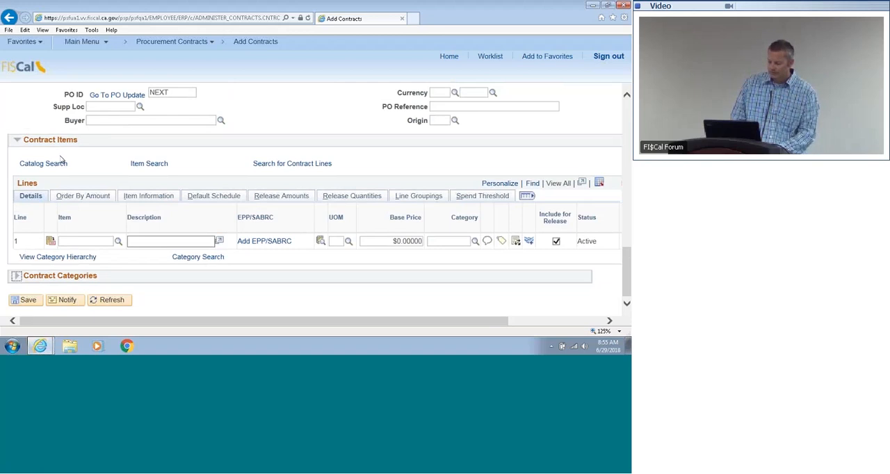
{"action": "left_click", "coordinate": [140, 242]}
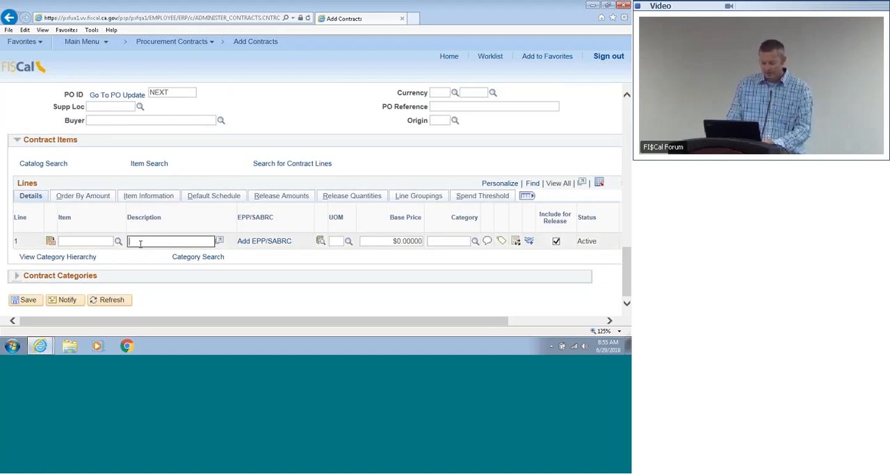
{"action": "type", "text": "L"}
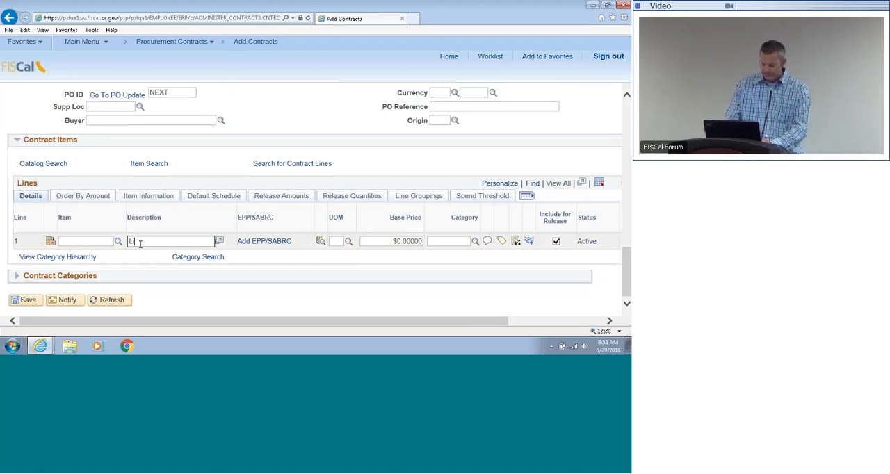
{"action": "type", "text": "ibr"}
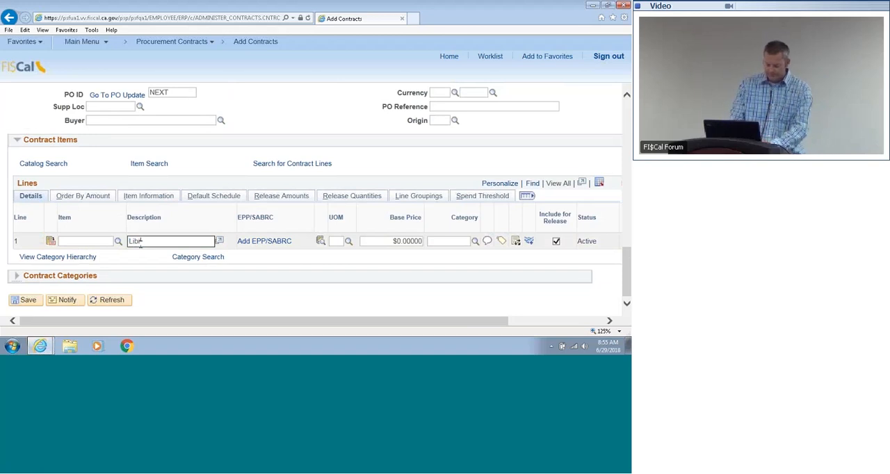
{"action": "type", "text": "ary"}
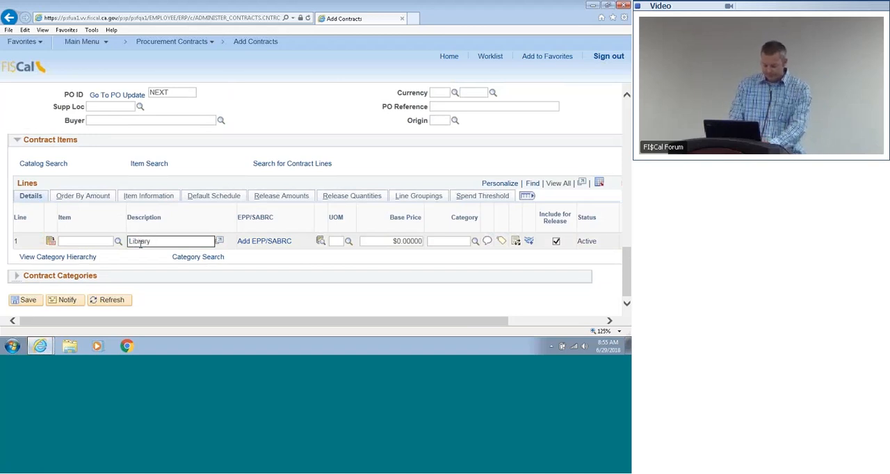
{"action": "type", "text": " Sub"}
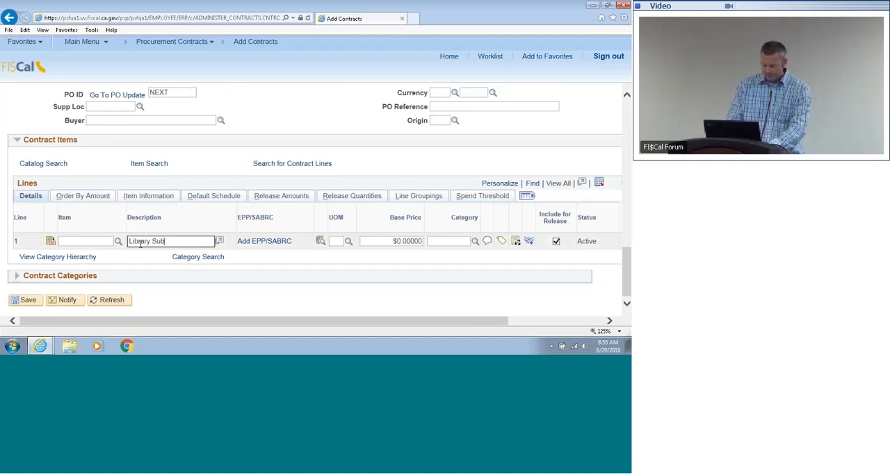
{"action": "type", "text": "crip"}
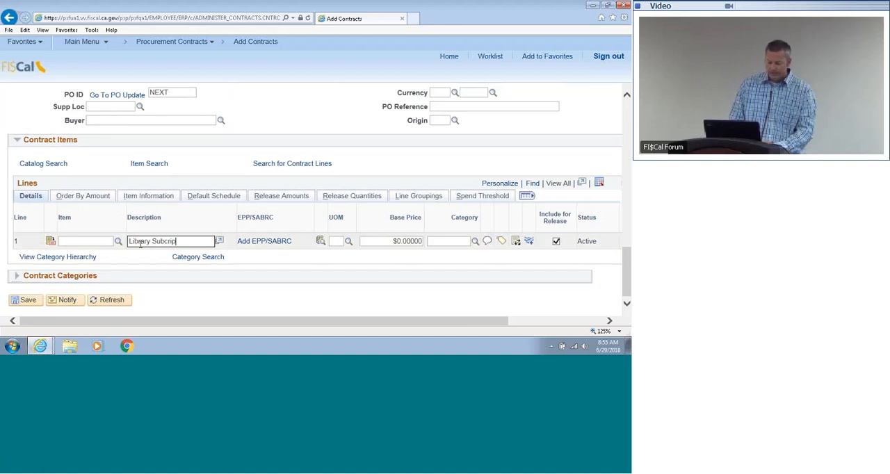
{"action": "type", "text": "tion"}
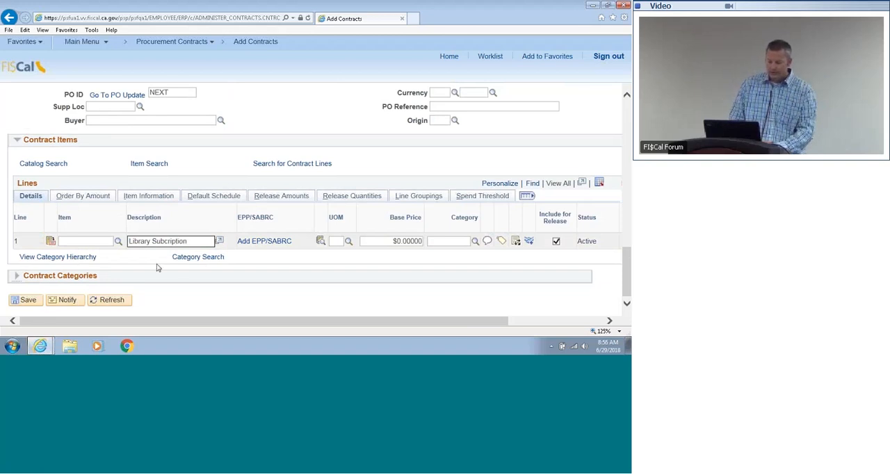
Step: View line 1's description in the expanded text entry window and return to the contract
{"action": "left_click", "coordinate": [219, 241]}
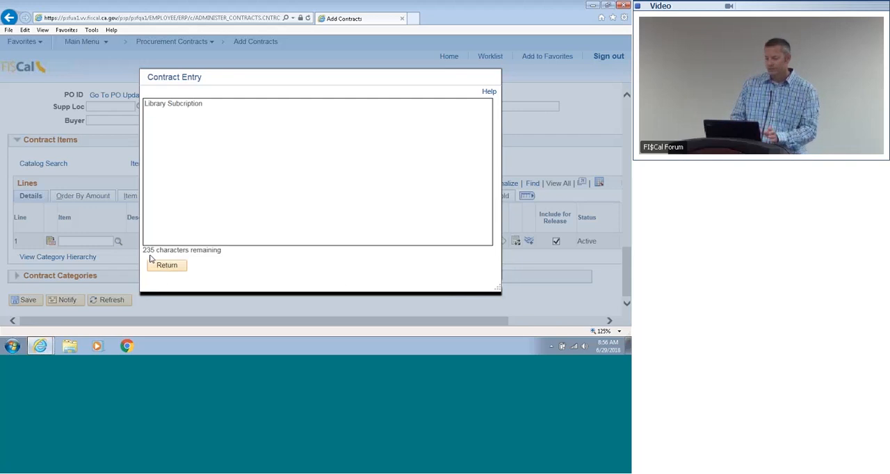
{"action": "left_click", "coordinate": [230, 105]}
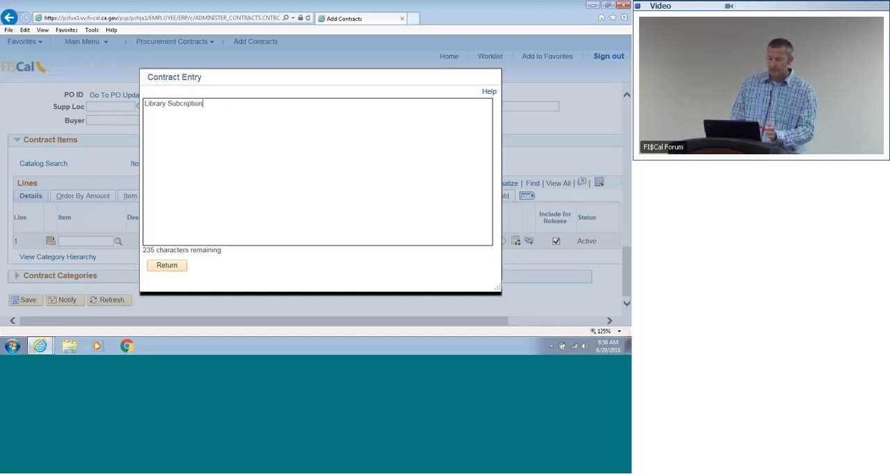
{"action": "left_click", "coordinate": [167, 265]}
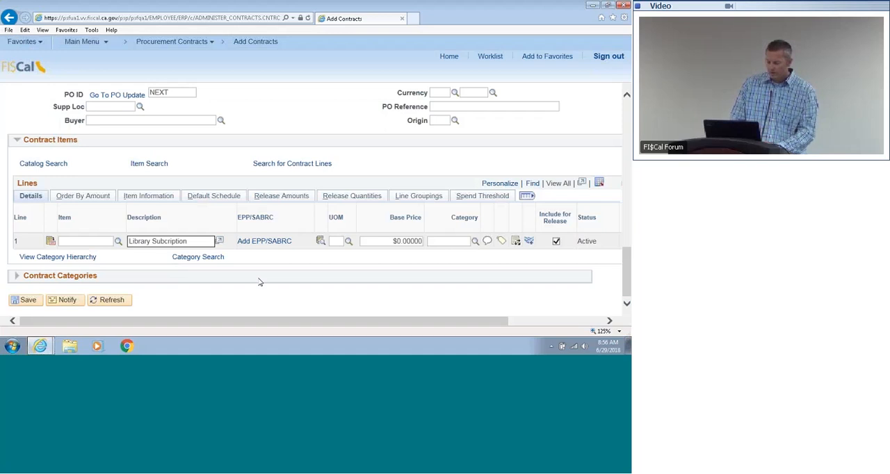
Step: Set line 1's unit of measure to MON (Month), looking it up by descriptions containing "month"
{"action": "left_click", "coordinate": [340, 240]}
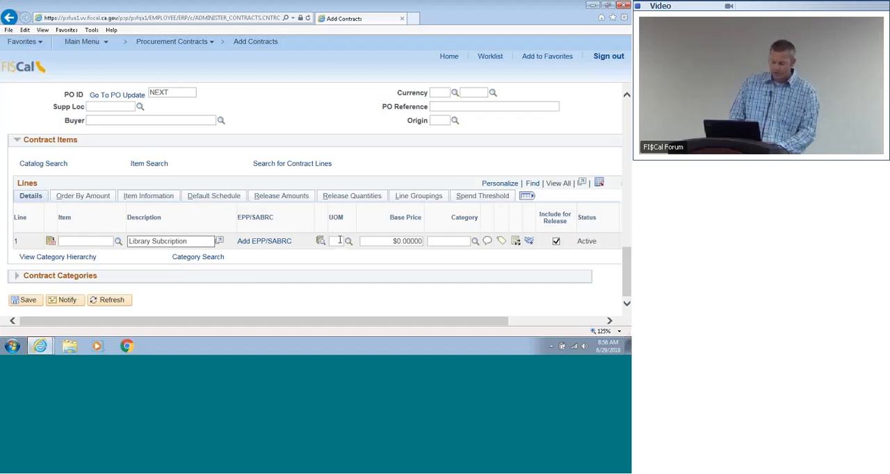
{"action": "left_click", "coordinate": [348, 241]}
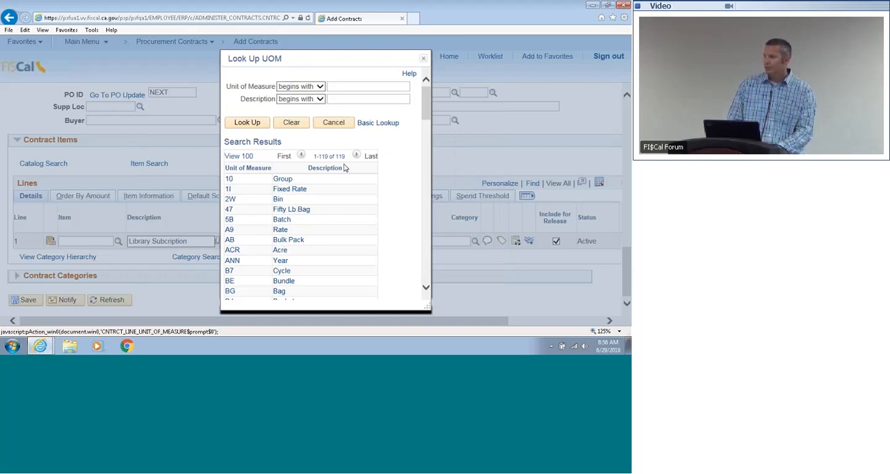
{"action": "left_click", "coordinate": [320, 100]}
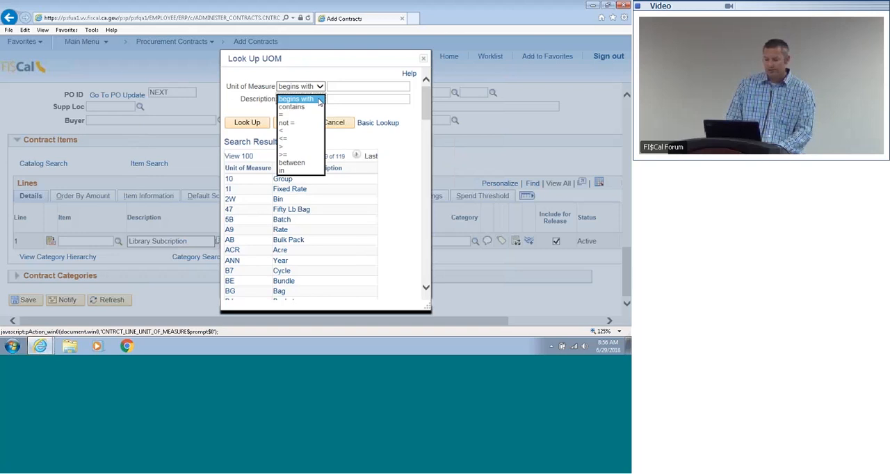
{"action": "left_click", "coordinate": [317, 107]}
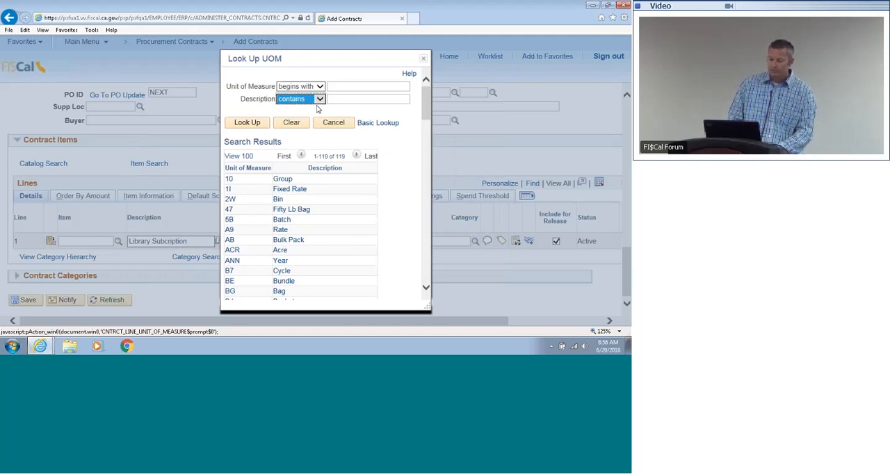
{"action": "left_click", "coordinate": [340, 100]}
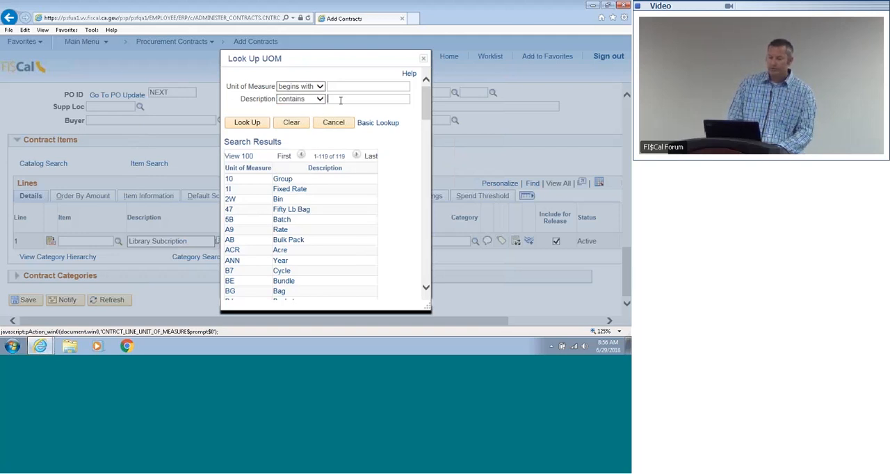
{"action": "type", "text": "month"}
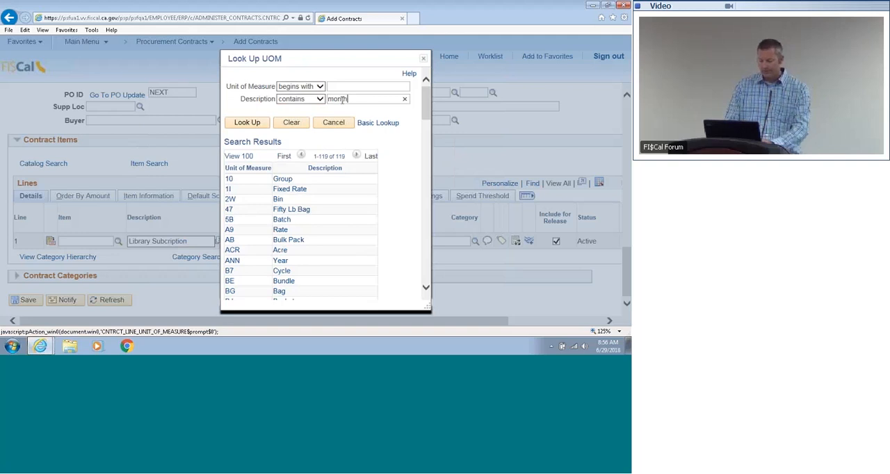
{"action": "key", "text": "Return"}
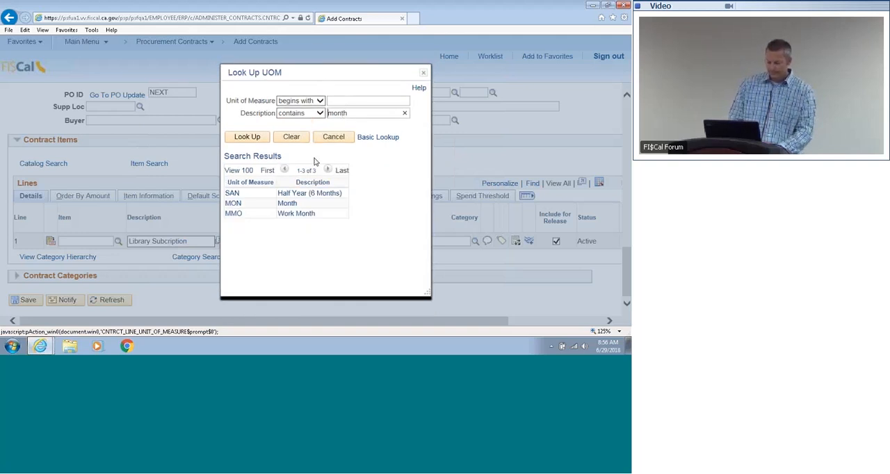
{"action": "left_click", "coordinate": [288, 204]}
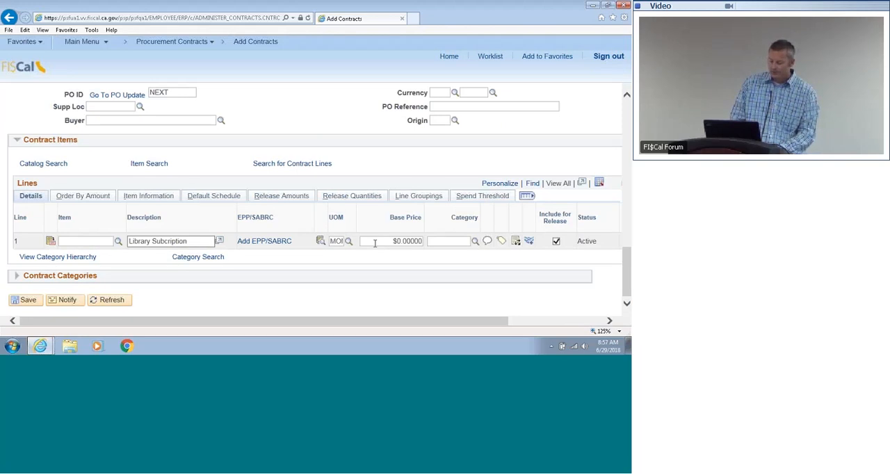
Step: Set the base price of contract item line 1 to 100000.00
{"action": "left_click_drag", "start_coordinate": [375, 243], "coordinate": [417, 241]}
{"action": "key", "text": "BackSpace"}
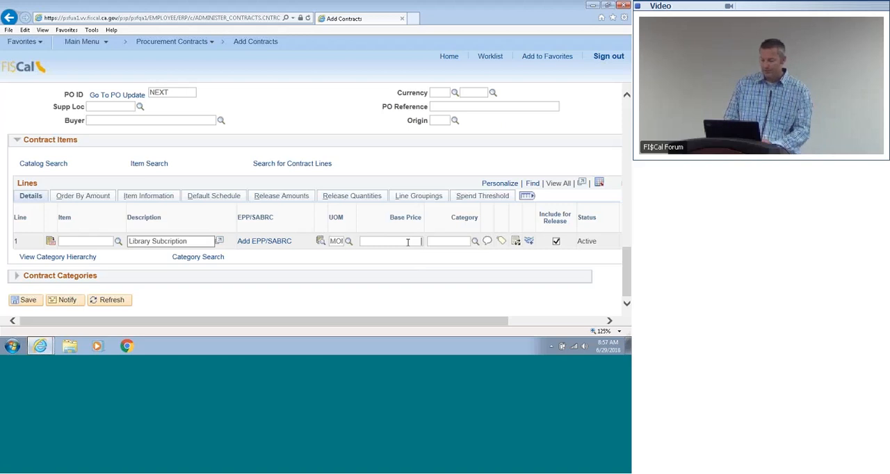
{"action": "mouse_move", "coordinate": [627, 263]}
{"action": "left_mouse_down"}
{"action": "mouse_move", "coordinate": [627, 206]}
{"action": "mouse_move", "coordinate": [628, 264]}
{"action": "left_mouse_up"}
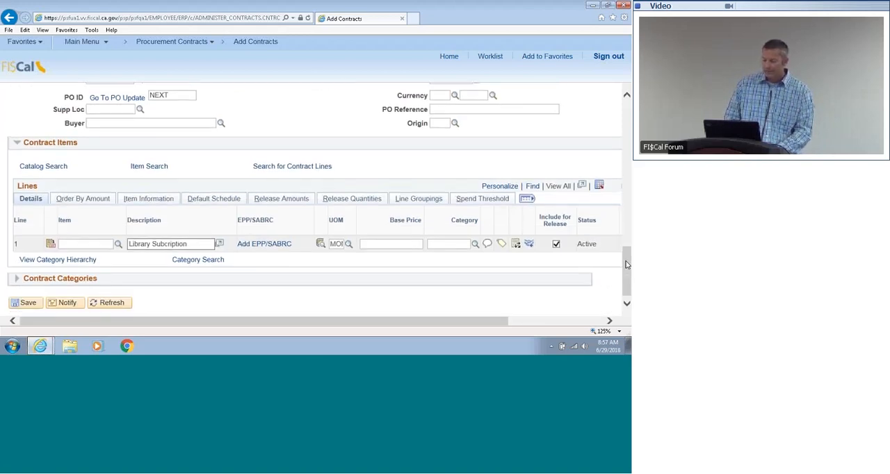
{"action": "left_click", "coordinate": [418, 246]}
{"action": "type", "text": "100000"}
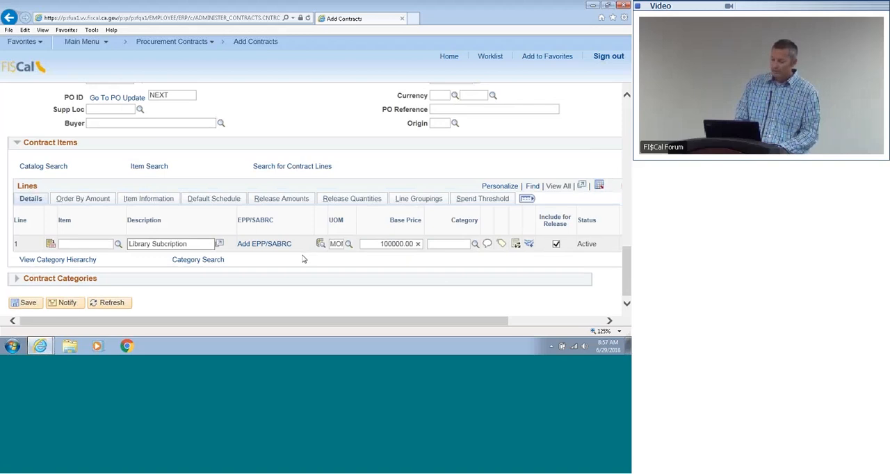
Step: View the EPP/SABRC details of line 1 and cancel out of them
{"action": "left_click", "coordinate": [282, 245]}
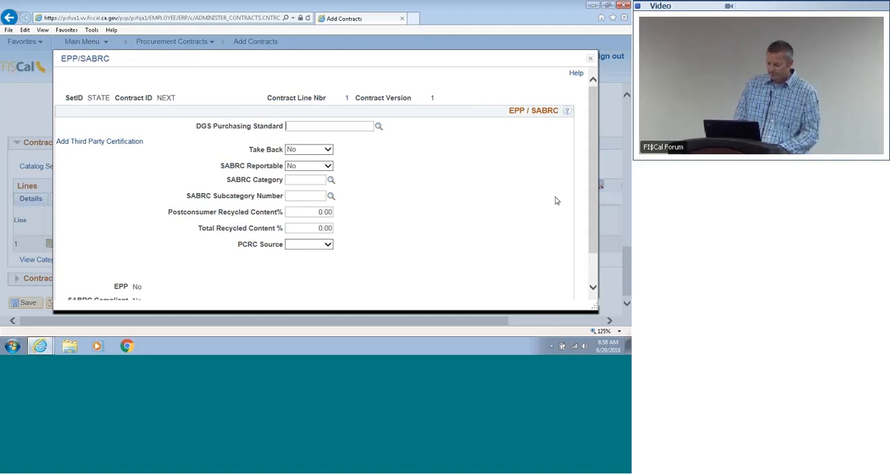
{"action": "scroll", "coordinate": [556, 201], "scroll_direction": "down", "scroll_amount": 2}
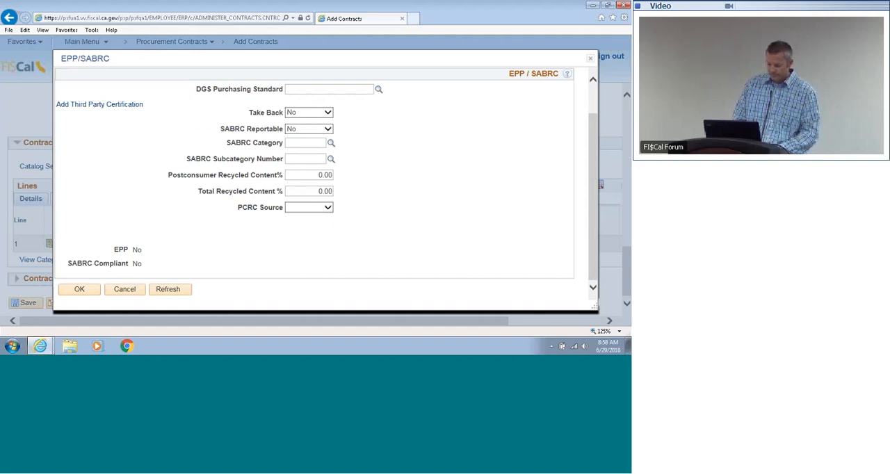
{"action": "left_click", "coordinate": [125, 290]}
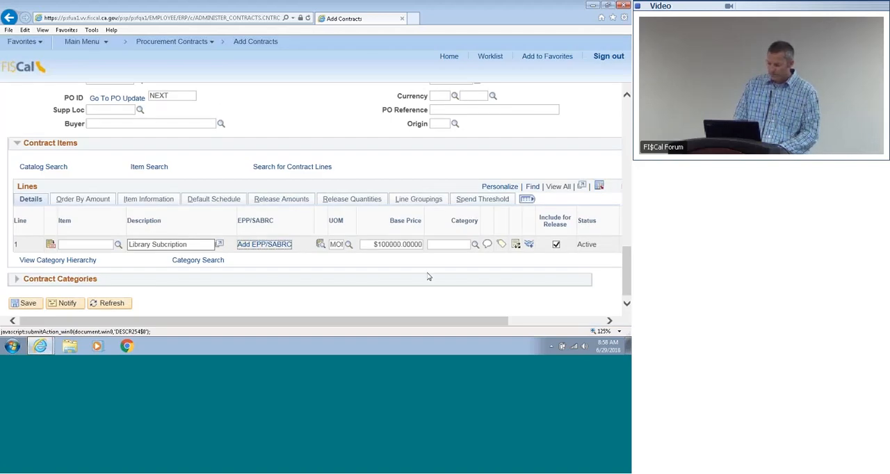
Step: Set line 1's category to 86141704, Library or documentation services, looking it up by descriptions containing "library"
{"action": "left_click", "coordinate": [475, 244]}
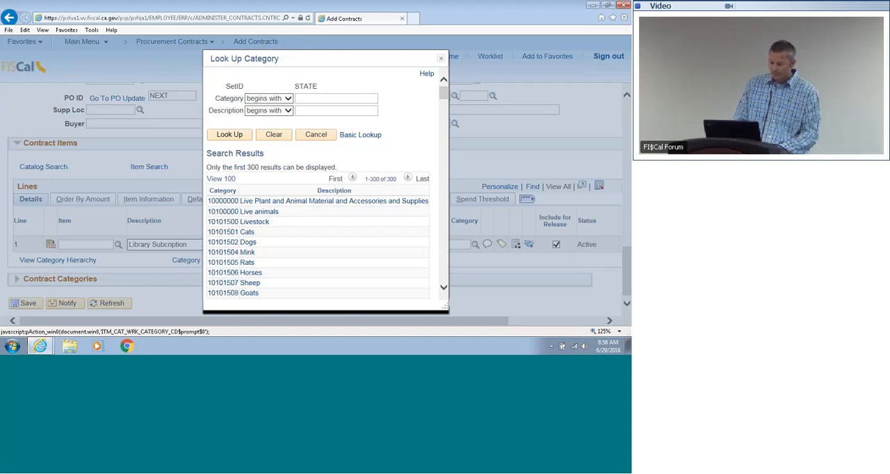
{"action": "left_click", "coordinate": [284, 110]}
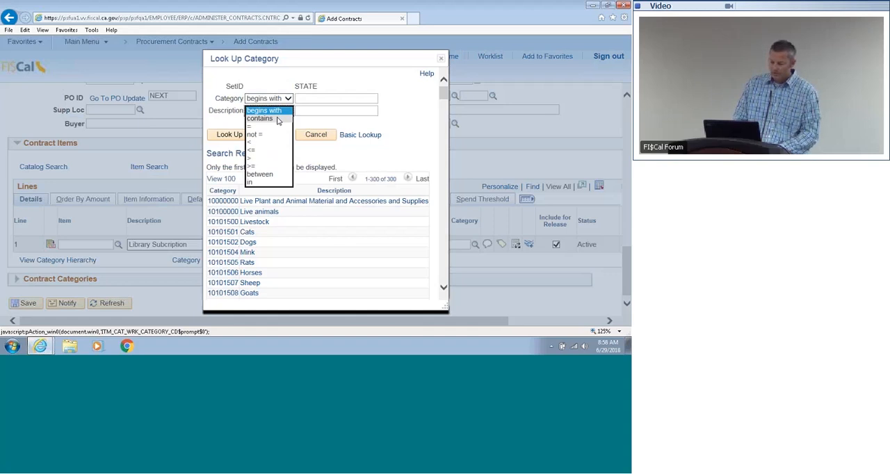
{"action": "left_click", "coordinate": [277, 119]}
{"action": "left_click", "coordinate": [300, 112]}
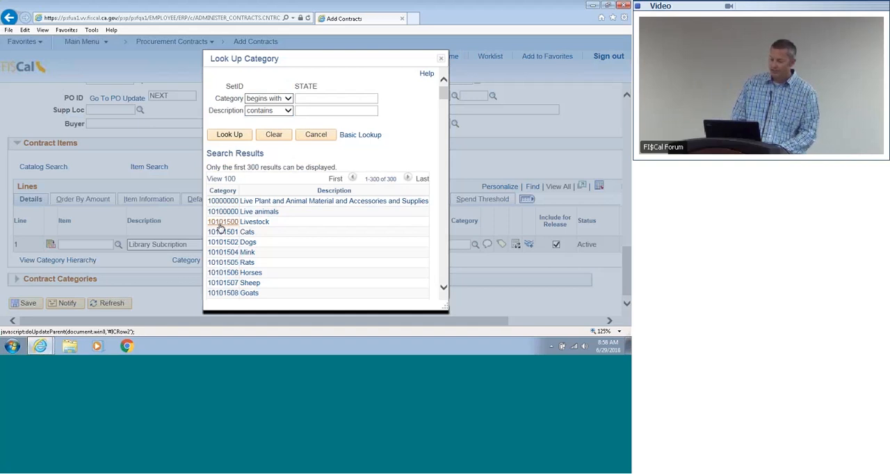
{"action": "left_click", "coordinate": [303, 112]}
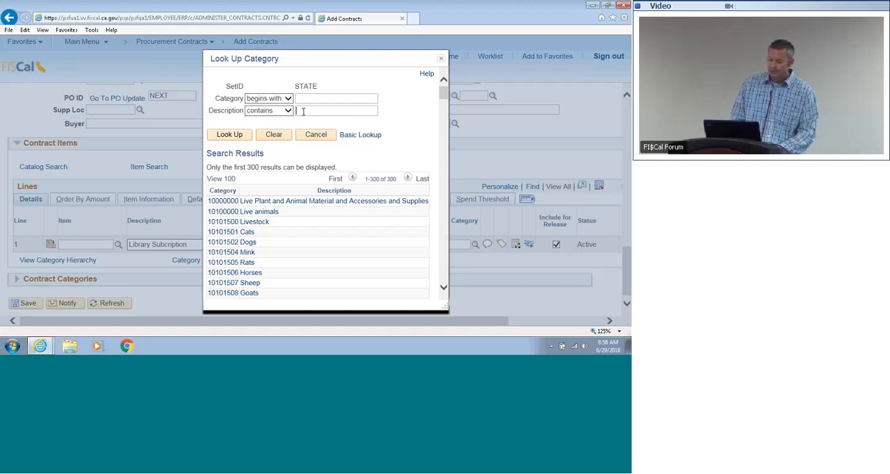
{"action": "type", "text": "l"}
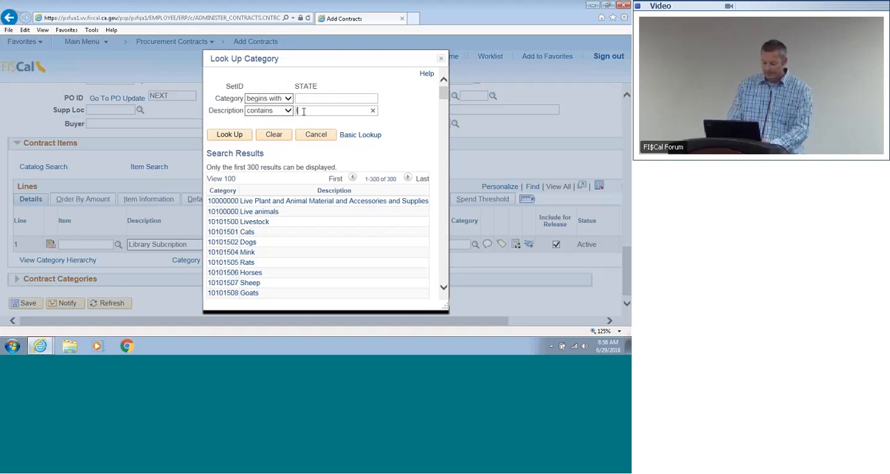
{"action": "type", "text": "ibrary"}
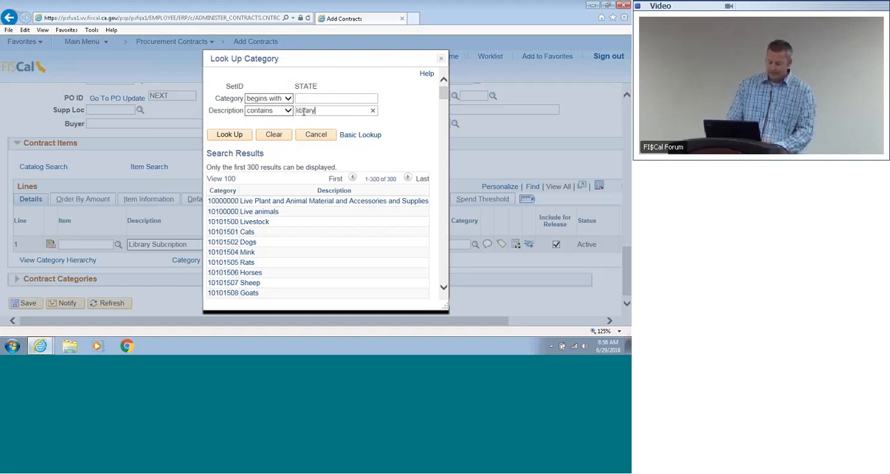
{"action": "key", "text": "Return"}
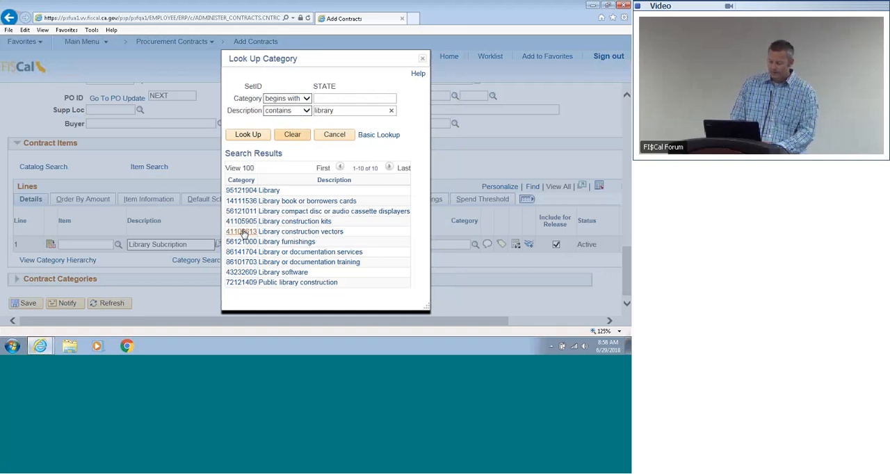
{"action": "left_click", "coordinate": [331, 253]}
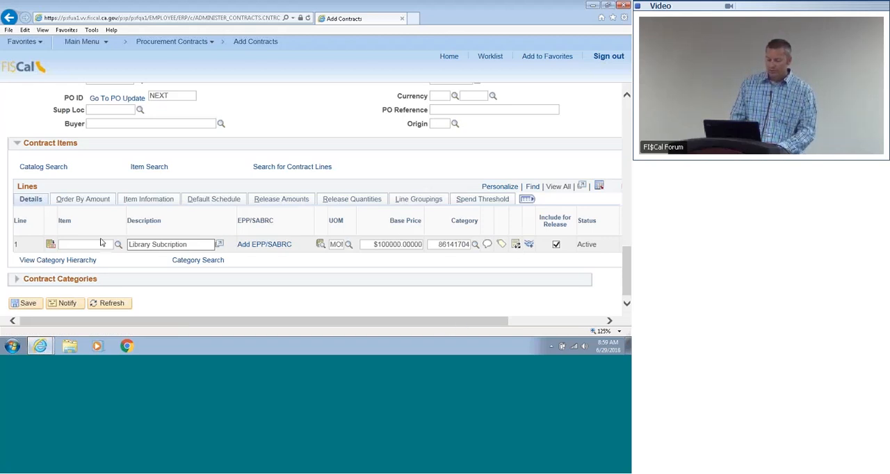
Step: In line 1's pricing information, enable Price Can Be Changed on Order and Amount Only, and accept the line details
{"action": "left_click", "coordinate": [50, 244]}
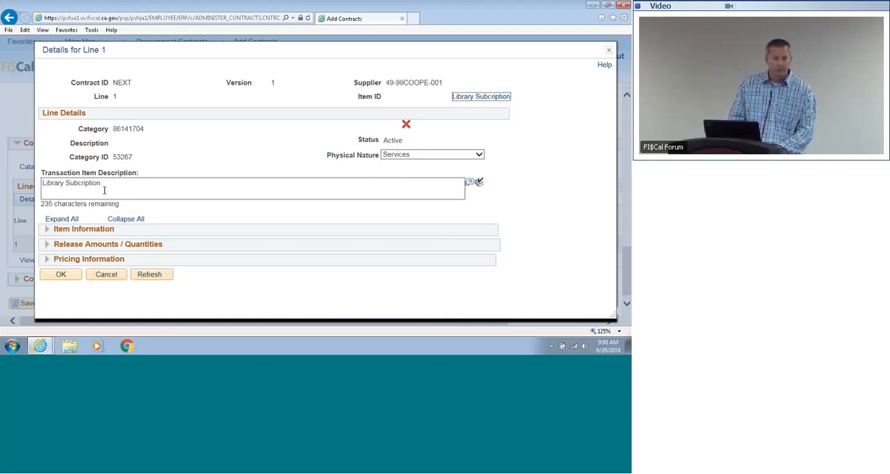
{"action": "left_click", "coordinate": [47, 260]}
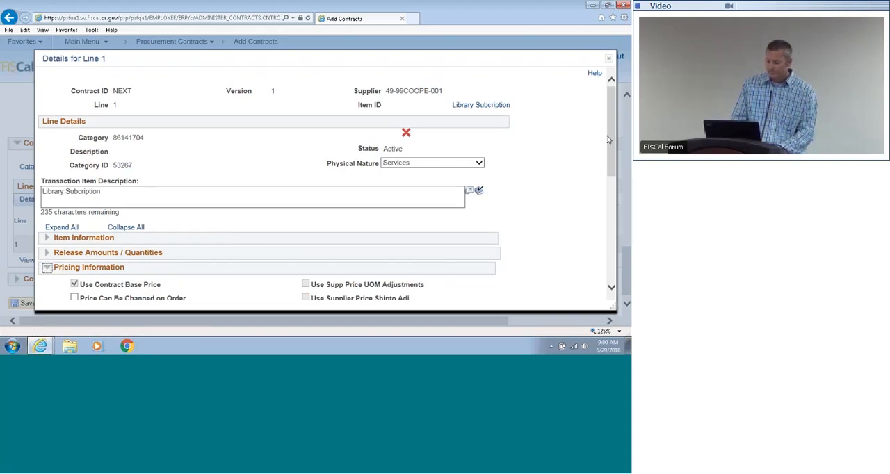
{"action": "left_click_drag", "start_coordinate": [611, 141], "coordinate": [612, 184]}
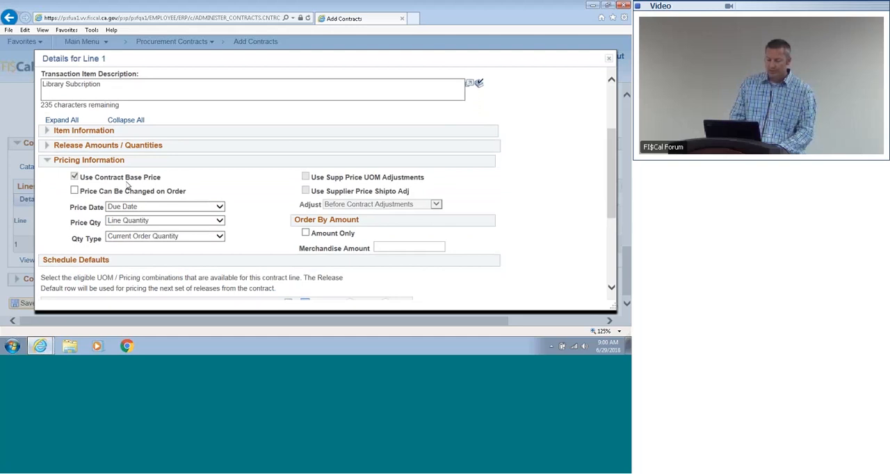
{"action": "left_click", "coordinate": [74, 192]}
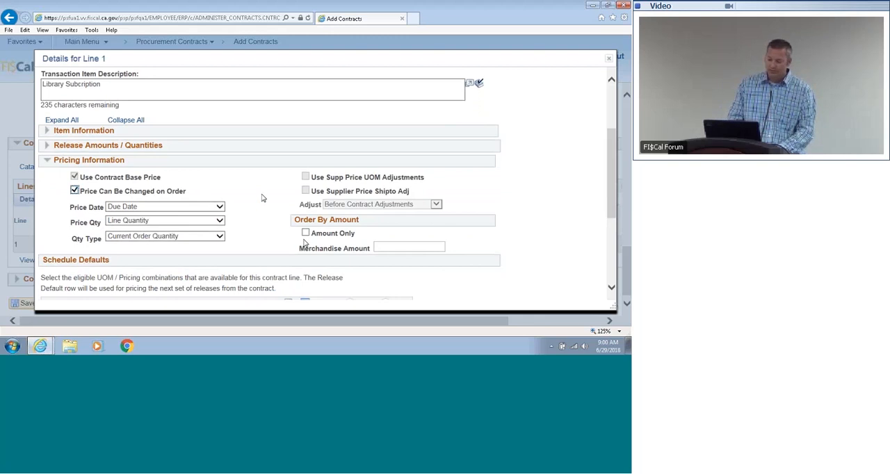
{"action": "left_click", "coordinate": [306, 233]}
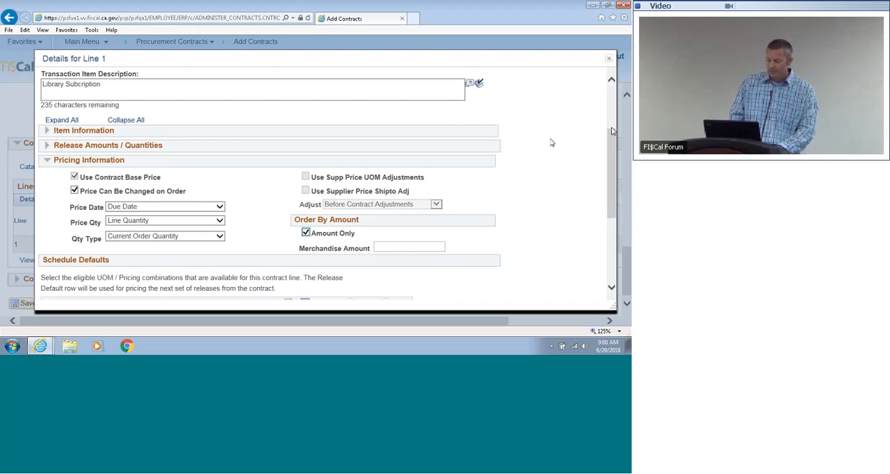
{"action": "left_click_drag", "start_coordinate": [612, 130], "coordinate": [611, 181]}
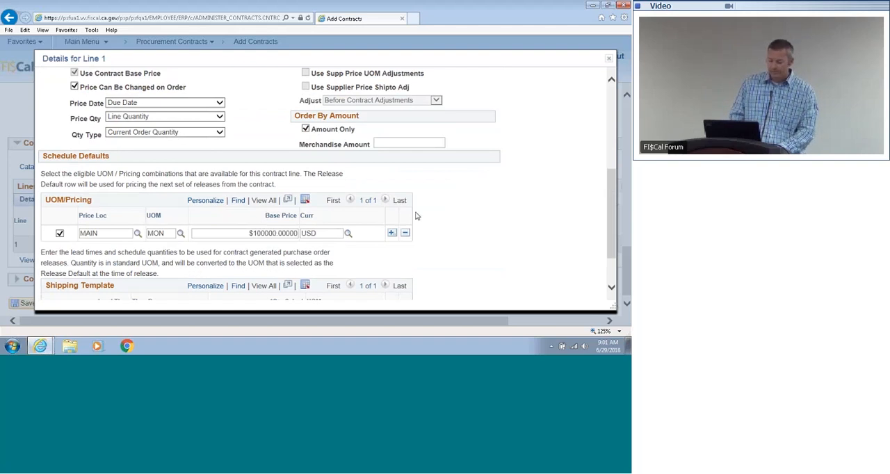
{"action": "scroll", "coordinate": [600, 200], "scroll_direction": "down", "scroll_amount": 2}
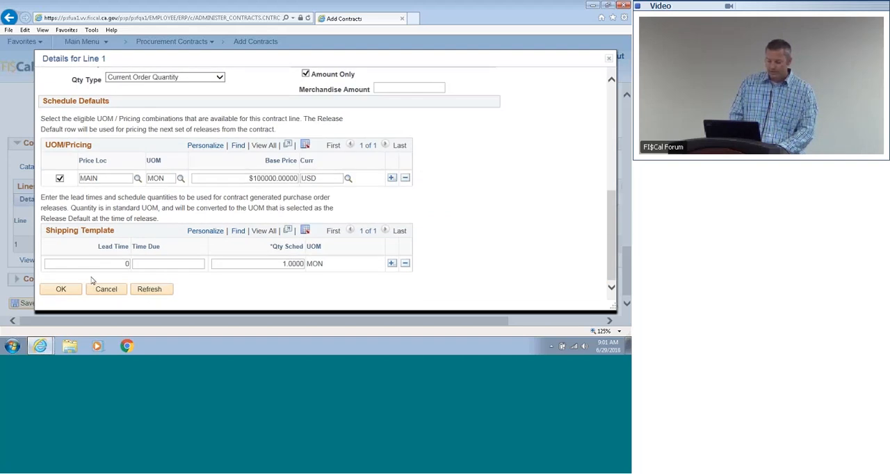
{"action": "left_click", "coordinate": [76, 289]}
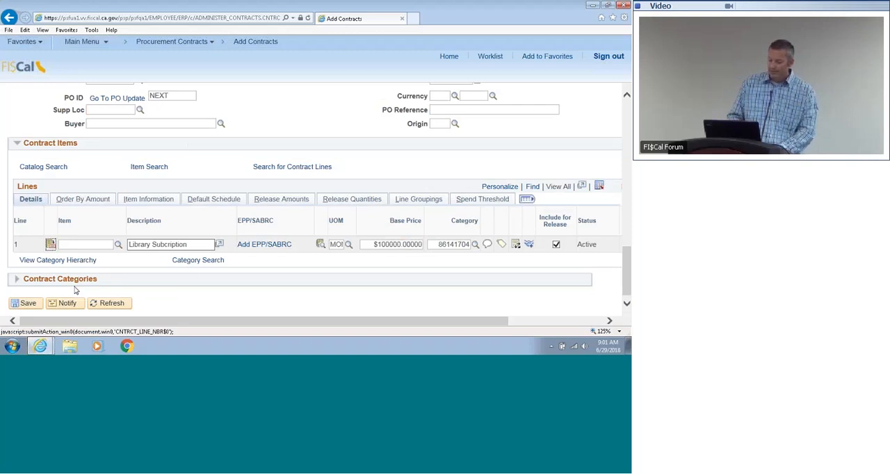
Step: Save the contract and check the contract ID assigned in its header
{"action": "left_click", "coordinate": [28, 304]}
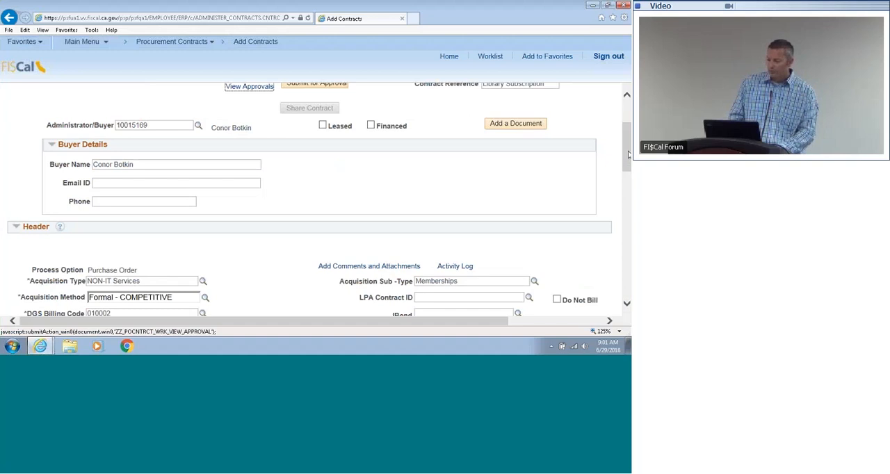
{"action": "scroll", "coordinate": [626, 153], "scroll_direction": "up", "scroll_amount": 2}
{"action": "scroll", "coordinate": [595, 128], "scroll_direction": "up", "scroll_amount": 1}
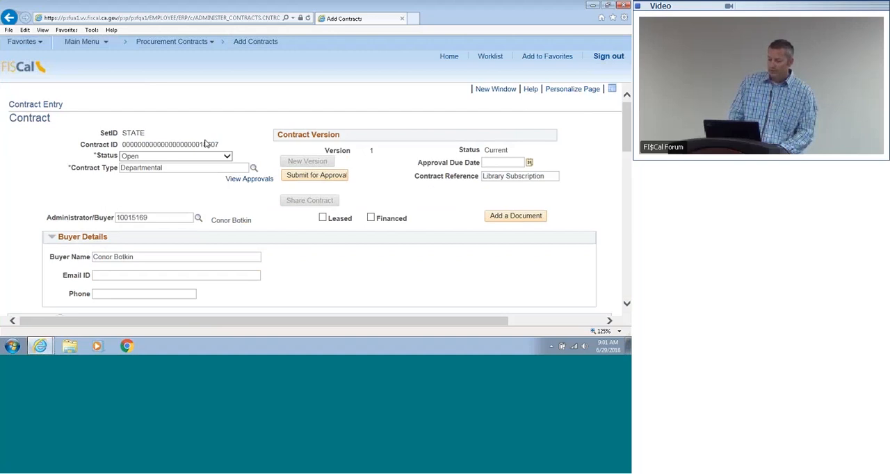
{"action": "left_click_drag", "start_coordinate": [200, 144], "coordinate": [220, 145]}
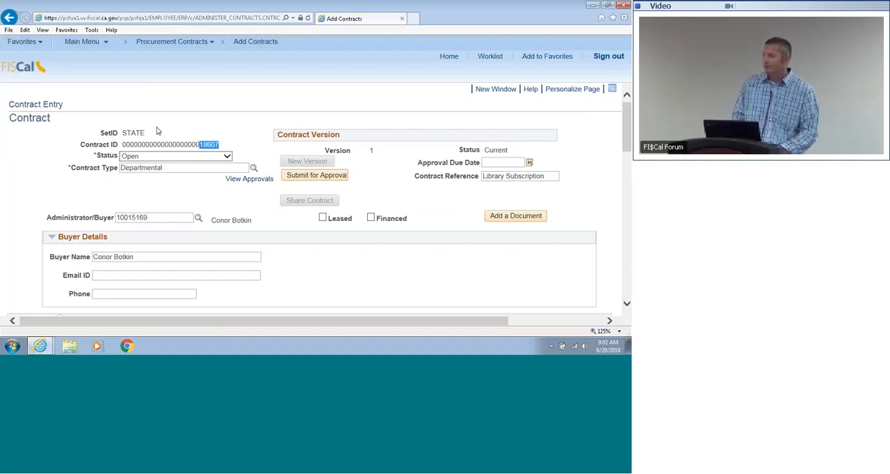
{"action": "left_click", "coordinate": [216, 117]}
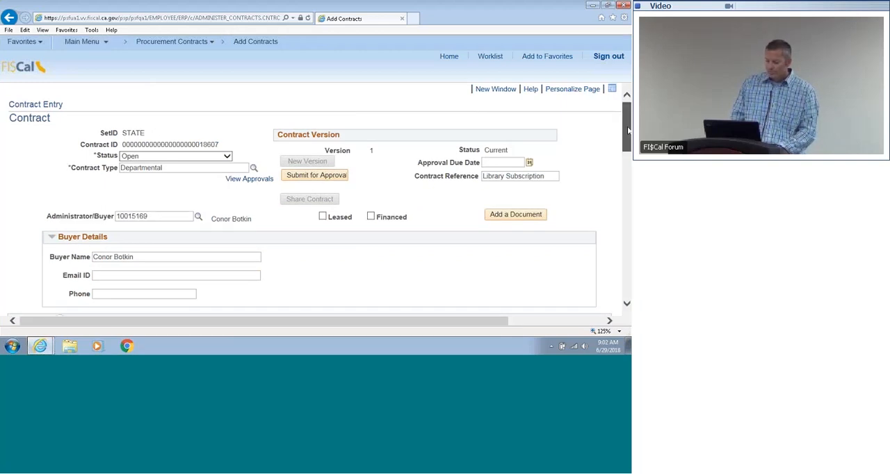
Step: Add the header comment "See attached contract." to the contract
{"action": "left_click_drag", "start_coordinate": [627, 133], "coordinate": [628, 176]}
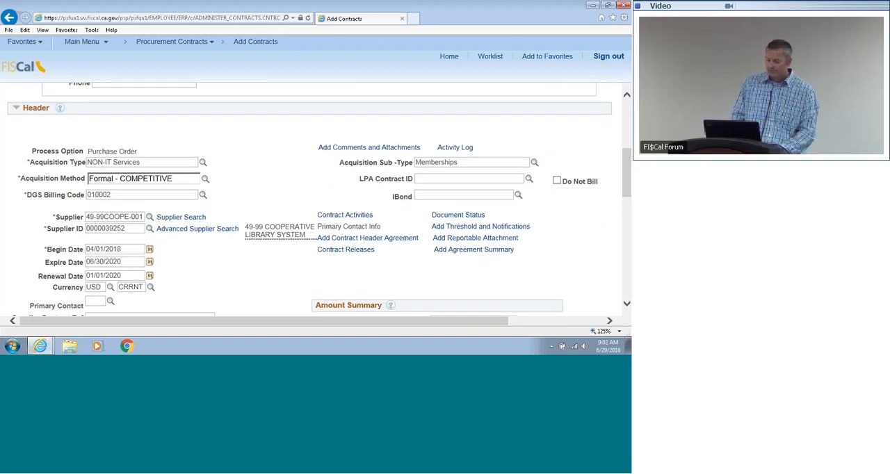
{"action": "left_click", "coordinate": [352, 149]}
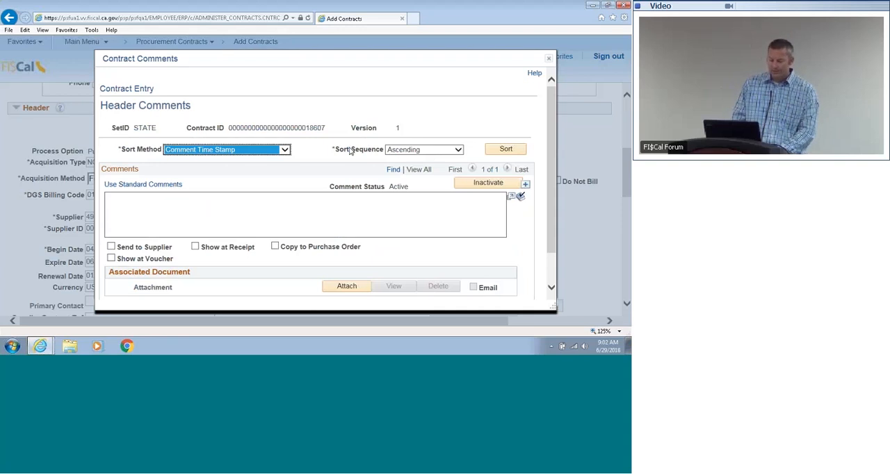
{"action": "left_click_drag", "start_coordinate": [552, 126], "coordinate": [550, 140]}
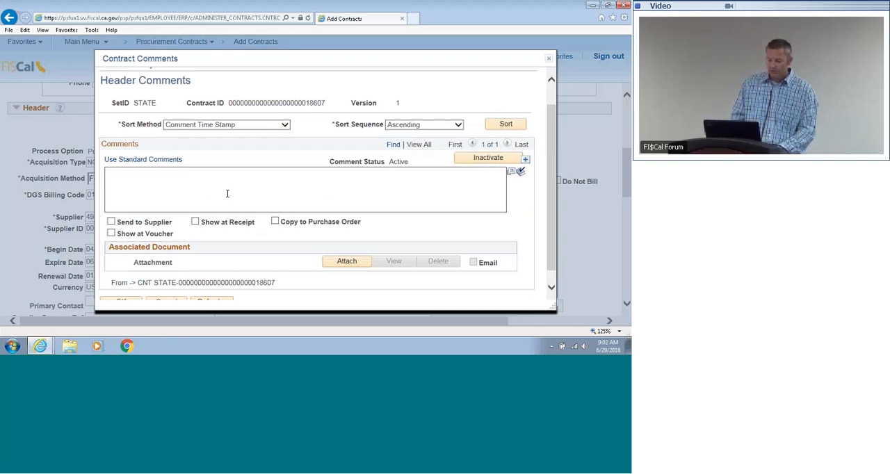
{"action": "left_click", "coordinate": [135, 185]}
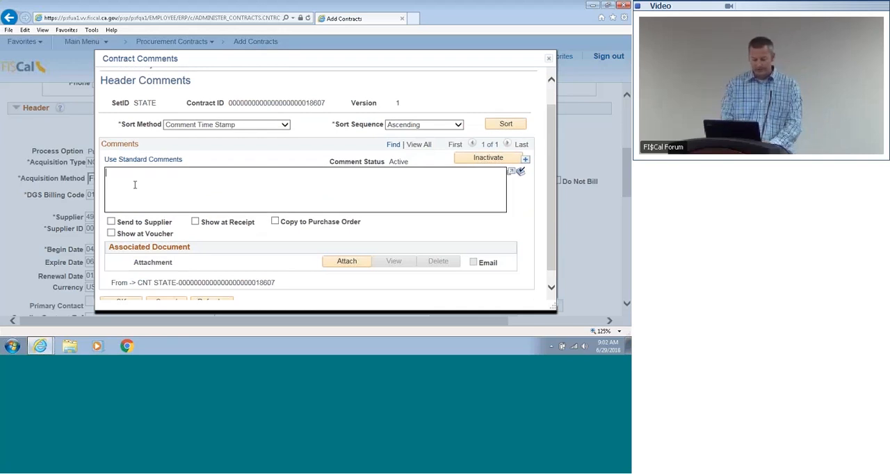
{"action": "type", "text": "See attach"}
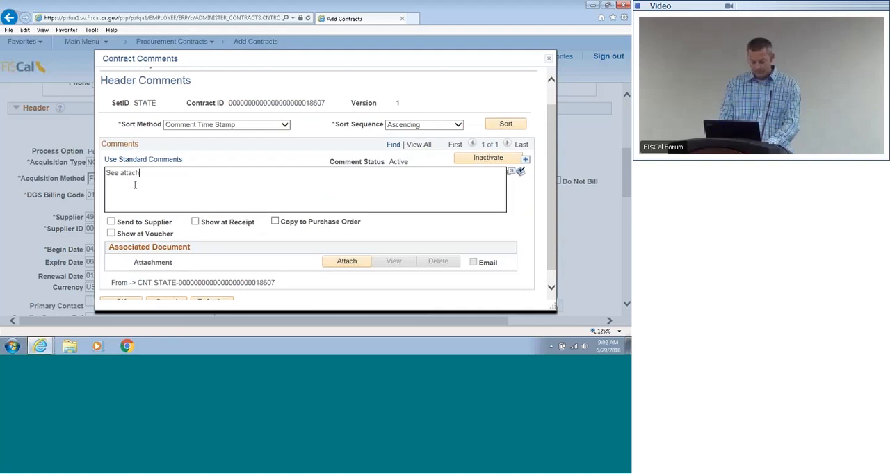
{"action": "type", "text": "ed cont"}
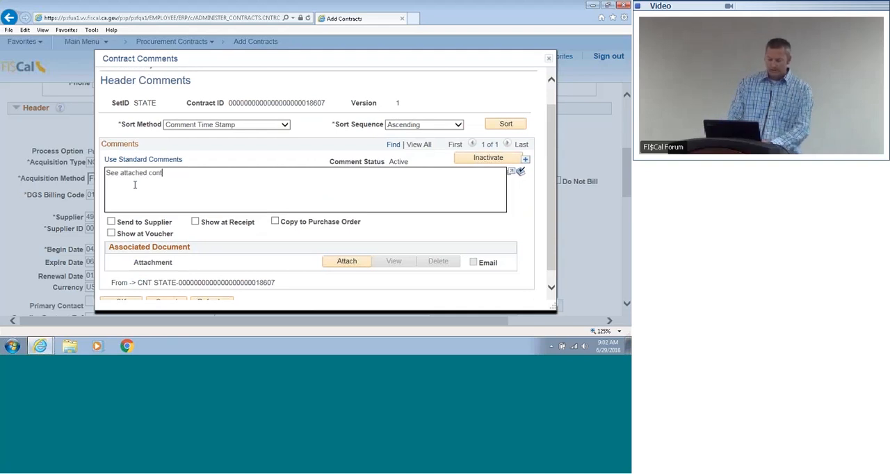
{"action": "type", "text": "ract"}
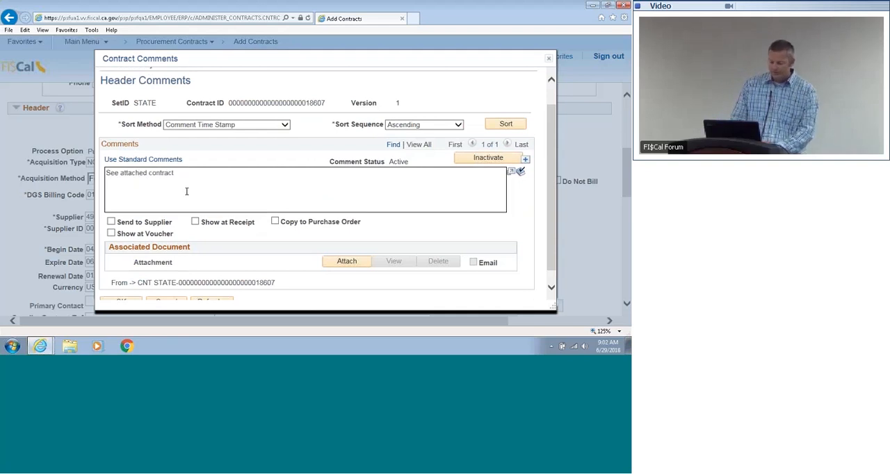
{"action": "type", "text": "."}
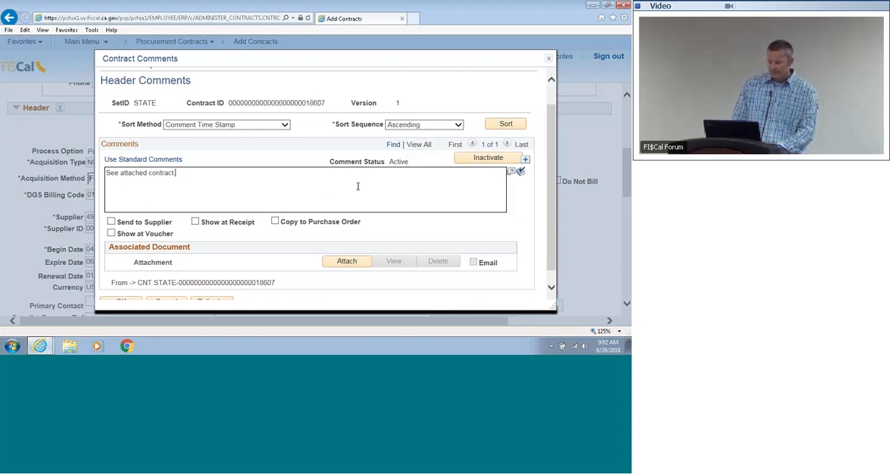
Step: Upload the file Official Executed Contract from Downloads as the header comment's attachment
{"action": "left_click", "coordinate": [335, 264]}
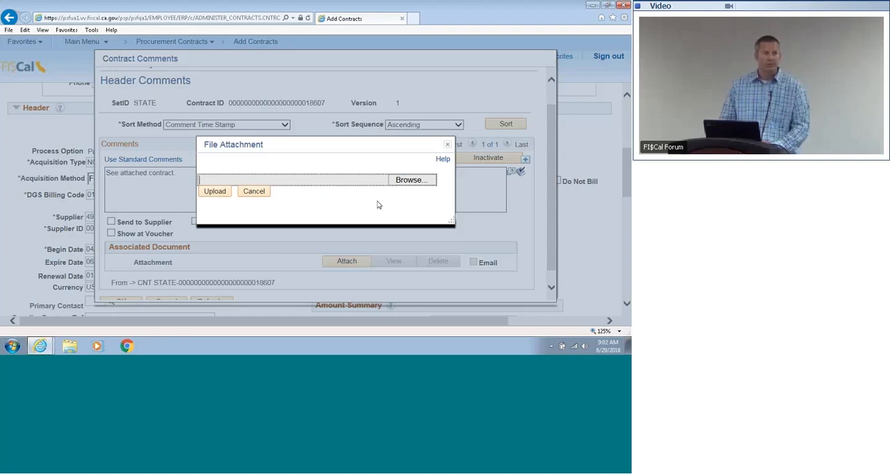
{"action": "left_click", "coordinate": [425, 180]}
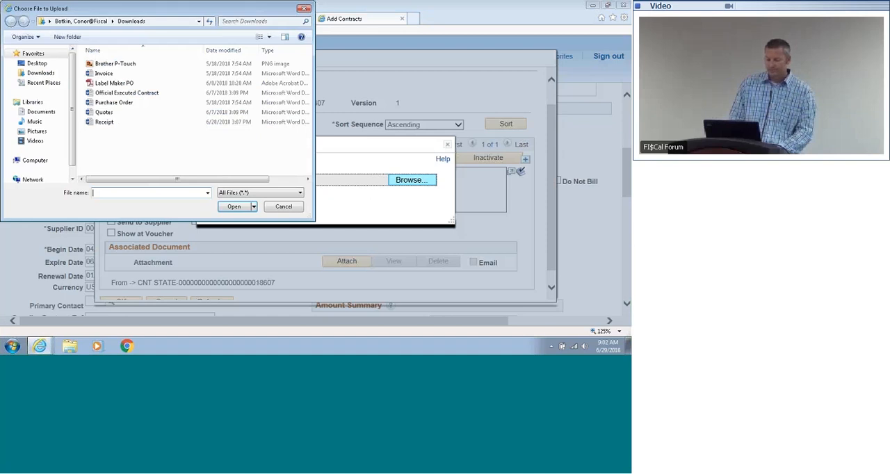
{"action": "left_click", "coordinate": [144, 94]}
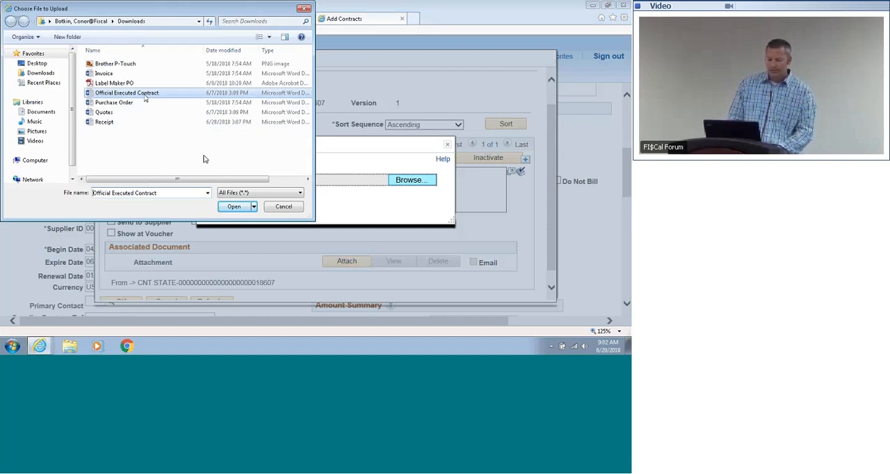
{"action": "left_click", "coordinate": [227, 207]}
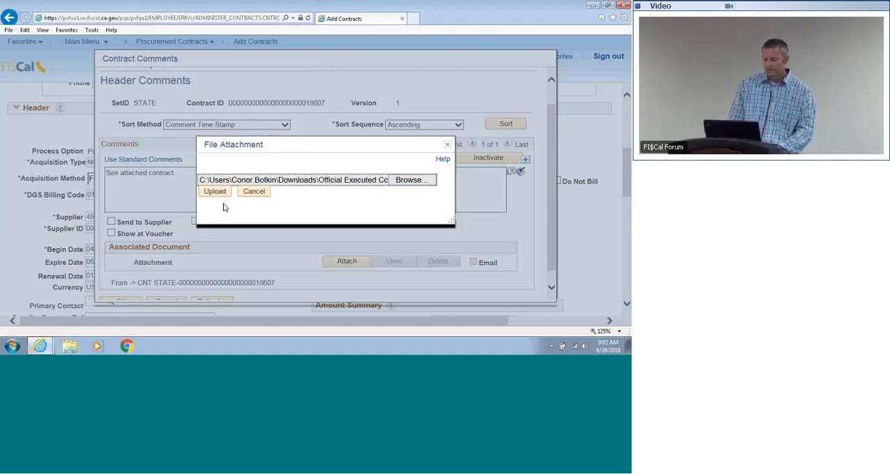
{"action": "left_click", "coordinate": [217, 192]}
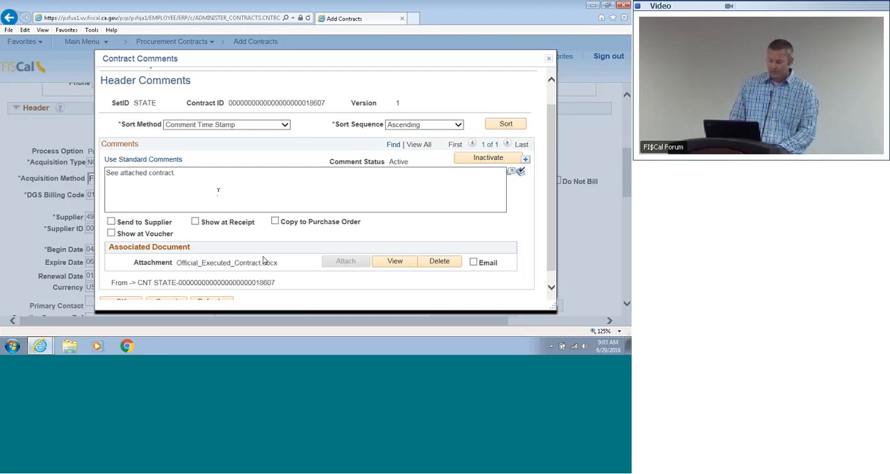
Step: Flag the header comment with Copy to Purchase Order and Send to Supplier
{"action": "left_click", "coordinate": [276, 221]}
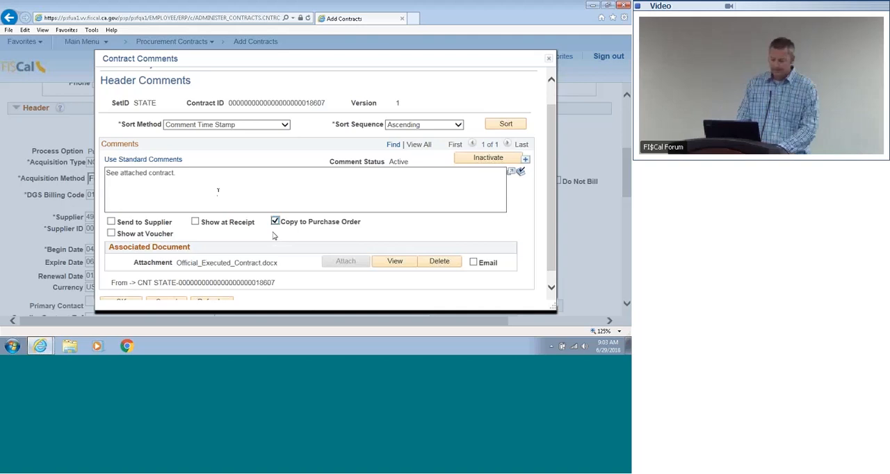
{"action": "left_click", "coordinate": [112, 221]}
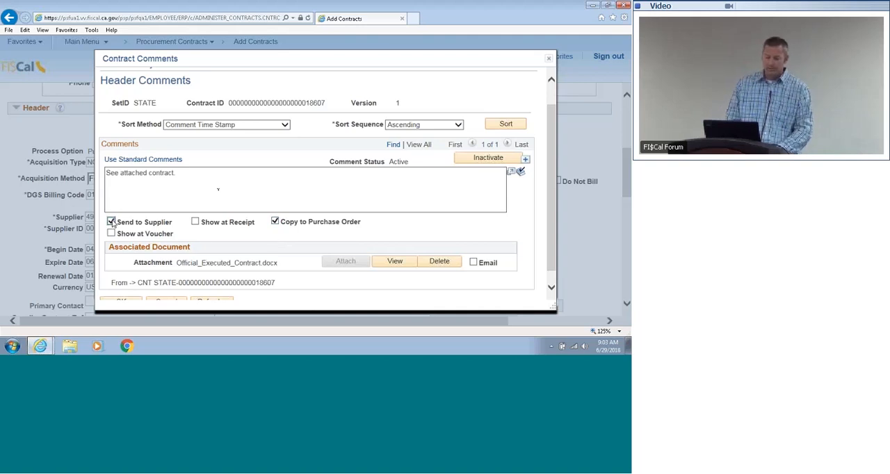
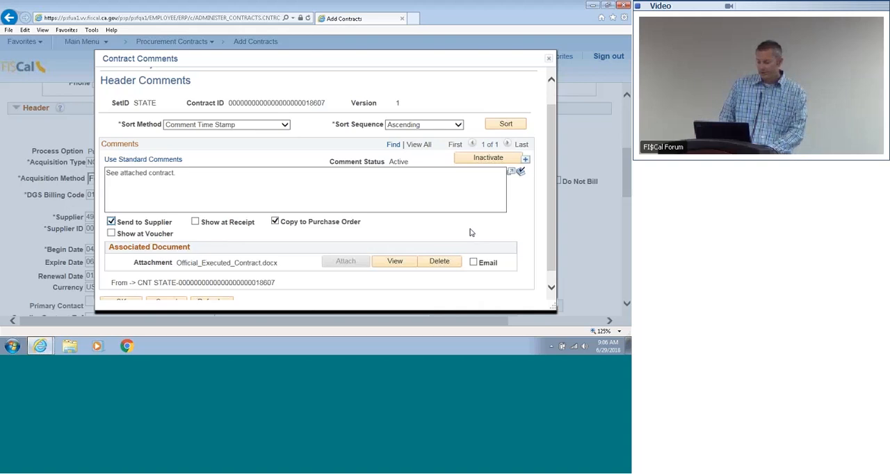
Step: Add a second, blank header comment row, display both comments together and accept the header comments
{"action": "left_click_drag", "start_coordinate": [549, 212], "coordinate": [549, 229]}
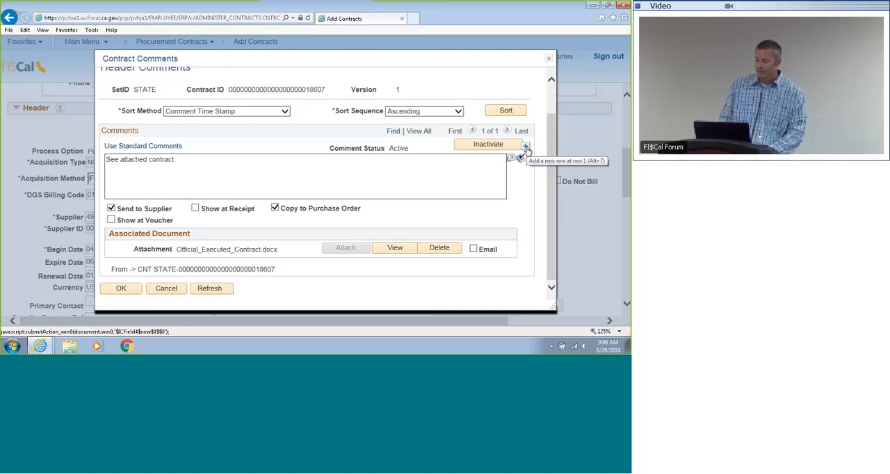
{"action": "left_click", "coordinate": [527, 149]}
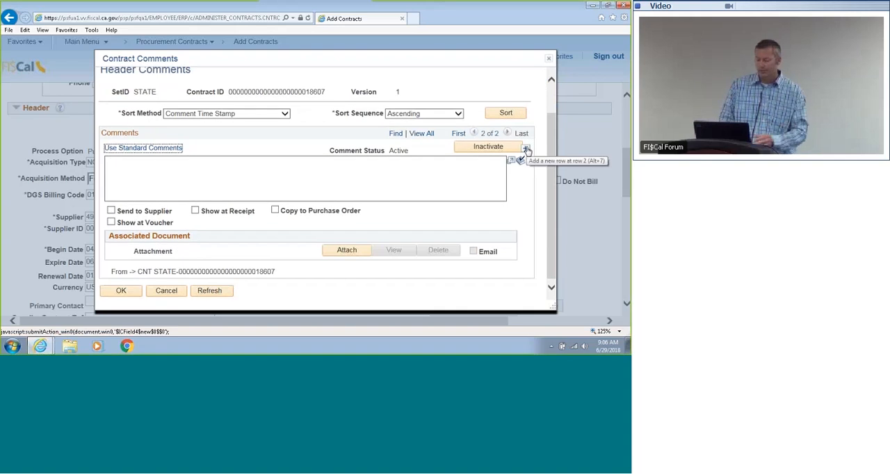
{"action": "left_click_drag", "start_coordinate": [553, 175], "coordinate": [552, 178]}
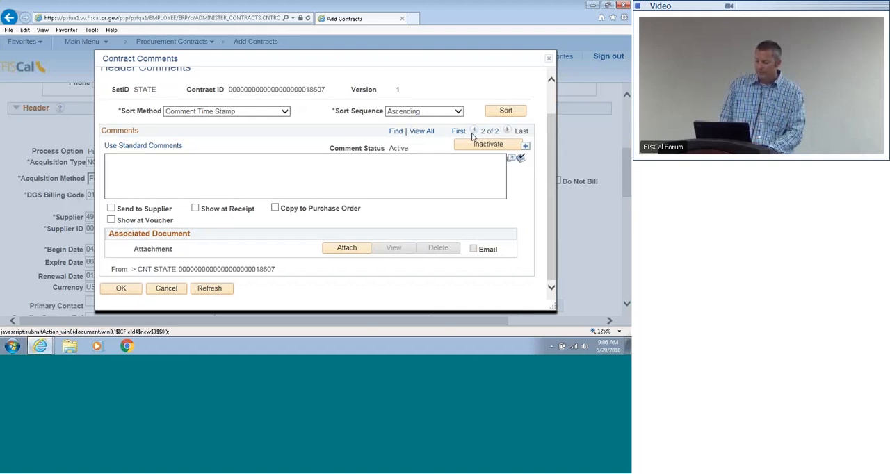
{"action": "left_click", "coordinate": [422, 132]}
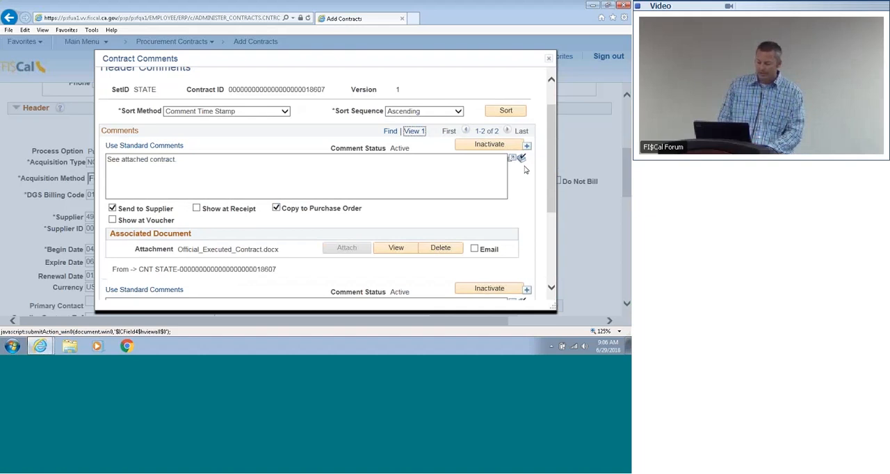
{"action": "left_click_drag", "start_coordinate": [551, 164], "coordinate": [553, 250]}
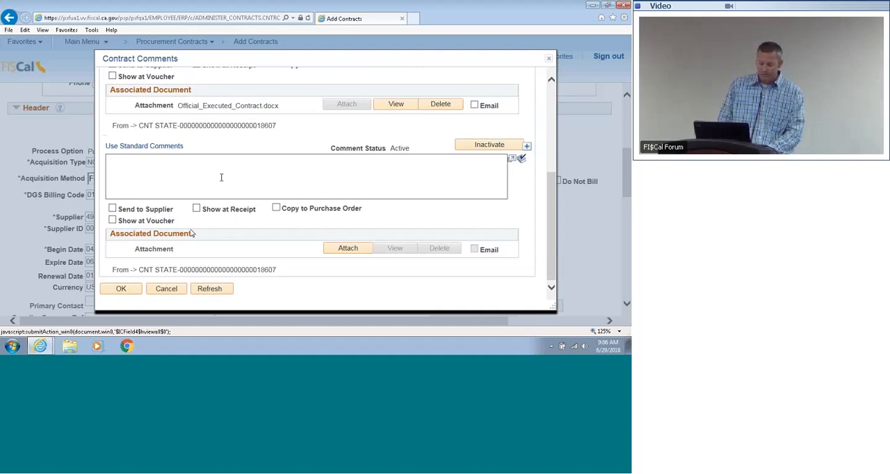
{"action": "left_click", "coordinate": [121, 290]}
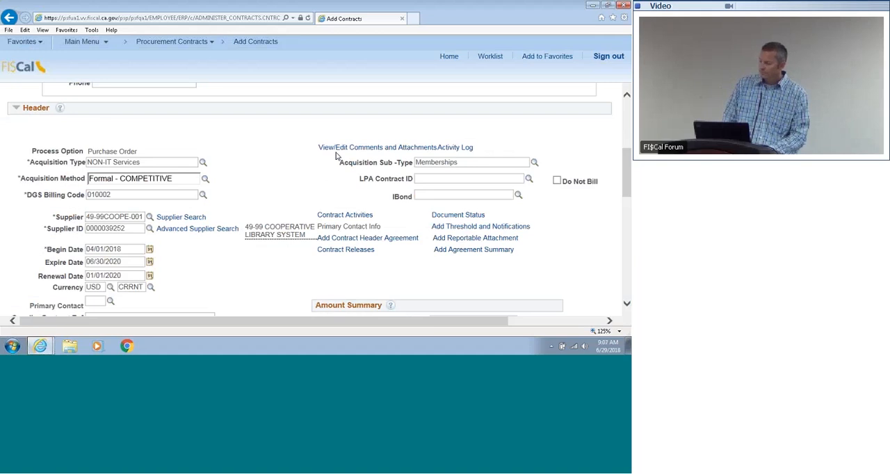
Step: Reopen the contract's header comments to check the saved comment and attachment, then close them without changes
{"action": "left_click", "coordinate": [364, 153]}
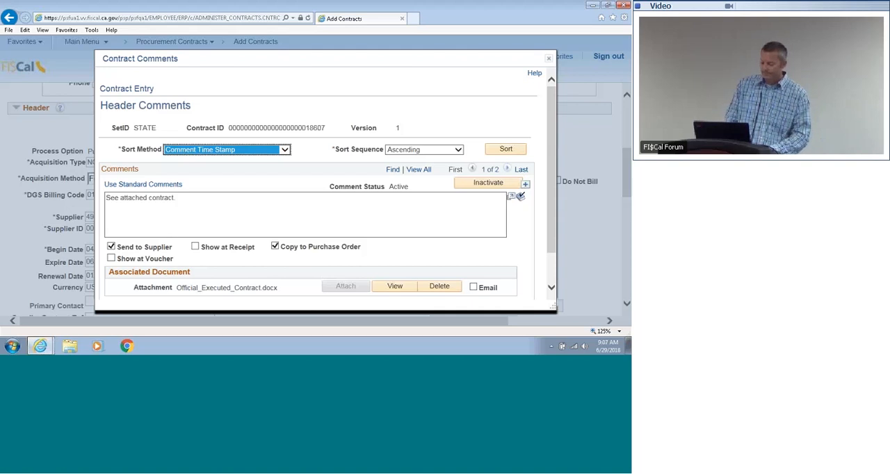
{"action": "left_click_drag", "start_coordinate": [550, 191], "coordinate": [546, 230]}
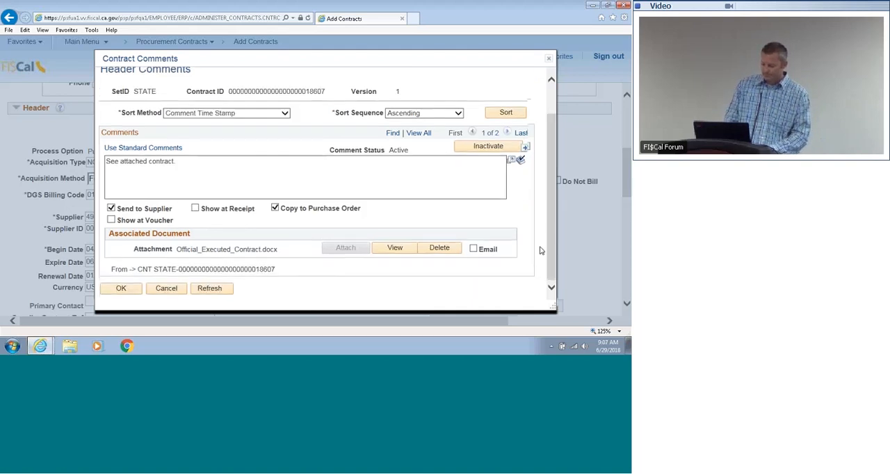
{"action": "left_click", "coordinate": [175, 290]}
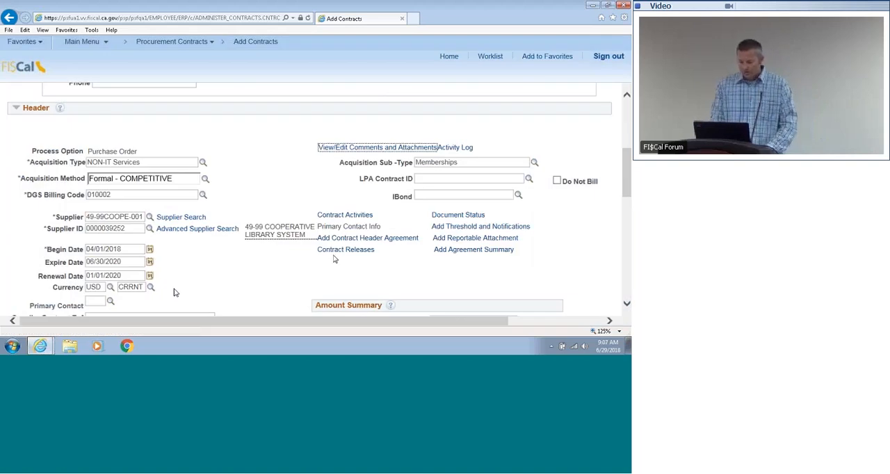
Step: Open the contract's thresholds and notifications, expand the date notification settings and set the first notification assignment's type to Renewal
{"action": "left_click", "coordinate": [443, 229]}
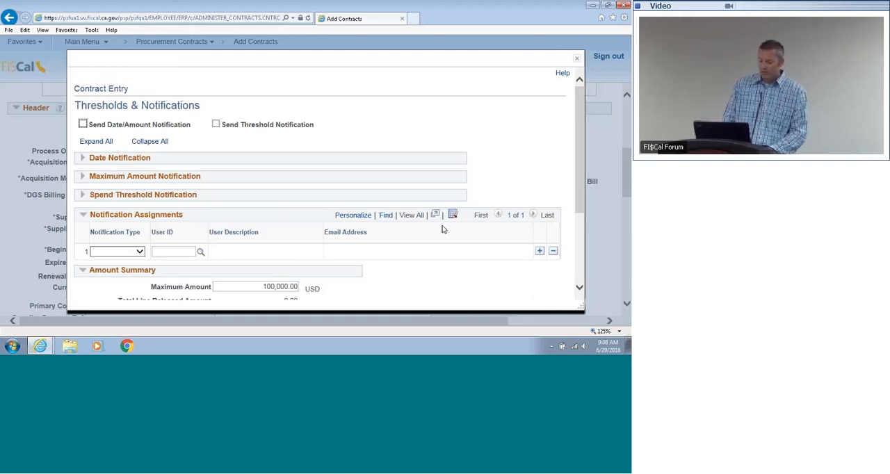
{"action": "left_click", "coordinate": [83, 159]}
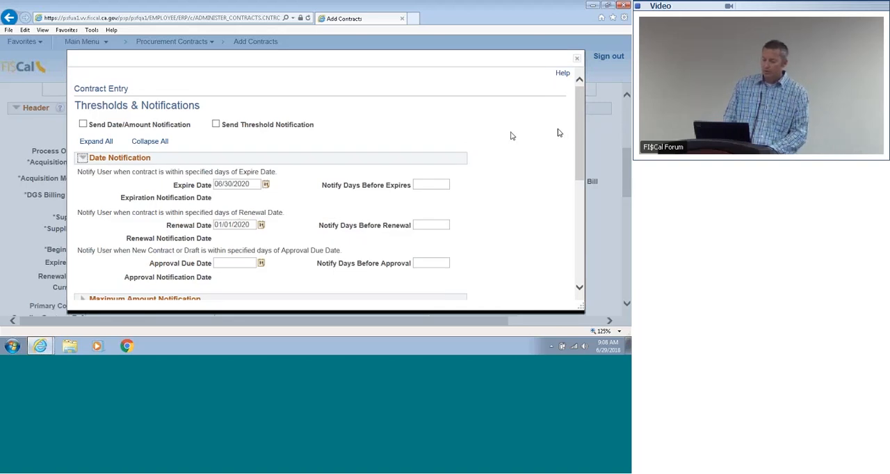
{"action": "scroll", "coordinate": [578, 153], "scroll_direction": "down", "scroll_amount": 2}
{"action": "left_click_drag", "start_coordinate": [578, 150], "coordinate": [573, 206]}
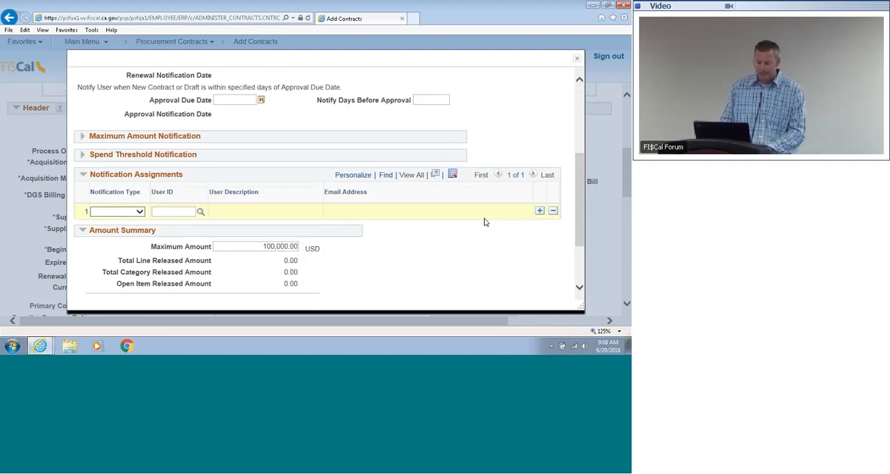
{"action": "left_click", "coordinate": [129, 211]}
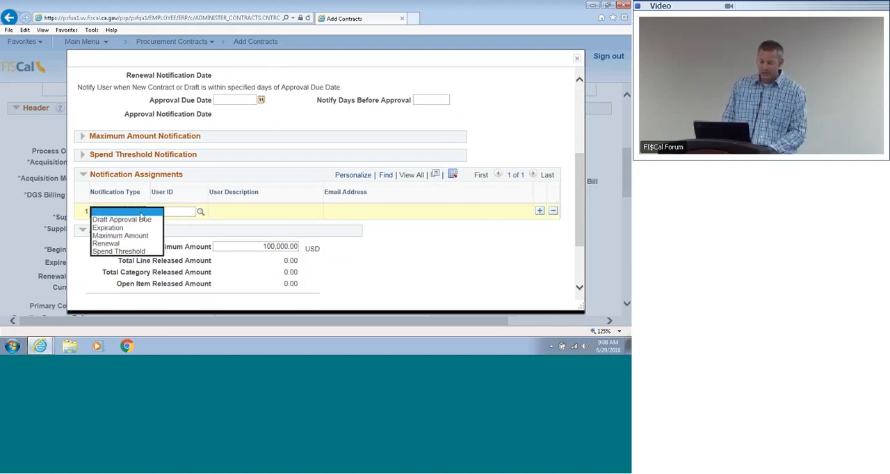
{"action": "left_click", "coordinate": [133, 243]}
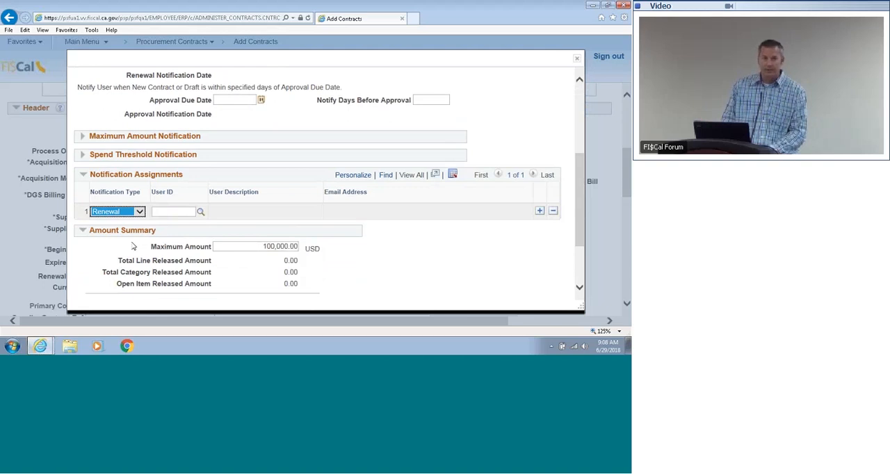
Step: Look up the buyer's user ID and assign it to the Renewal notification
{"action": "left_click", "coordinate": [201, 211]}
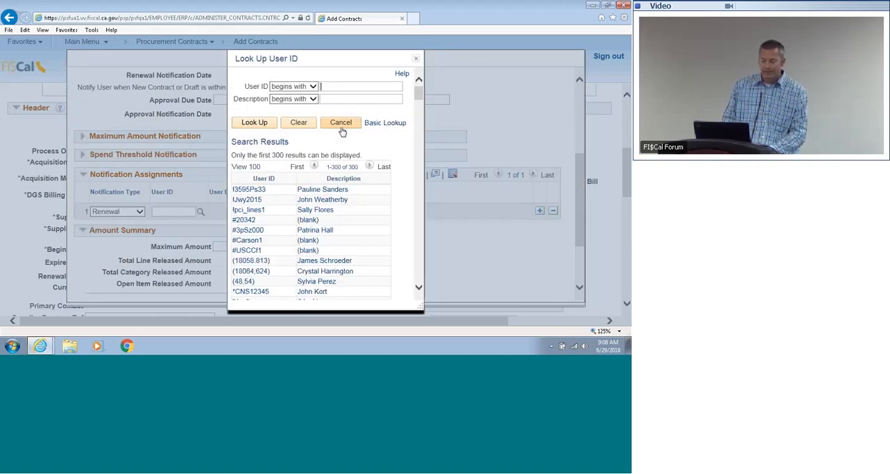
{"action": "left_click", "coordinate": [329, 85]}
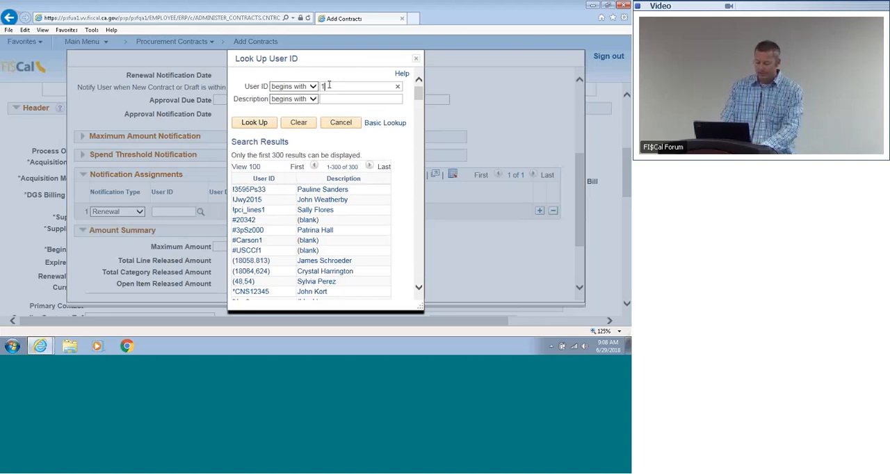
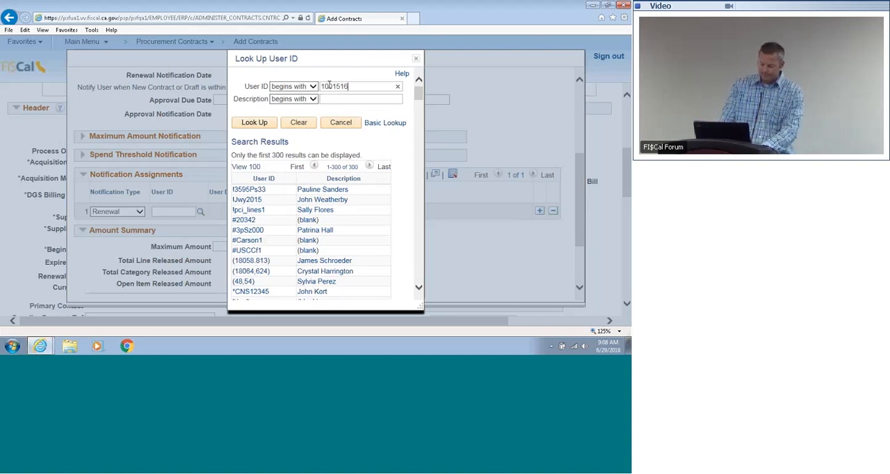
{"action": "left_click", "coordinate": [254, 123]}
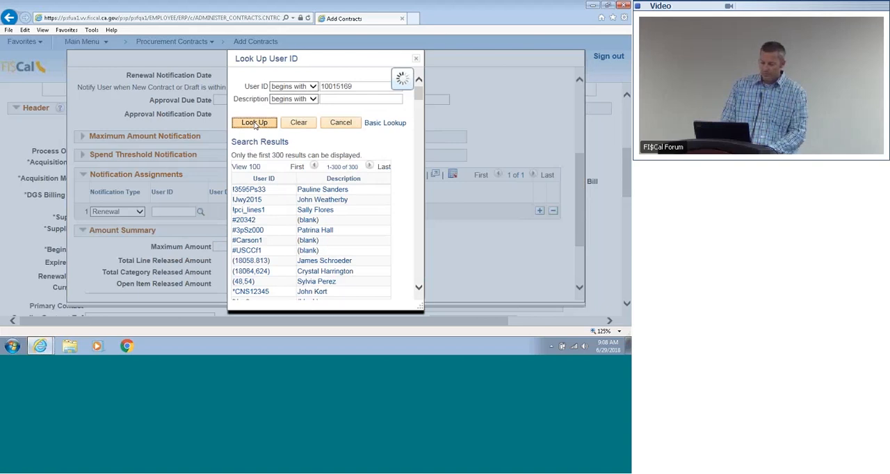
{"action": "left_click", "coordinate": [301, 211]}
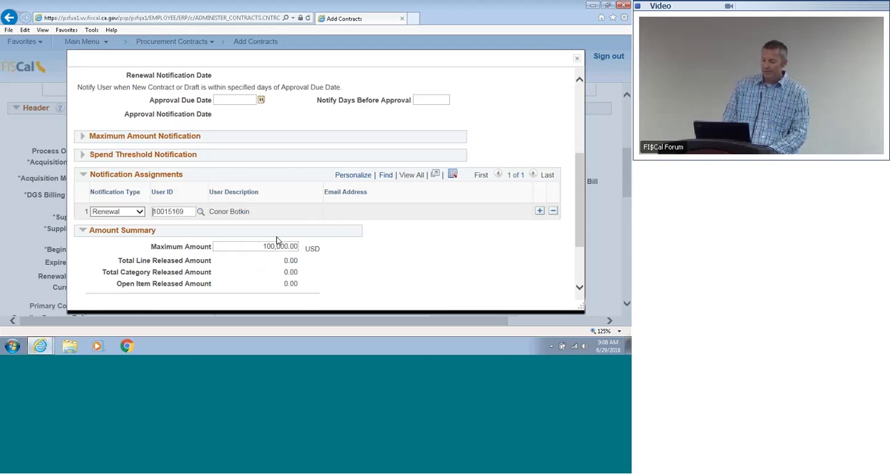
Step: Review the date and maximum amount notification settings, and accept the contract's thresholds and notifications
{"action": "left_click_drag", "start_coordinate": [579, 202], "coordinate": [583, 167]}
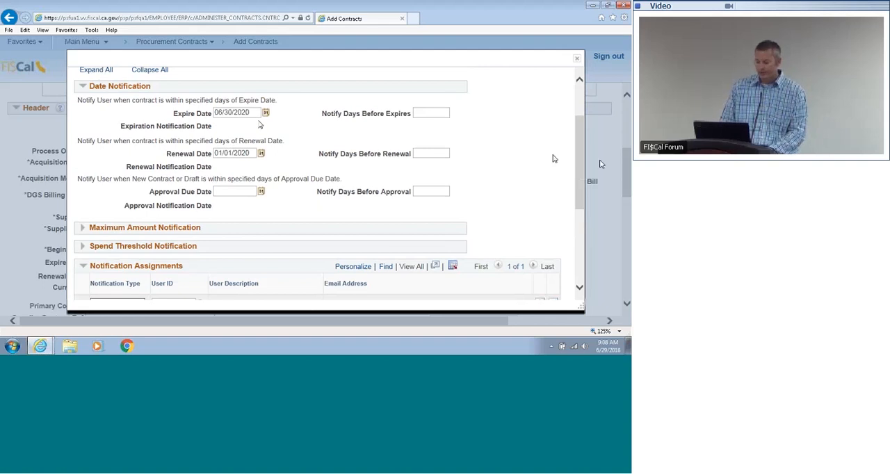
{"action": "left_click_drag", "start_coordinate": [578, 165], "coordinate": [579, 180]}
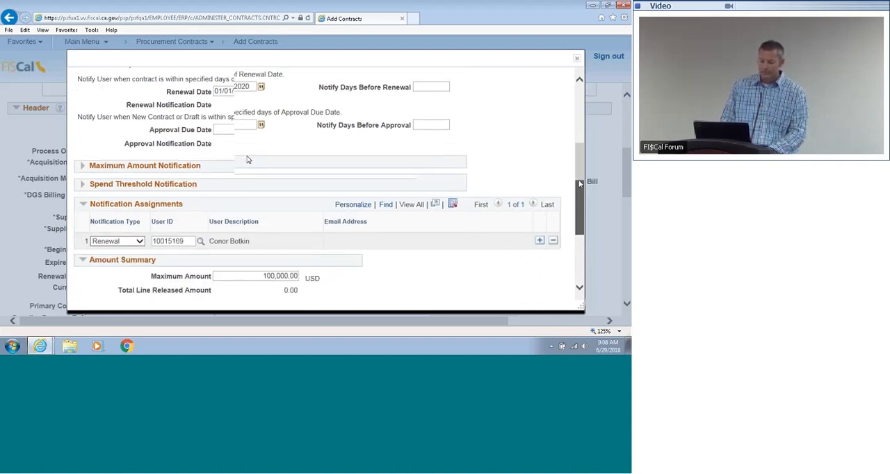
{"action": "left_click", "coordinate": [82, 161]}
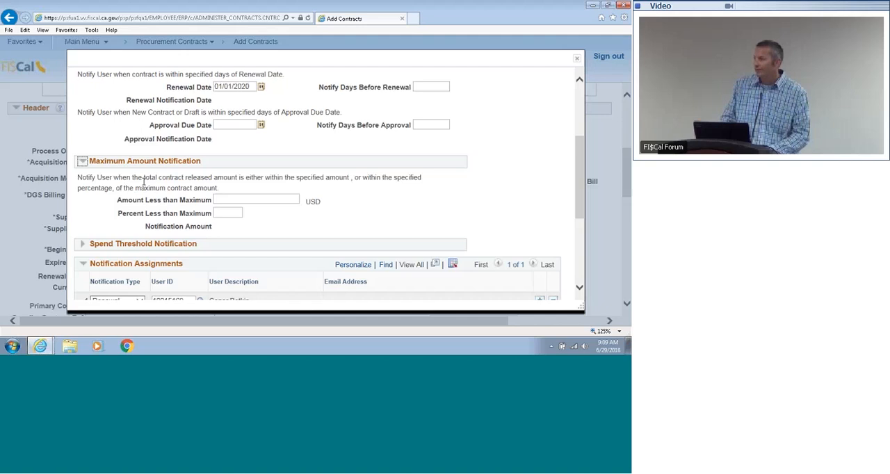
{"action": "left_click_drag", "start_coordinate": [144, 181], "coordinate": [321, 202]}
{"action": "left_click_drag", "start_coordinate": [580, 153], "coordinate": [577, 209]}
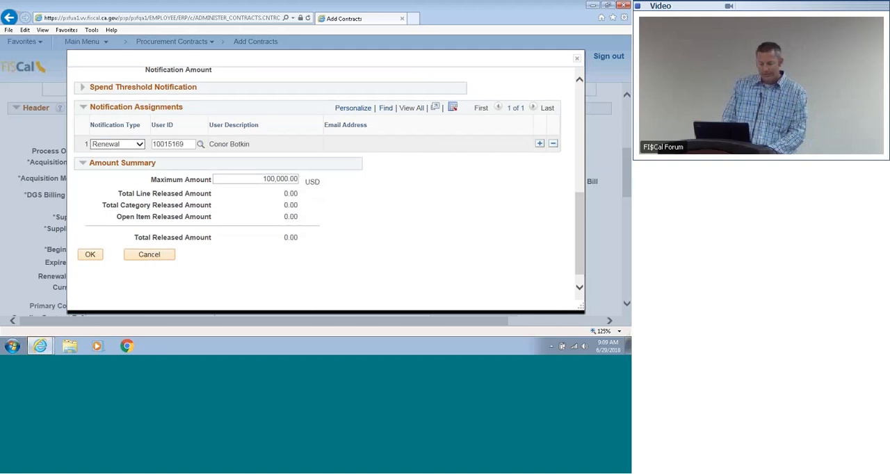
{"action": "left_click", "coordinate": [90, 255]}
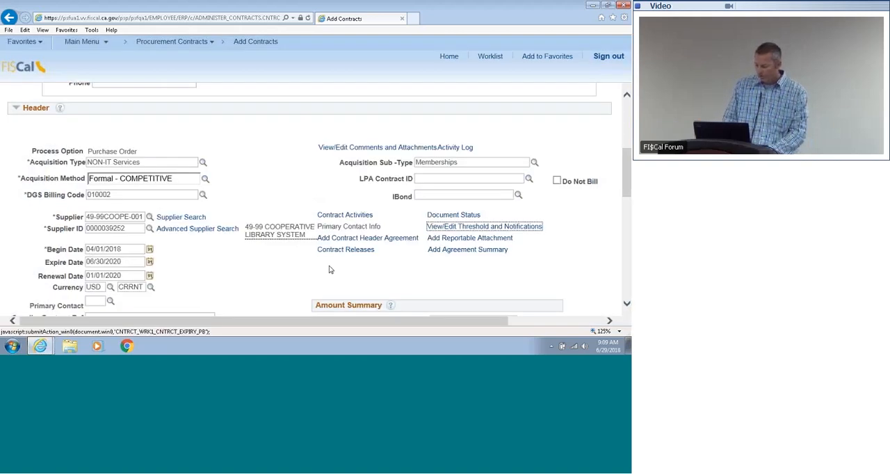
Step: Save the contract, review its header and submit it for approval
{"action": "left_click_drag", "start_coordinate": [626, 173], "coordinate": [626, 270]}
{"action": "left_click", "coordinate": [28, 299]}
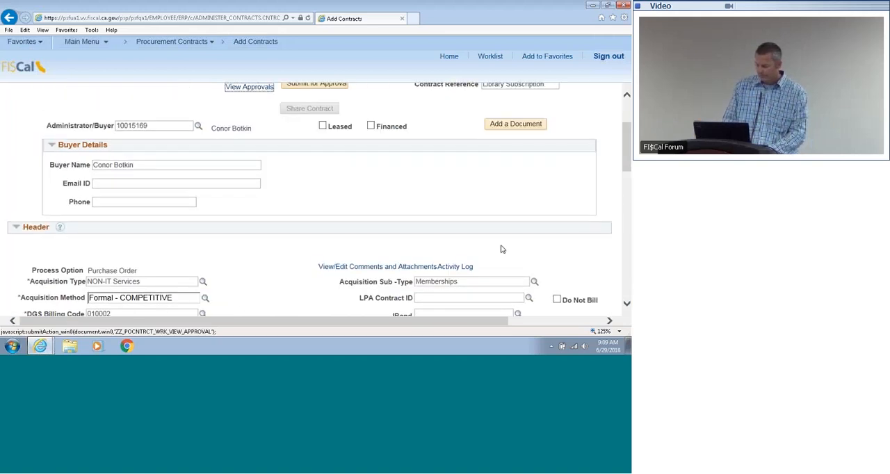
{"action": "left_click_drag", "start_coordinate": [627, 132], "coordinate": [626, 192]}
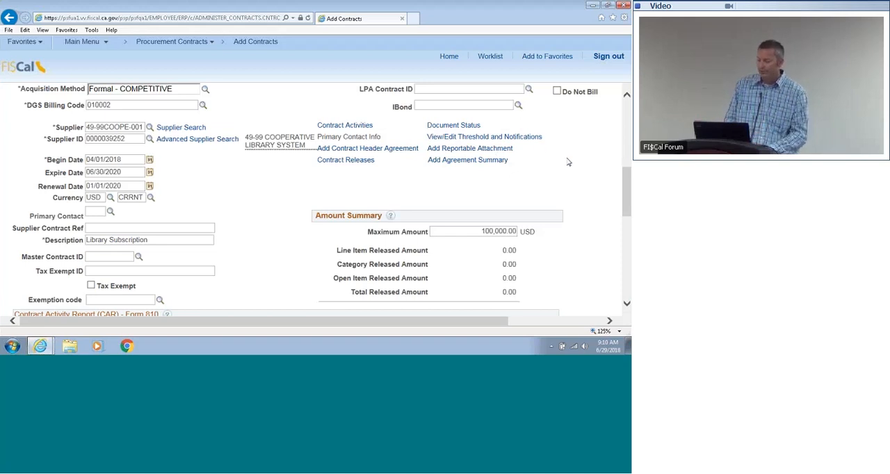
{"action": "left_click_drag", "start_coordinate": [624, 200], "coordinate": [627, 154]}
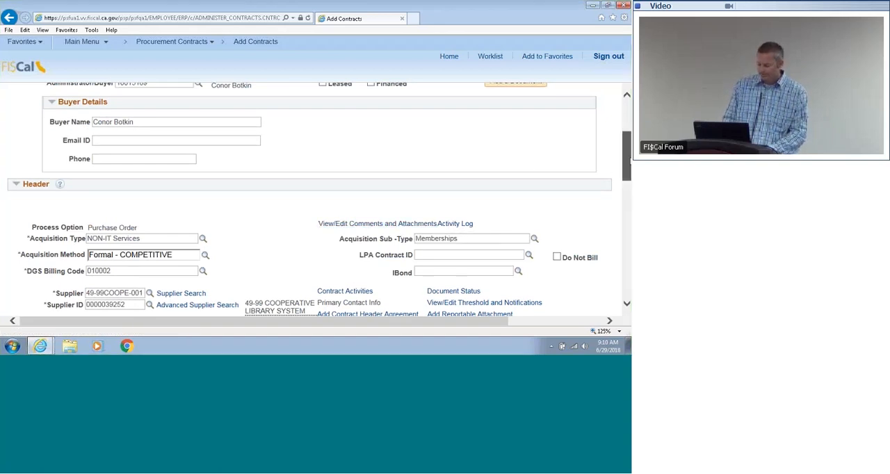
{"action": "left_click_drag", "start_coordinate": [626, 157], "coordinate": [624, 128]}
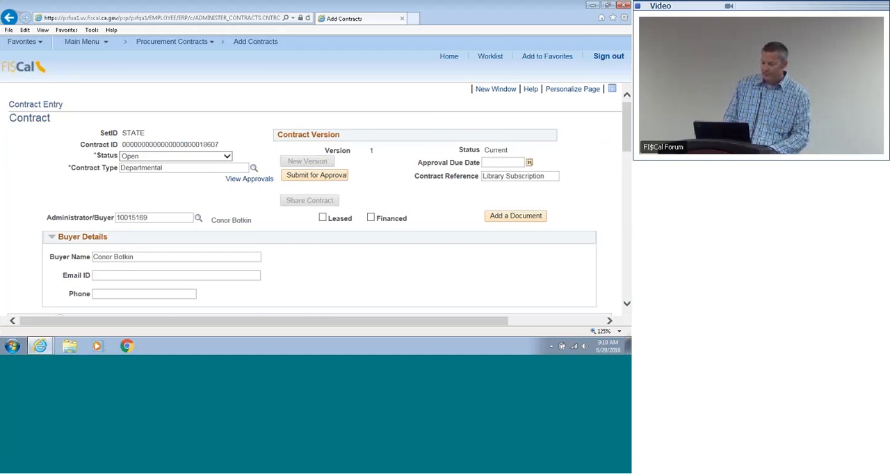
{"action": "left_click", "coordinate": [343, 178]}
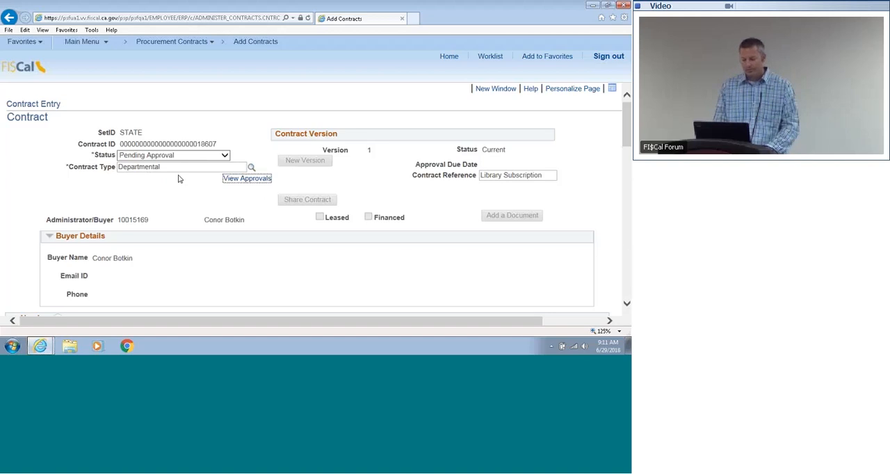
Step: Open the contract's approval page and examine its header details, line details and approver routing
{"action": "left_click", "coordinate": [247, 180]}
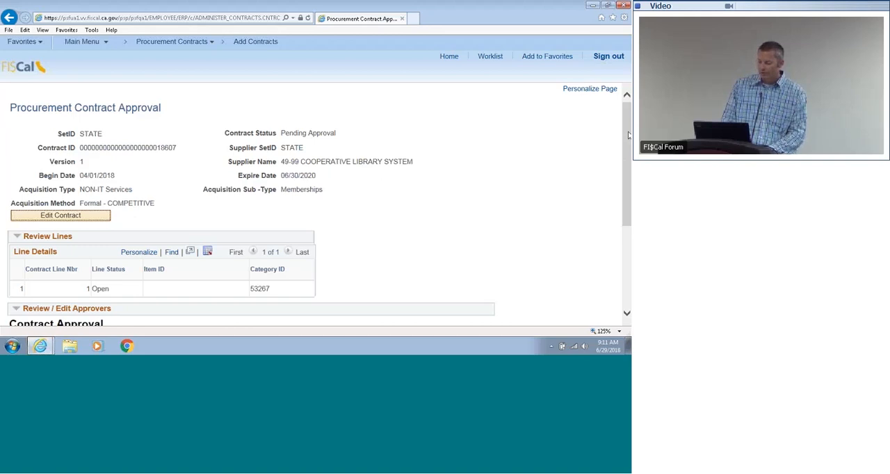
{"action": "left_click_drag", "start_coordinate": [626, 143], "coordinate": [619, 219]}
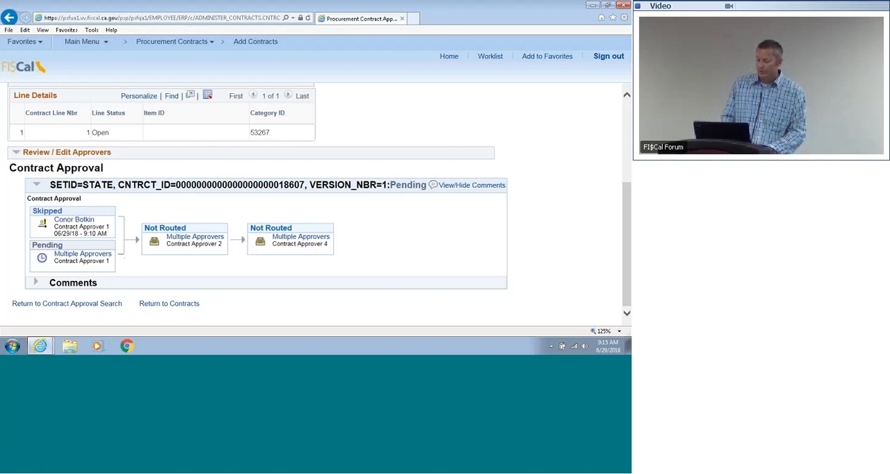
{"action": "scroll", "coordinate": [267, 106], "scroll_direction": "up", "scroll_amount": 3}
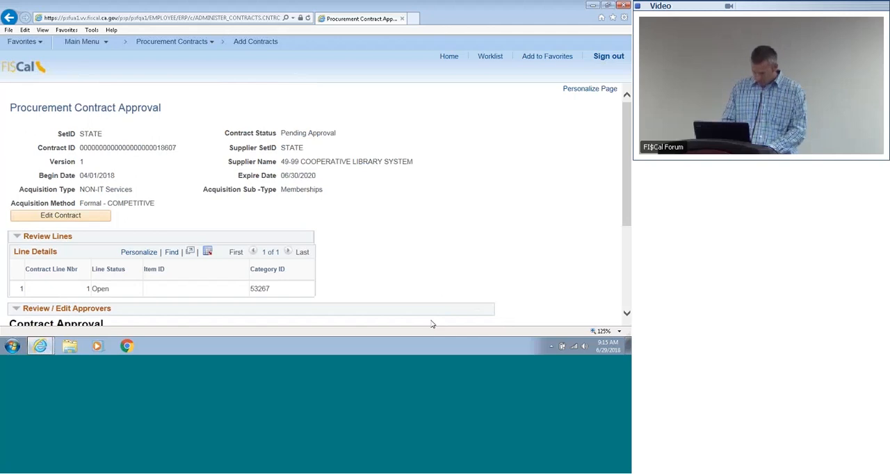
{"action": "mouse_move", "coordinate": [626, 197]}
{"action": "left_mouse_down"}
{"action": "mouse_move", "coordinate": [626, 207]}
{"action": "mouse_move", "coordinate": [627, 196]}
{"action": "left_mouse_up"}
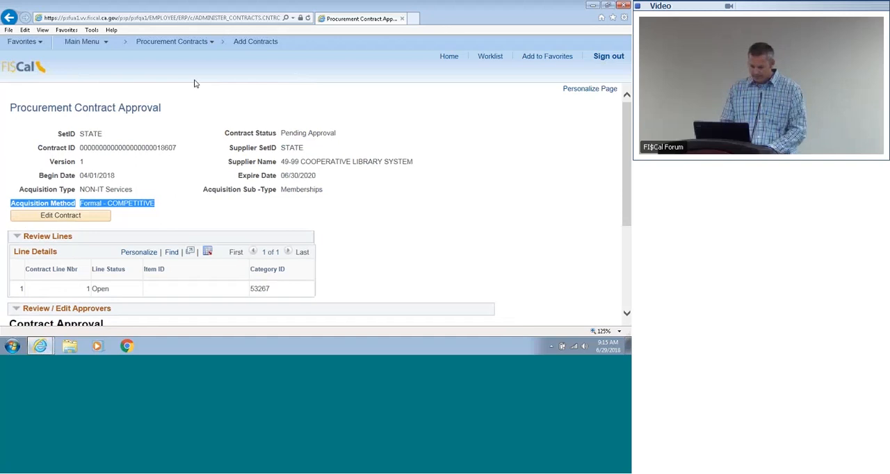
Step: Open the Monitor Approvals page under the Enterprise Components approvals
{"action": "left_click", "coordinate": [77, 42]}
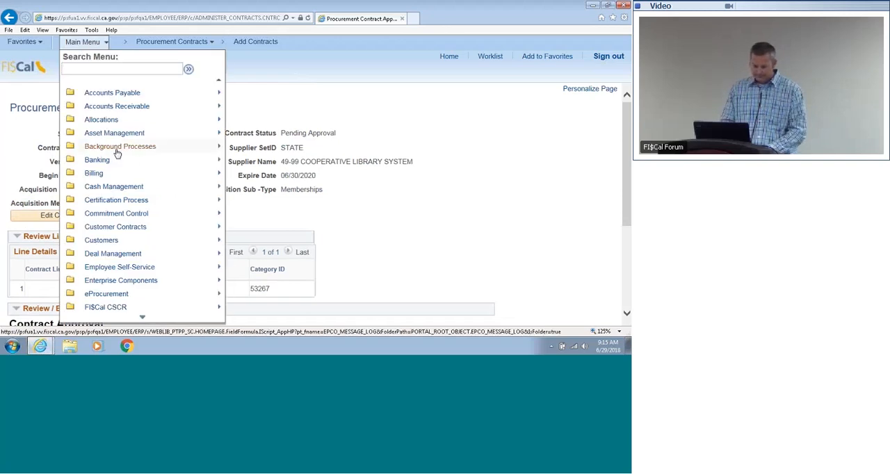
{"action": "mouse_move", "coordinate": [149, 282]}
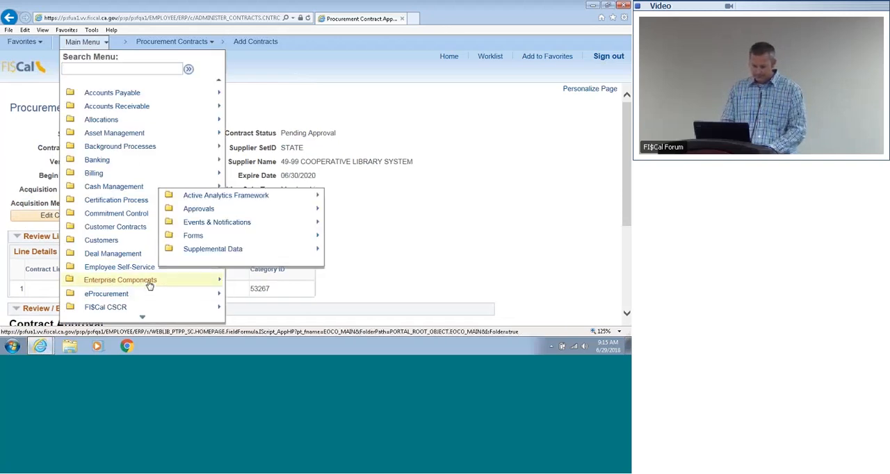
{"action": "mouse_move", "coordinate": [245, 209]}
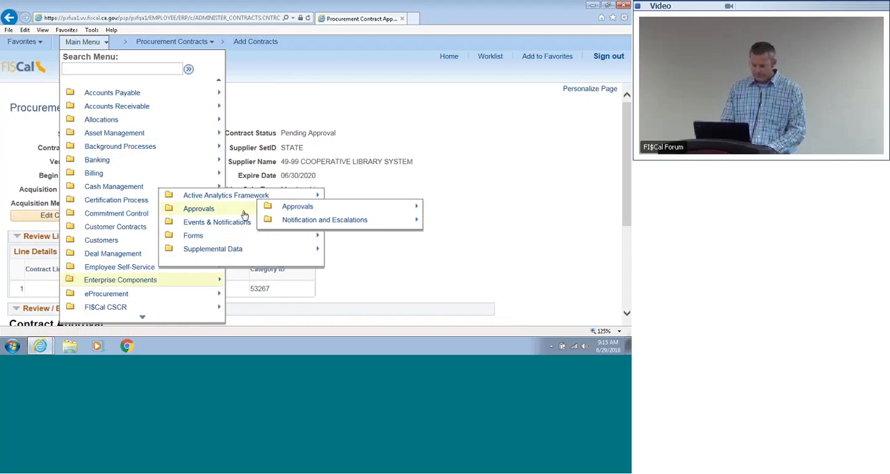
{"action": "mouse_move", "coordinate": [276, 208]}
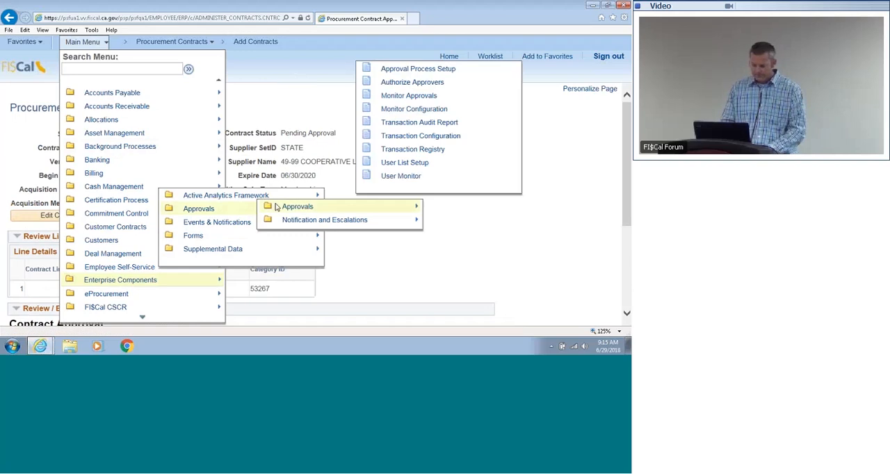
{"action": "left_click", "coordinate": [414, 96]}
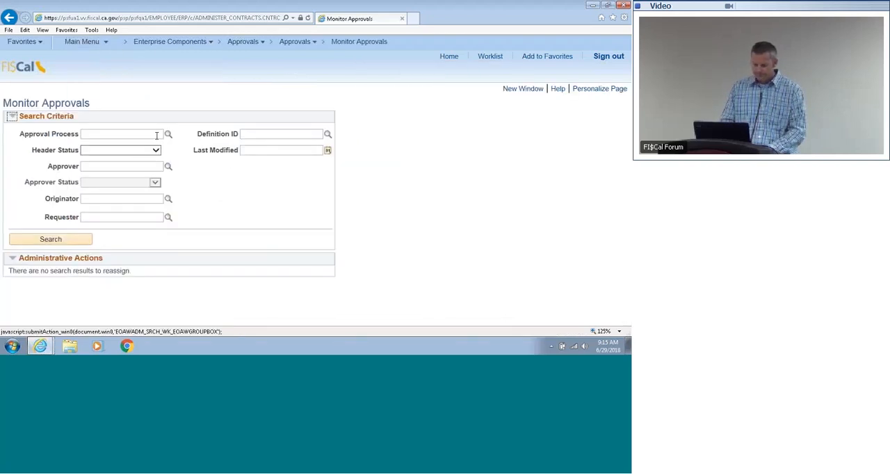
Step: Search for Pending approvals in process ZZ_CNTRCT_APPRVL by the approver's user ID, with last modified date 06/29/2018
{"action": "left_click", "coordinate": [168, 134]}
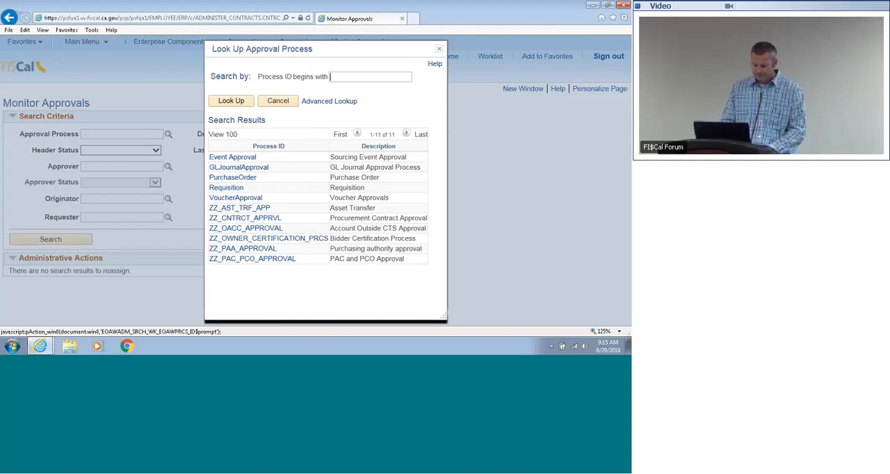
{"action": "left_click", "coordinate": [233, 219]}
{"action": "left_click", "coordinate": [153, 150]}
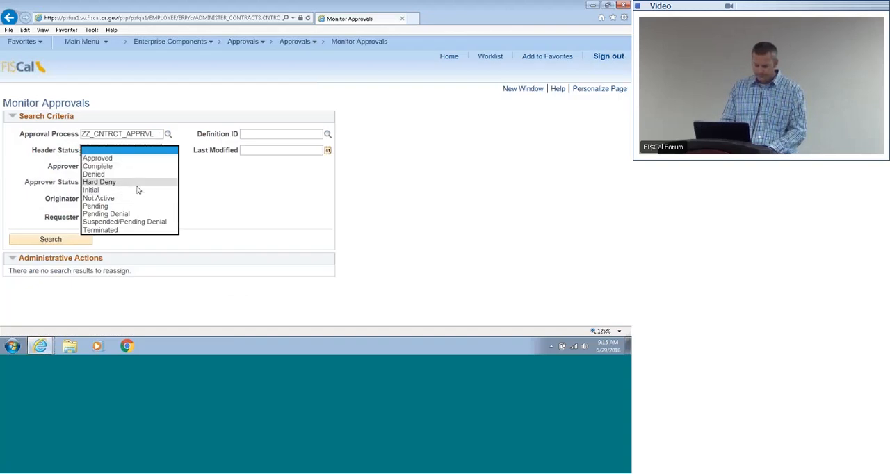
{"action": "left_click", "coordinate": [135, 206]}
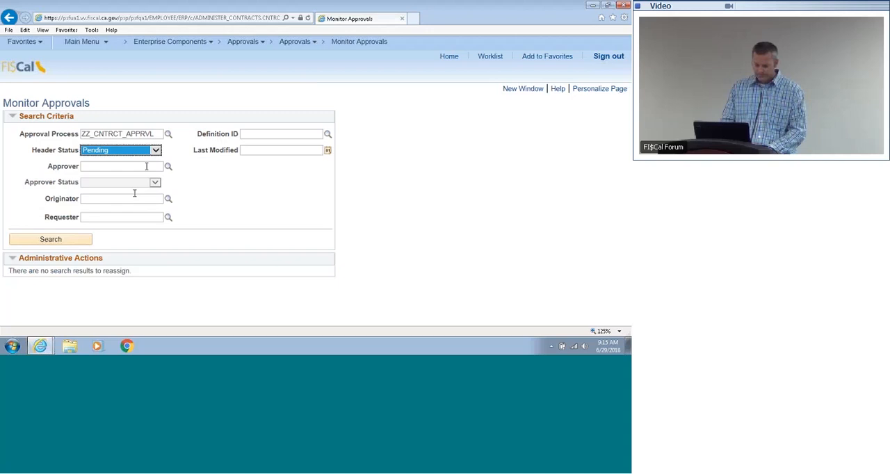
{"action": "left_click", "coordinate": [155, 165]}
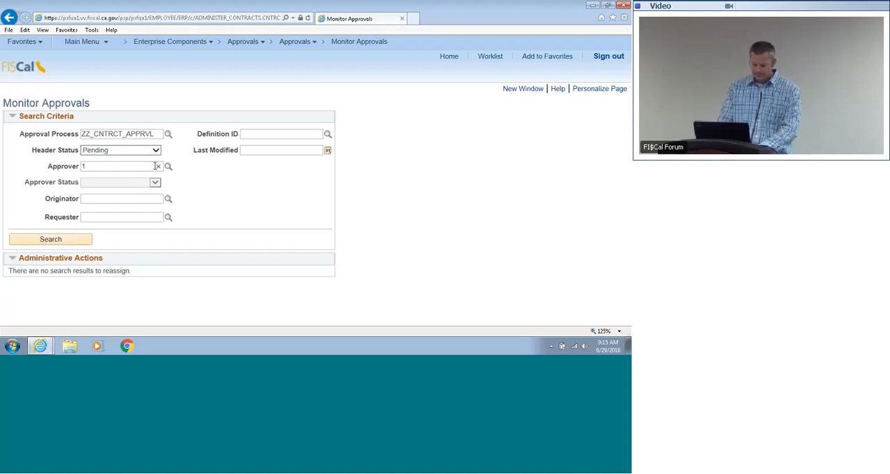
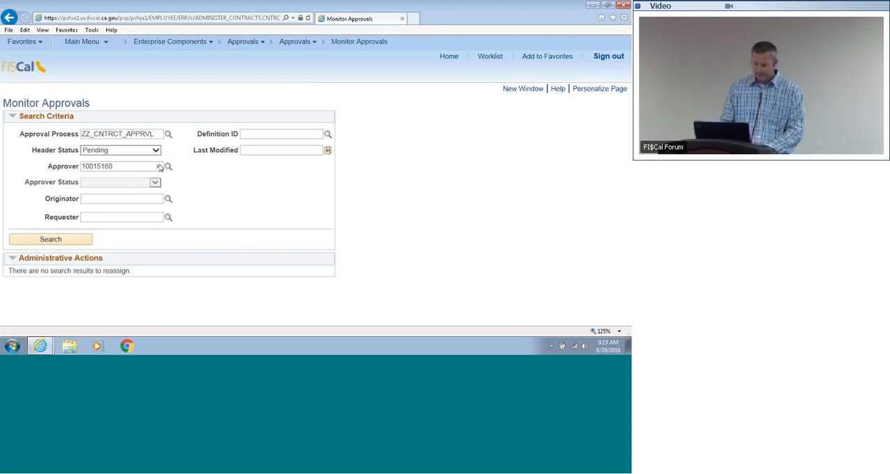
{"action": "left_click", "coordinate": [252, 149]}
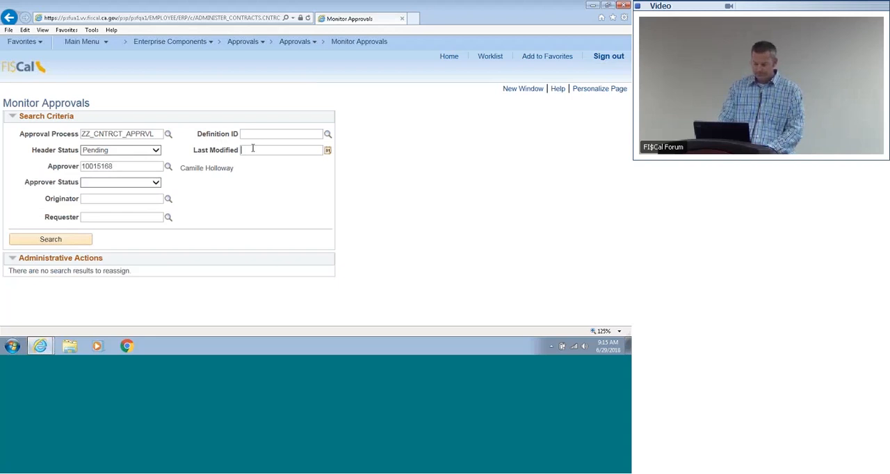
{"action": "left_click", "coordinate": [83, 241]}
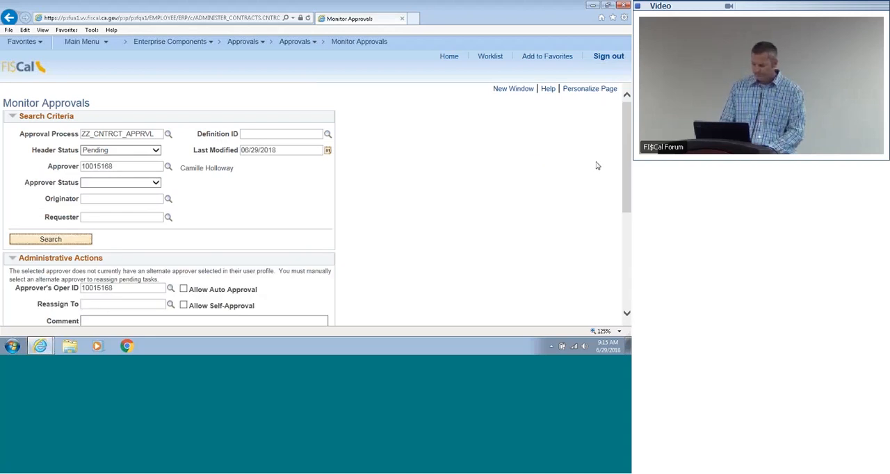
Step: Open the submitted contract's approval record from the search results
{"action": "scroll", "coordinate": [629, 185], "scroll_direction": "down", "scroll_amount": 2}
{"action": "left_click_drag", "start_coordinate": [629, 185], "coordinate": [624, 277]}
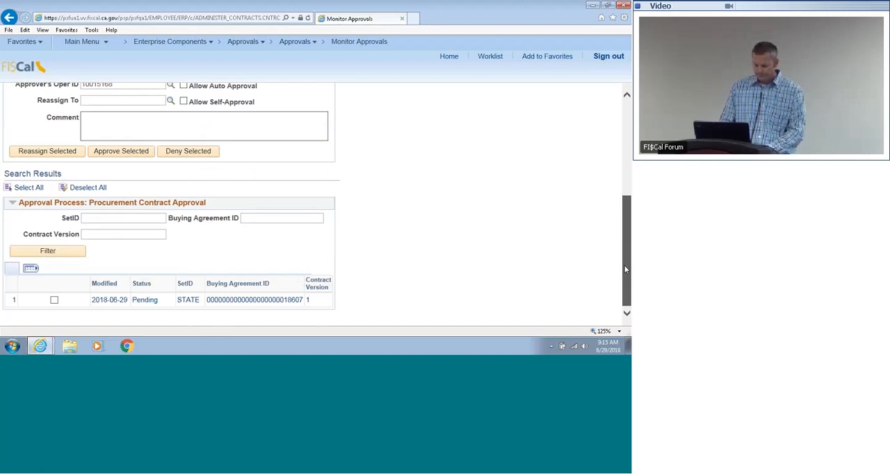
{"action": "left_click", "coordinate": [270, 303]}
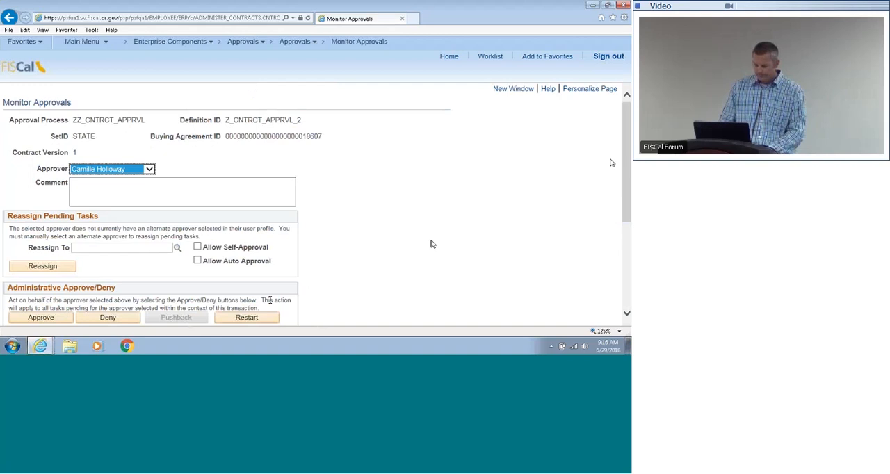
Step: Approve the contract administratively on behalf of an approver at each approval level until the routing is complete
{"action": "left_click", "coordinate": [41, 318]}
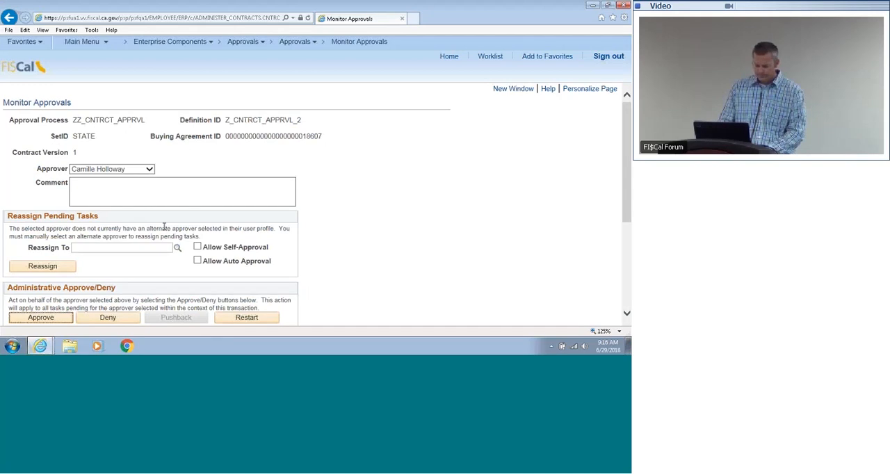
{"action": "left_click", "coordinate": [149, 170]}
{"action": "left_click", "coordinate": [139, 195]}
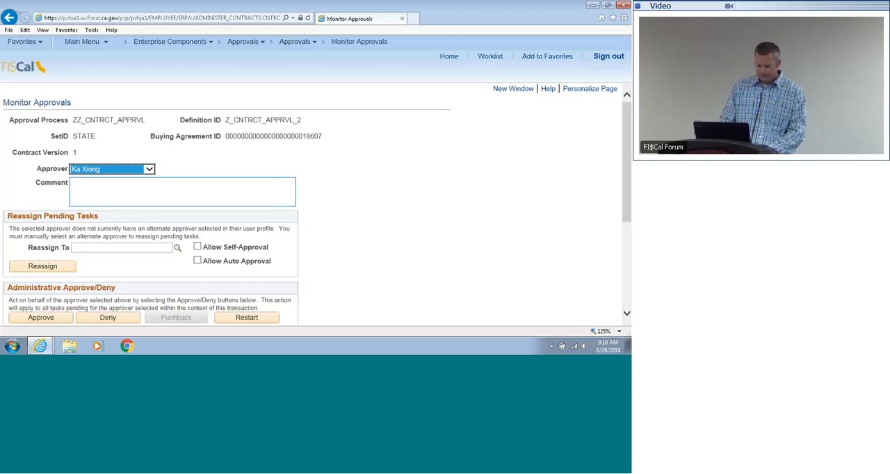
{"action": "left_click", "coordinate": [49, 320]}
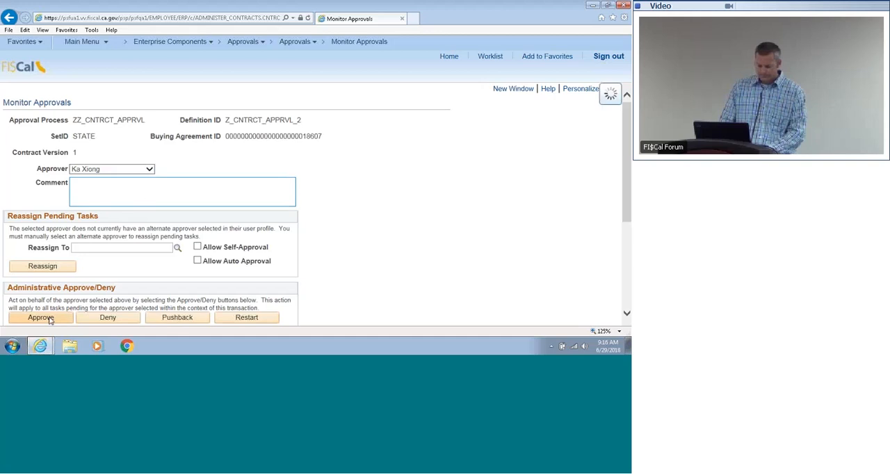
{"action": "left_click", "coordinate": [151, 171]}
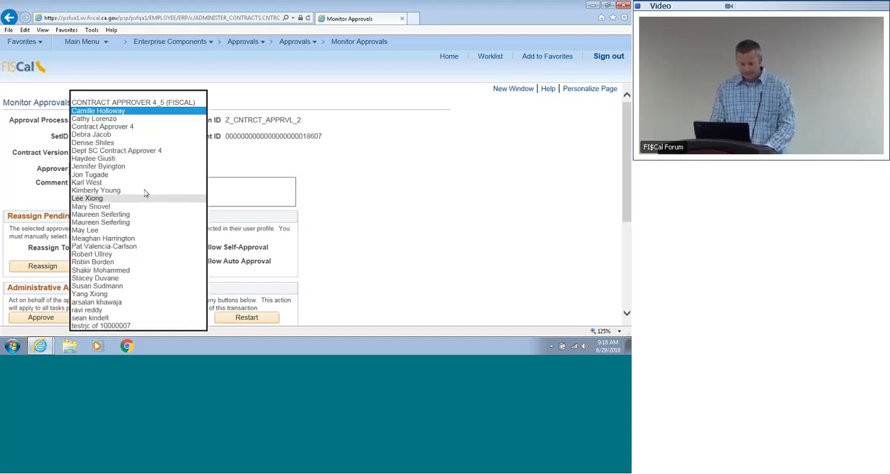
{"action": "left_click", "coordinate": [137, 249]}
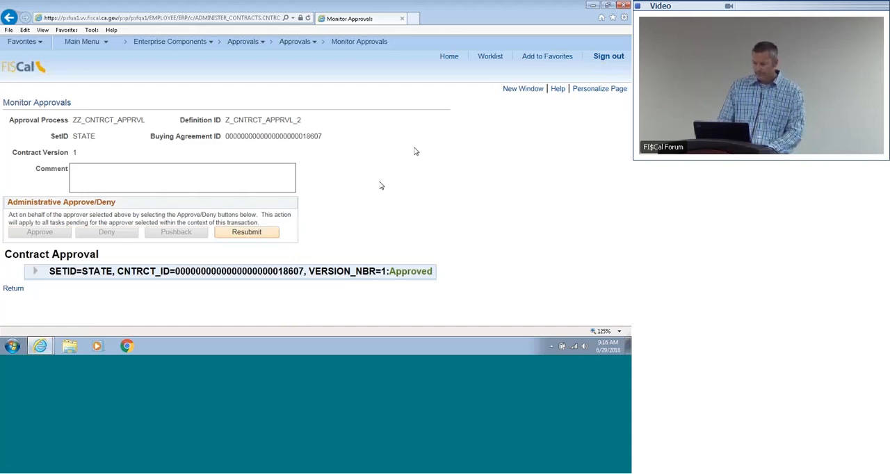
Step: Open the LPA/Department Contract Search page under Procurement Contracts
{"action": "left_click", "coordinate": [89, 42]}
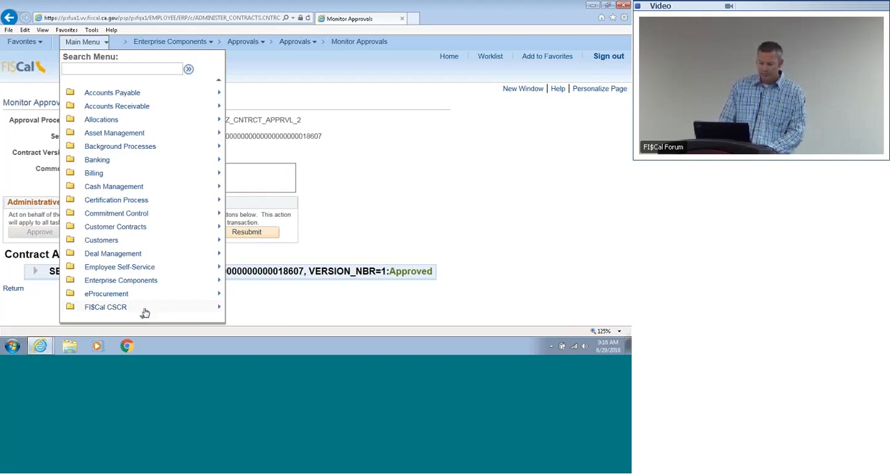
{"action": "mouse_move", "coordinate": [143, 321]}
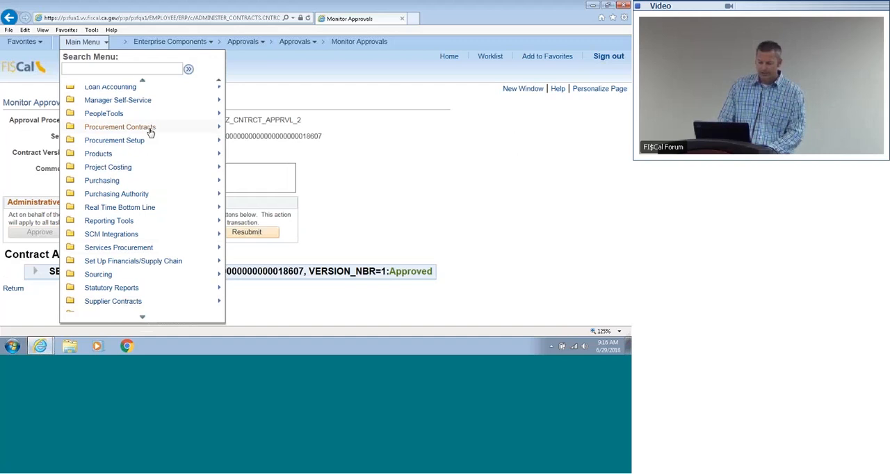
{"action": "mouse_move", "coordinate": [150, 133]}
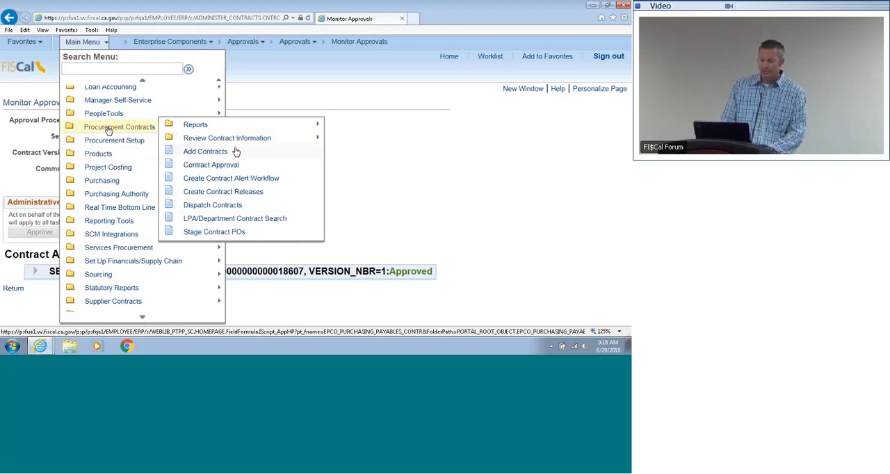
{"action": "left_click", "coordinate": [234, 220]}
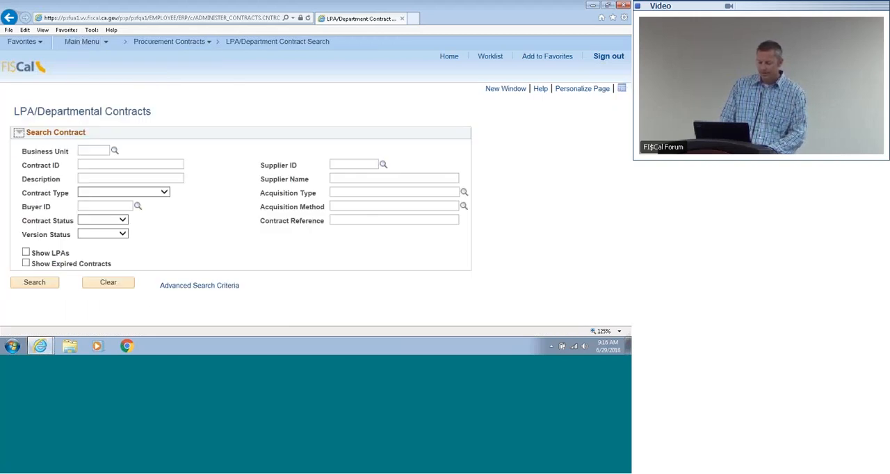
Step: Search the departmental contracts for business unit 8880 and the newly approved contract's ID
{"action": "left_click", "coordinate": [96, 150]}
{"action": "type", "text": "8880"}
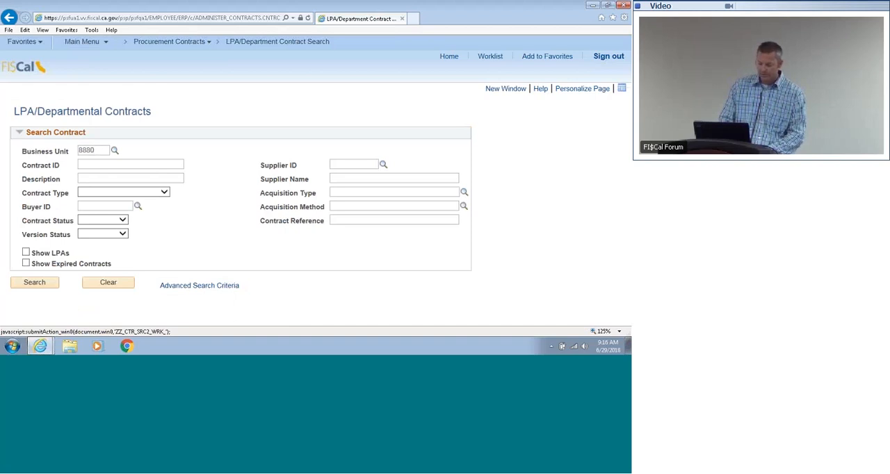
{"action": "left_click", "coordinate": [98, 164]}
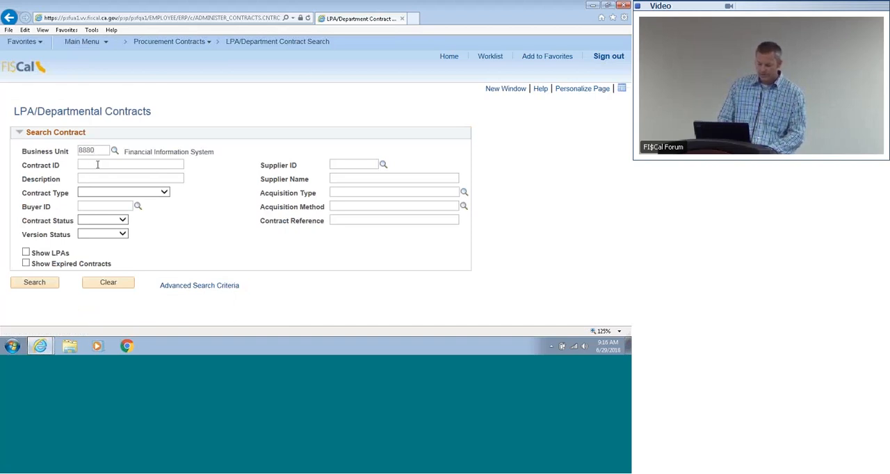
{"action": "type", "text": "18"}
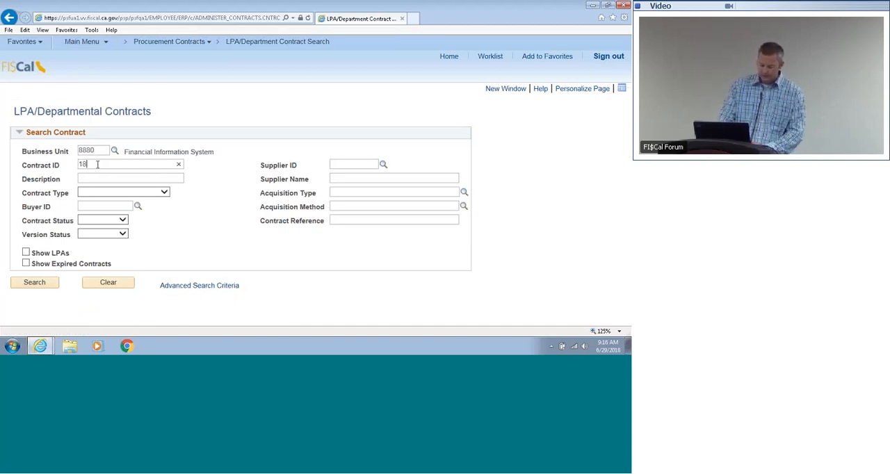
{"action": "type", "text": "60"}
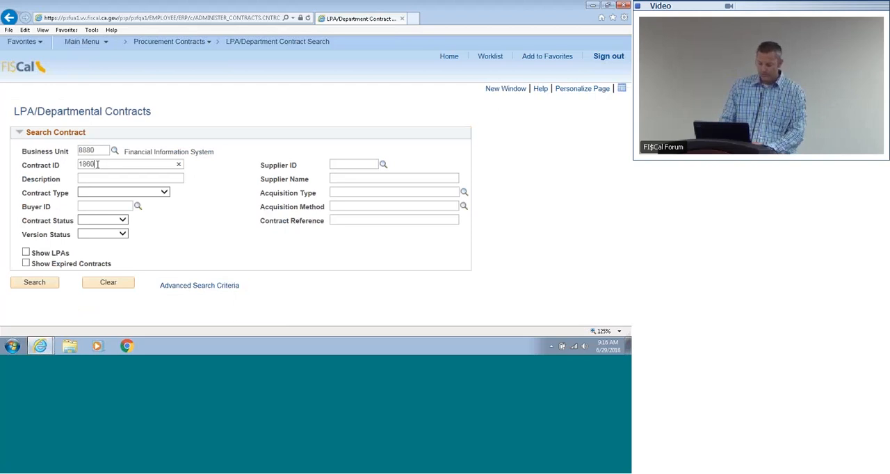
{"action": "type", "text": "7"}
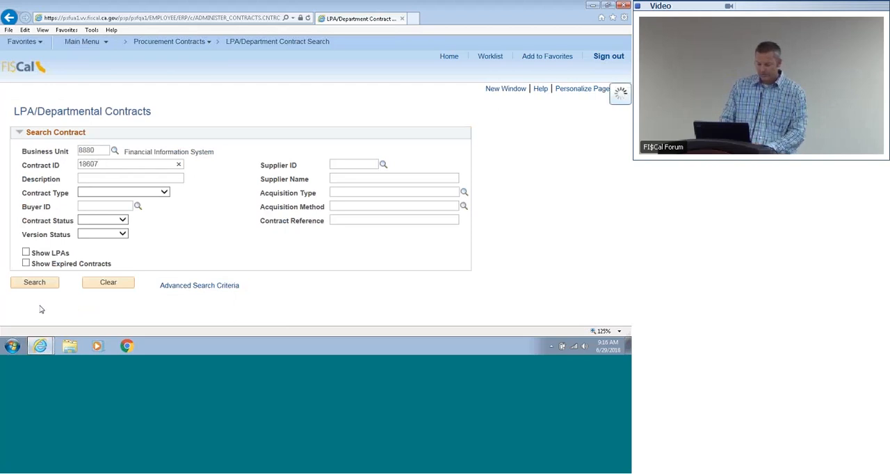
{"action": "left_click", "coordinate": [35, 282]}
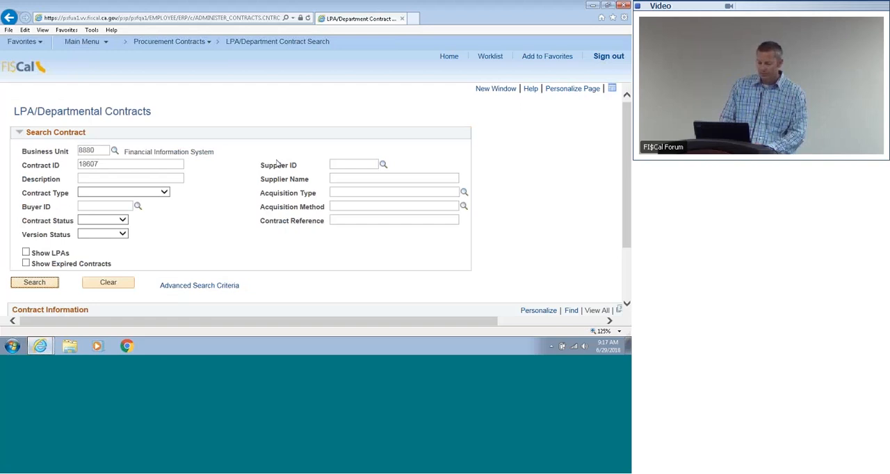
Step: Examine the contract's search result, open it in view mode and review its header and amount summary
{"action": "scroll", "coordinate": [415, 311], "scroll_direction": "down", "scroll_amount": 1}
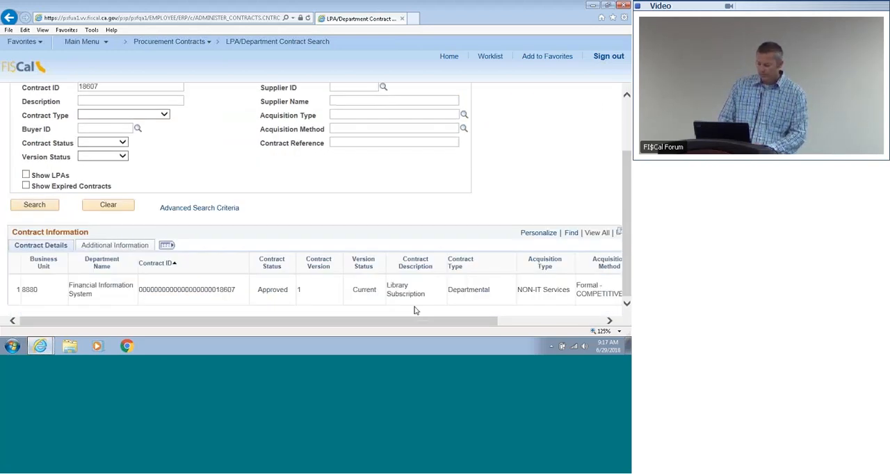
{"action": "left_click_drag", "start_coordinate": [415, 321], "coordinate": [526, 327]}
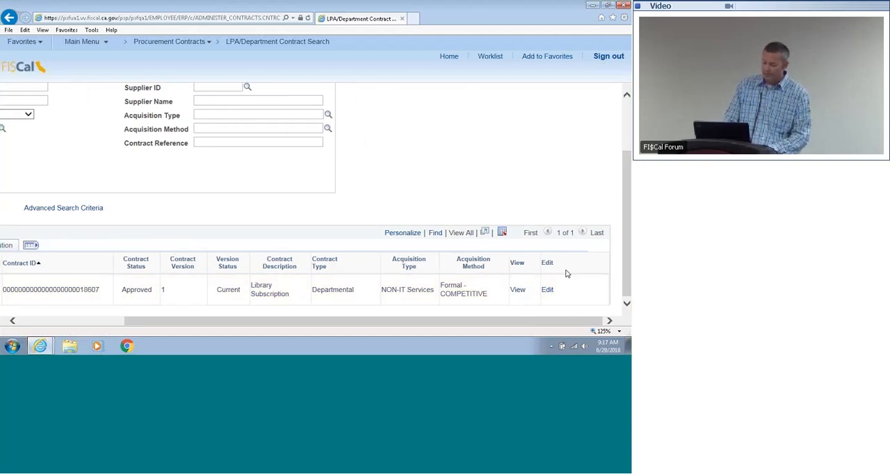
{"action": "left_click", "coordinate": [518, 291]}
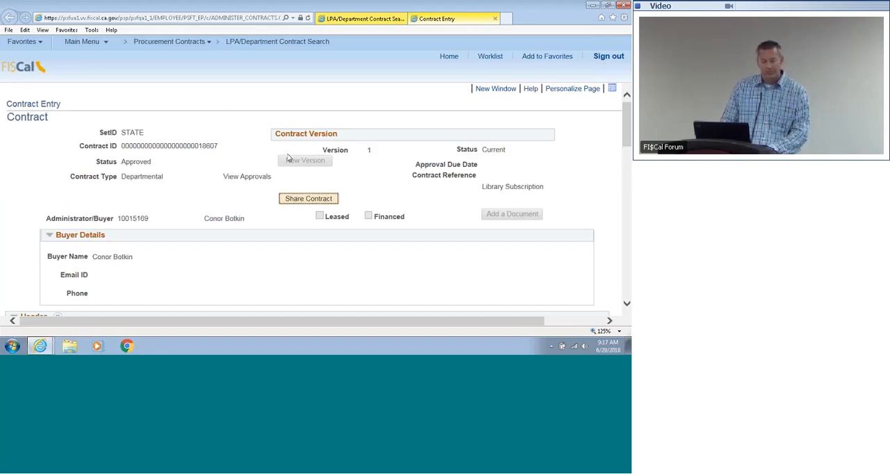
{"action": "left_click_drag", "start_coordinate": [627, 128], "coordinate": [622, 200]}
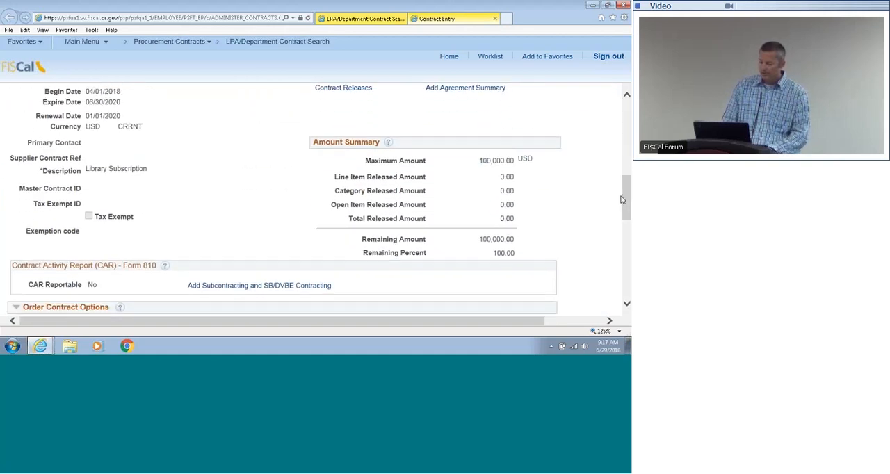
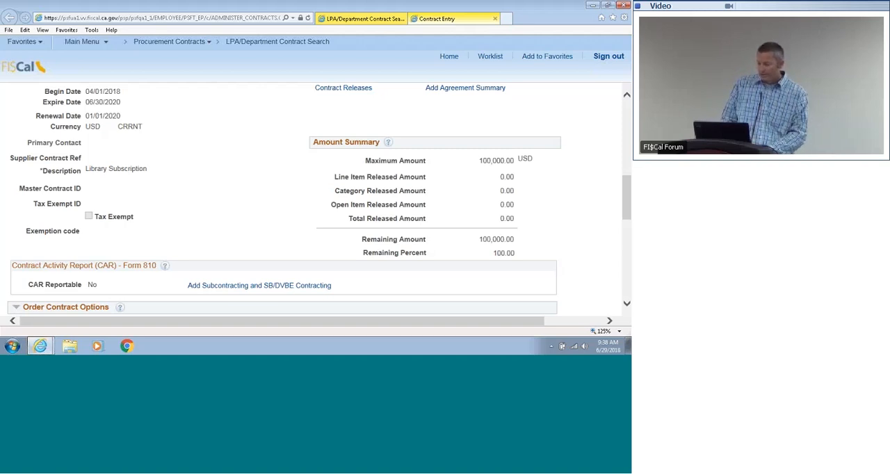
Step: Open a new browser window from the contract and go to the Add/Update POs page under Purchasing, Purchase Orders
{"action": "scroll", "coordinate": [514, 125], "scroll_direction": "up", "scroll_amount": 6}
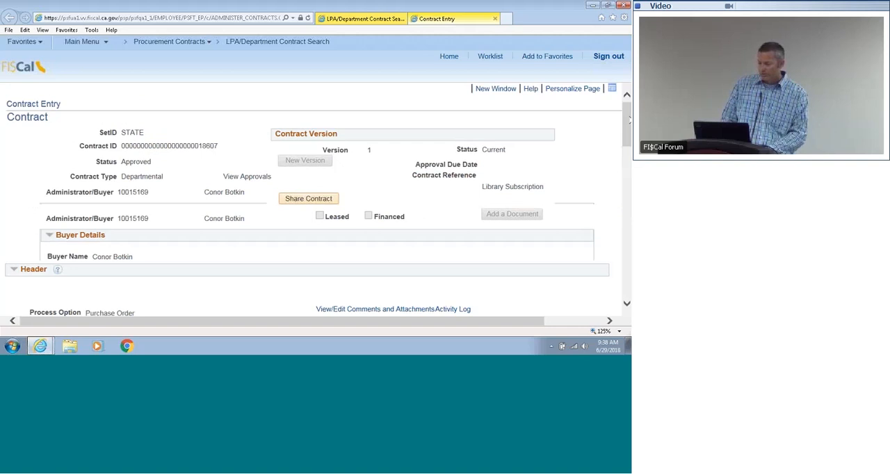
{"action": "left_click", "coordinate": [506, 89]}
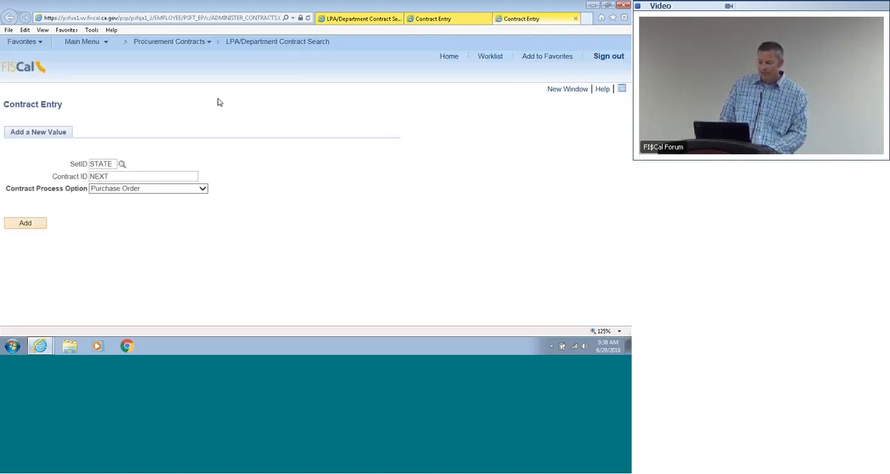
{"action": "left_click", "coordinate": [91, 45]}
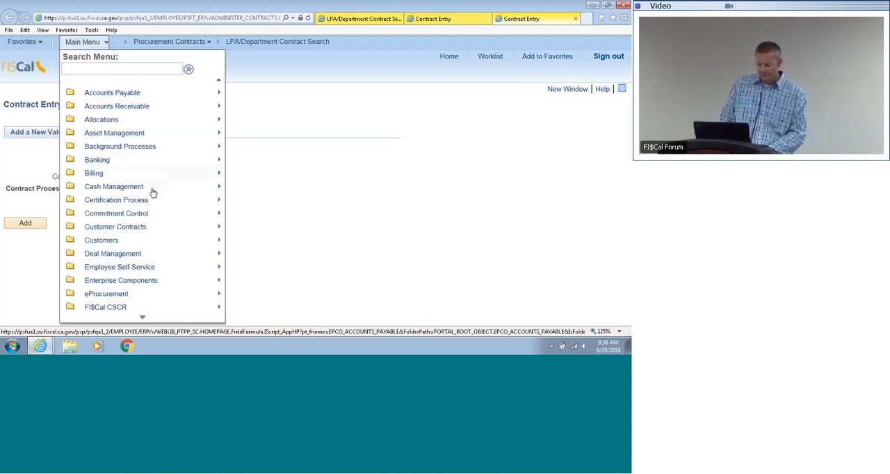
{"action": "mouse_move", "coordinate": [141, 319]}
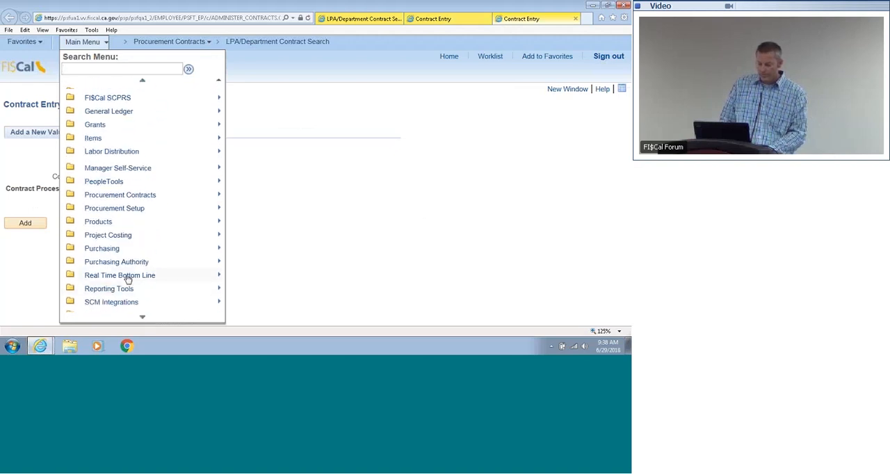
{"action": "mouse_move", "coordinate": [116, 255]}
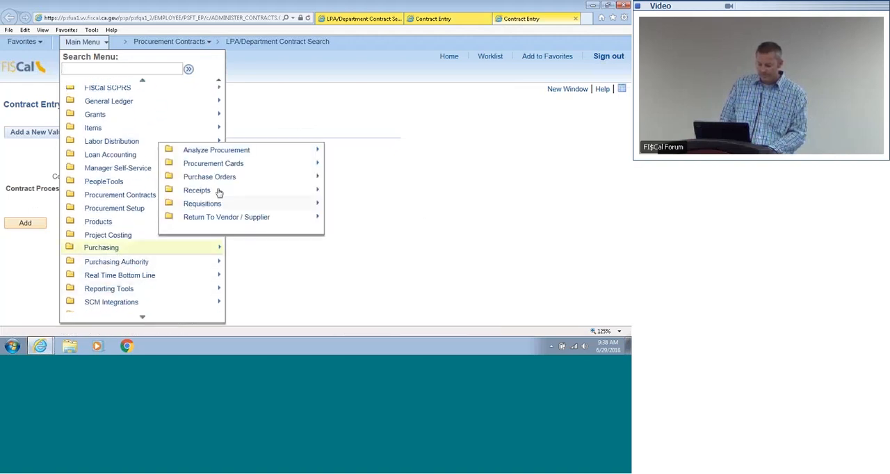
{"action": "mouse_move", "coordinate": [223, 181]}
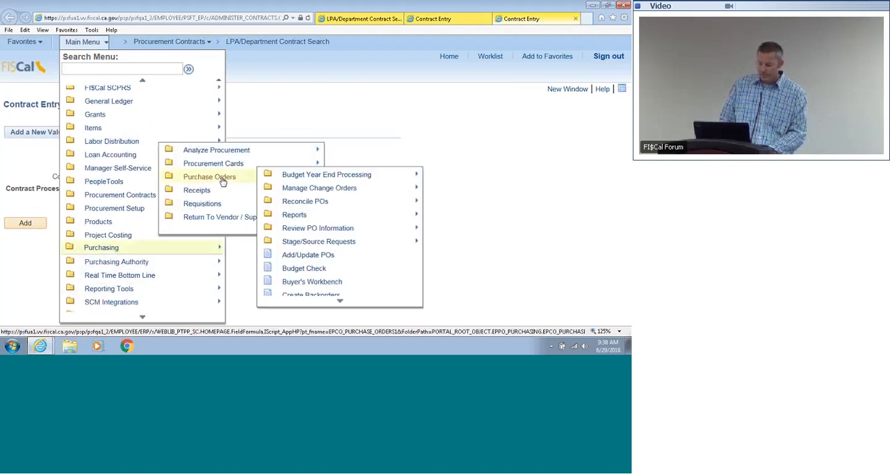
{"action": "left_click", "coordinate": [291, 257]}
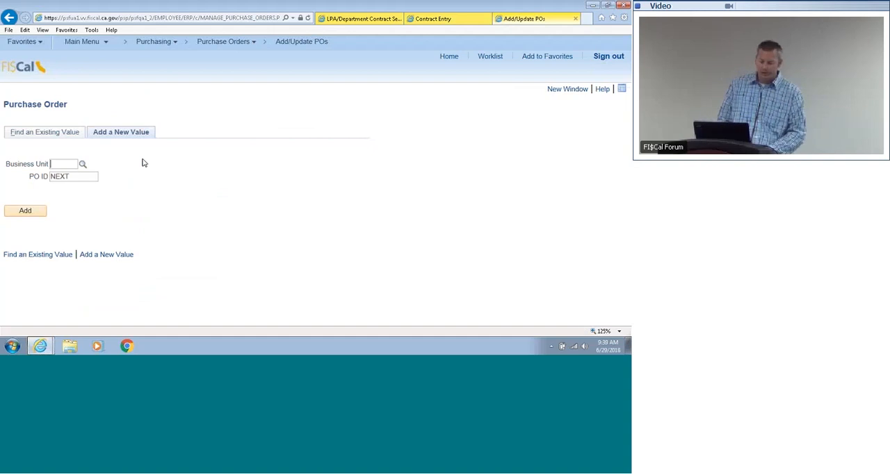
Step: Add a new purchase order for business unit 8880, keeping the PO ID as NEXT
{"action": "mouse_move", "coordinate": [129, 162]}
{"action": "left_mouse_down"}
{"action": "mouse_move", "coordinate": [123, 139]}
{"action": "mouse_move", "coordinate": [127, 159]}
{"action": "left_mouse_up"}
{"action": "left_click", "coordinate": [118, 158]}
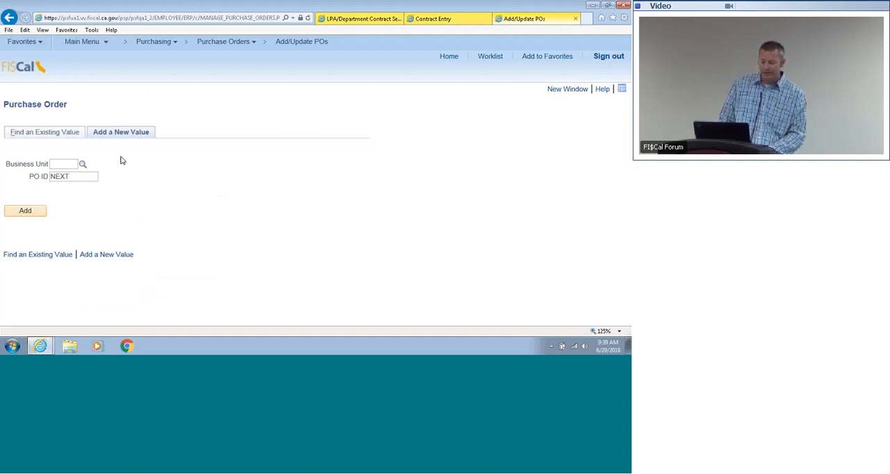
{"action": "left_click", "coordinate": [71, 164]}
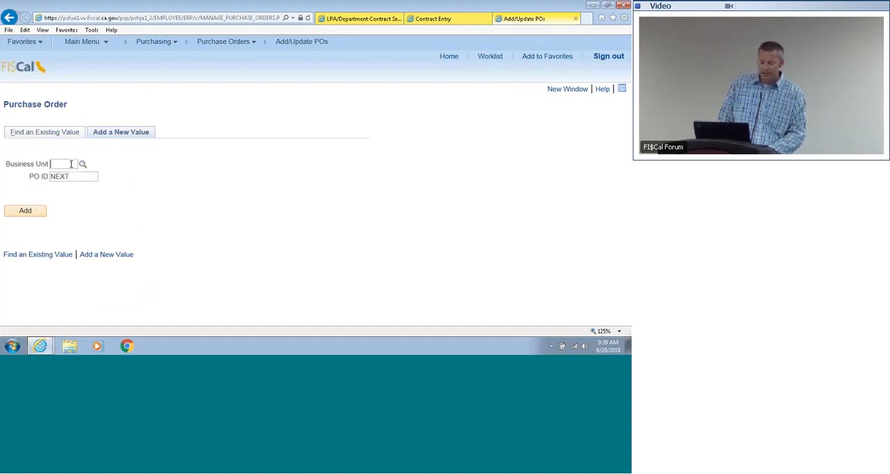
{"action": "type", "text": "8880"}
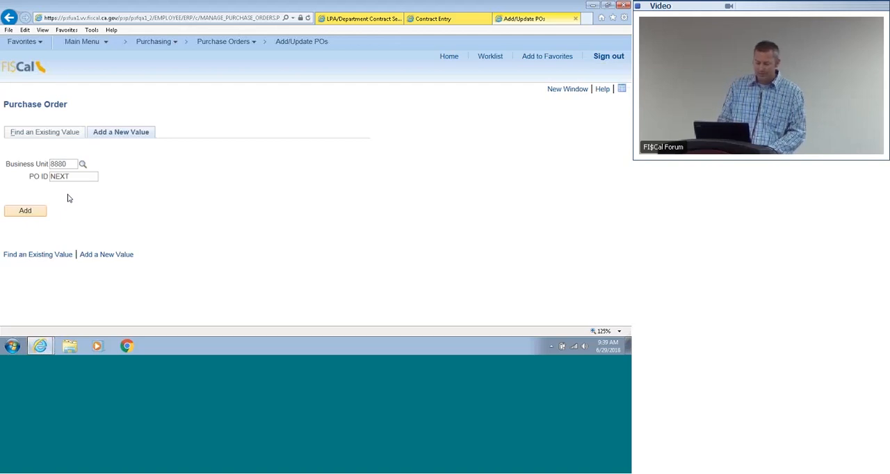
{"action": "left_click", "coordinate": [34, 214]}
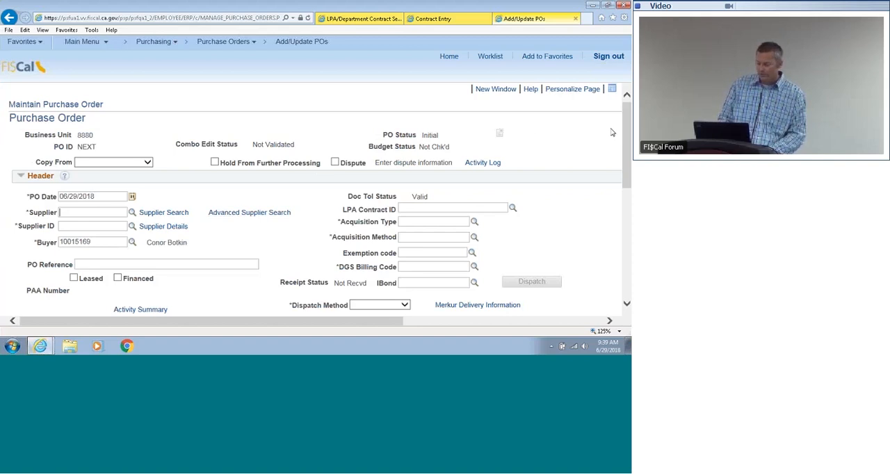
Step: Choose to copy the purchase order from a contract and search for it using the contract ID copied from the approved contract's page
{"action": "left_click_drag", "start_coordinate": [628, 137], "coordinate": [628, 105]}
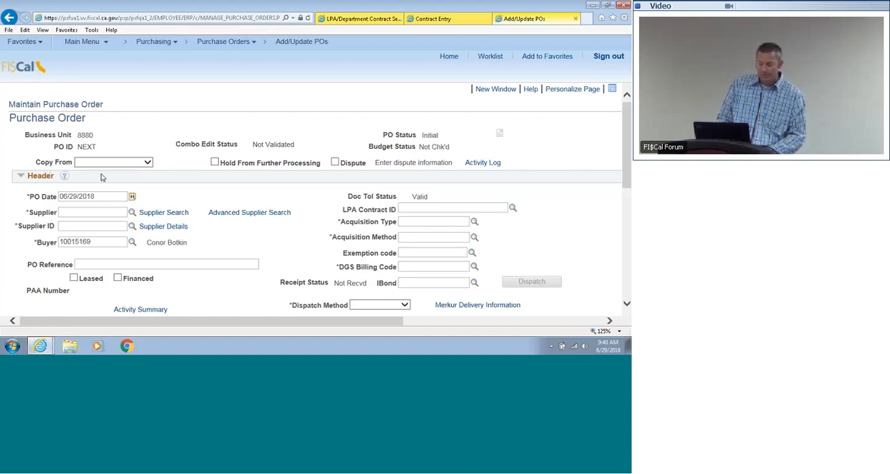
{"action": "left_click", "coordinate": [147, 162]}
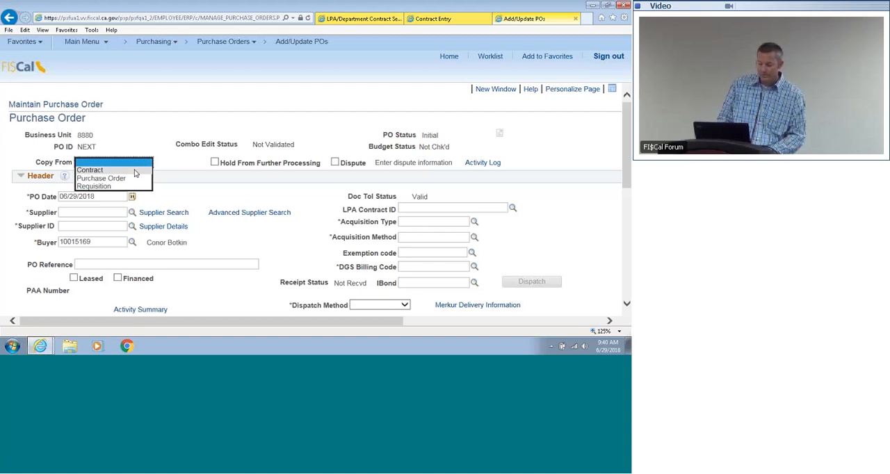
{"action": "left_click", "coordinate": [135, 172]}
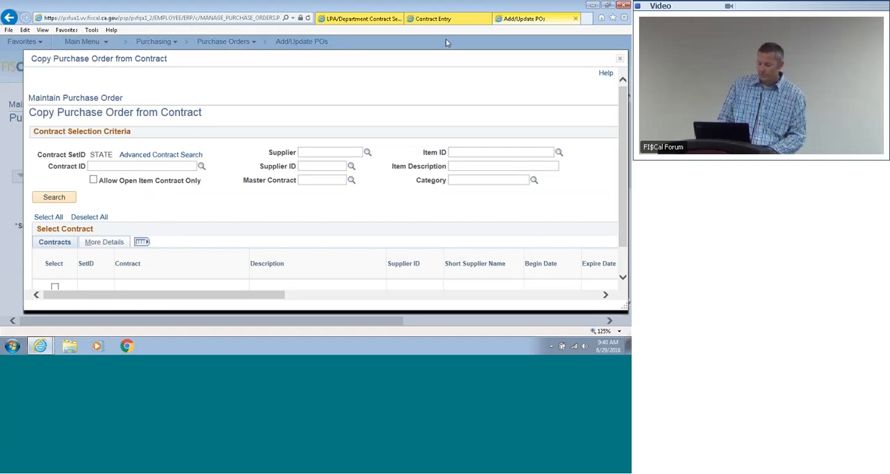
{"action": "left_click", "coordinate": [446, 19]}
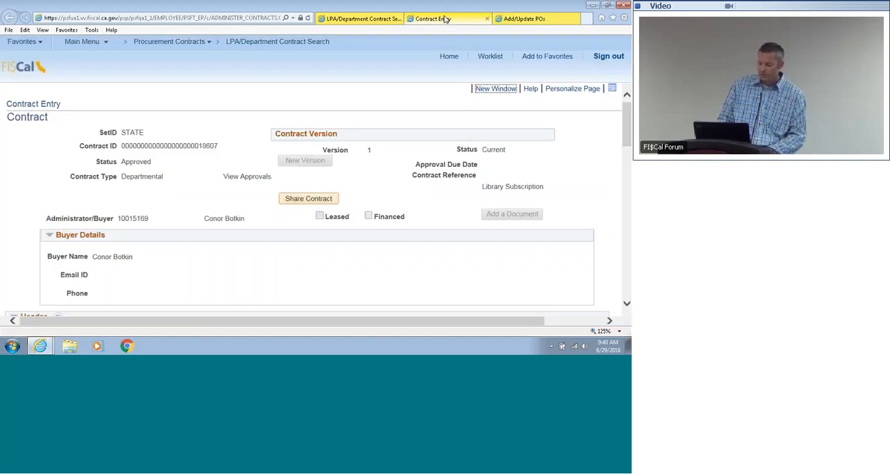
{"action": "double_click", "coordinate": [155, 146]}
{"action": "key", "text": "ctrl+c"}
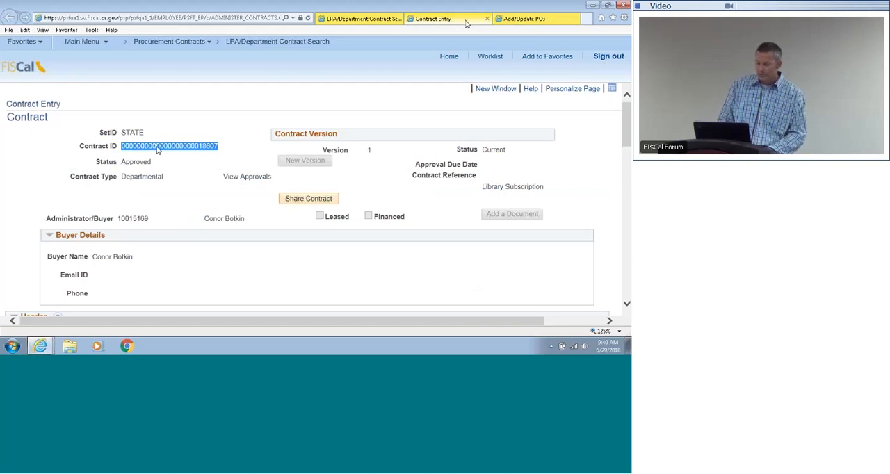
{"action": "left_click", "coordinate": [522, 22]}
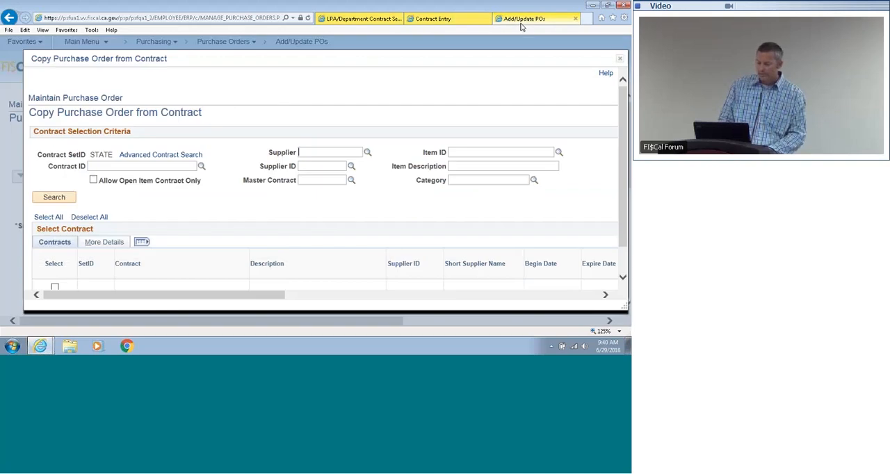
{"action": "left_click", "coordinate": [181, 165]}
{"action": "key", "text": "ctrl+v"}
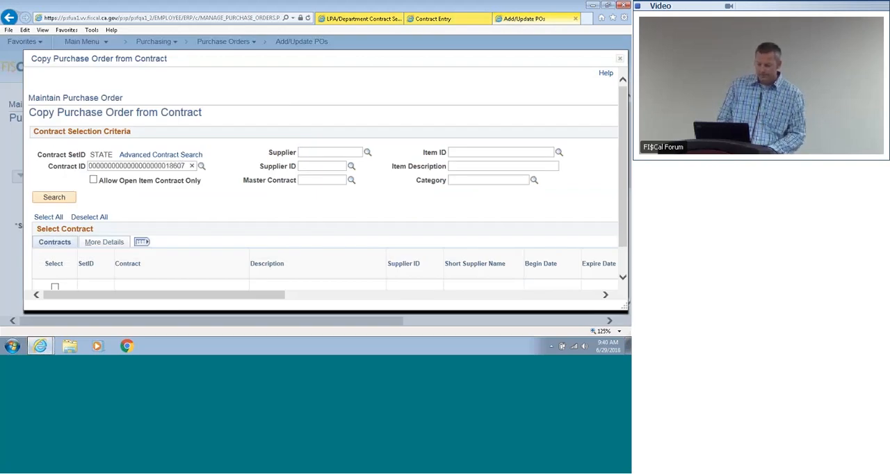
{"action": "left_click", "coordinate": [53, 197]}
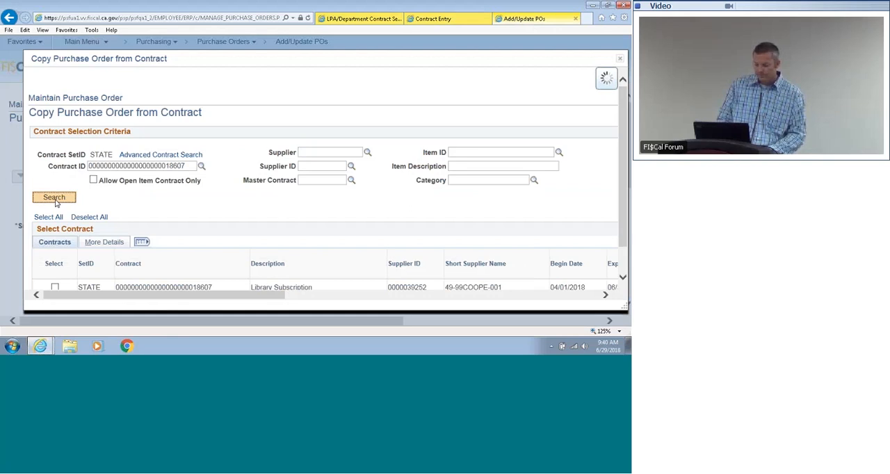
Step: Select the Library Subscription contract in the search results and copy it into the purchase order
{"action": "left_click_drag", "start_coordinate": [620, 157], "coordinate": [620, 186]}
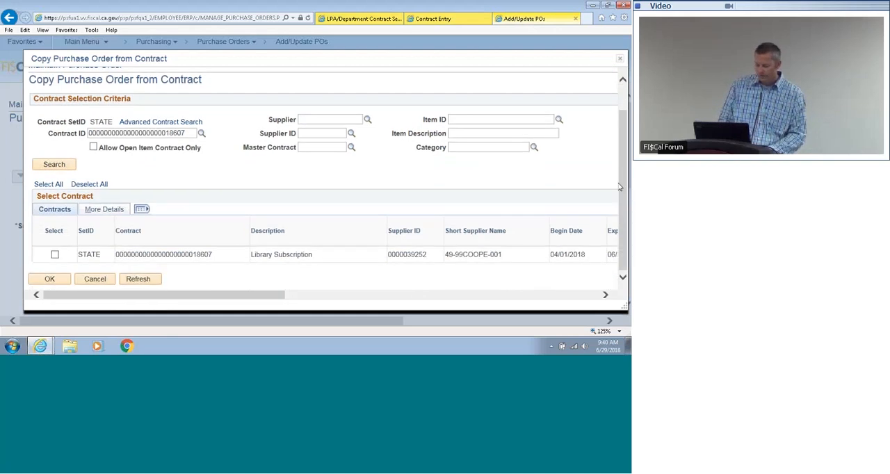
{"action": "left_click", "coordinate": [56, 255]}
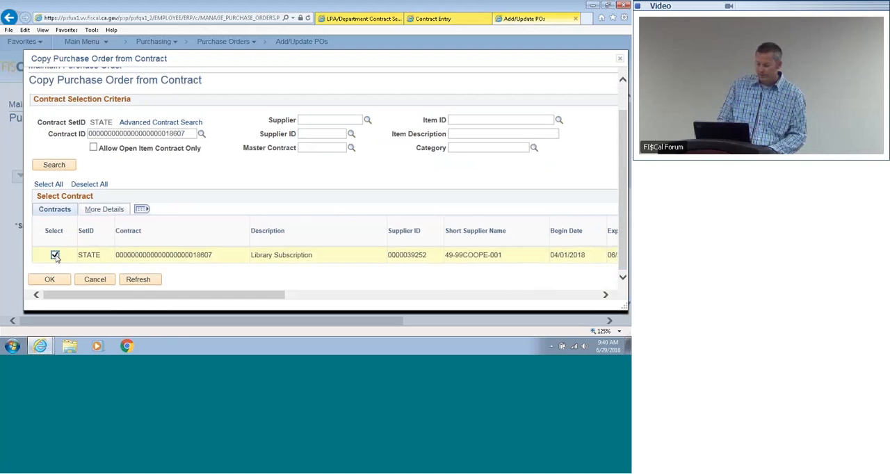
{"action": "left_click", "coordinate": [55, 280]}
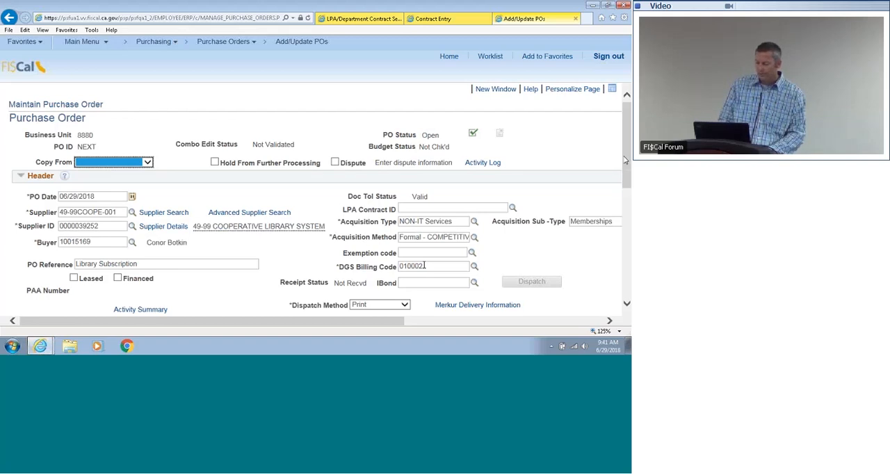
Step: Review the purchase order's copied header fields, PO reference, DGS billing code and amount summary
{"action": "left_click_drag", "start_coordinate": [626, 179], "coordinate": [628, 129]}
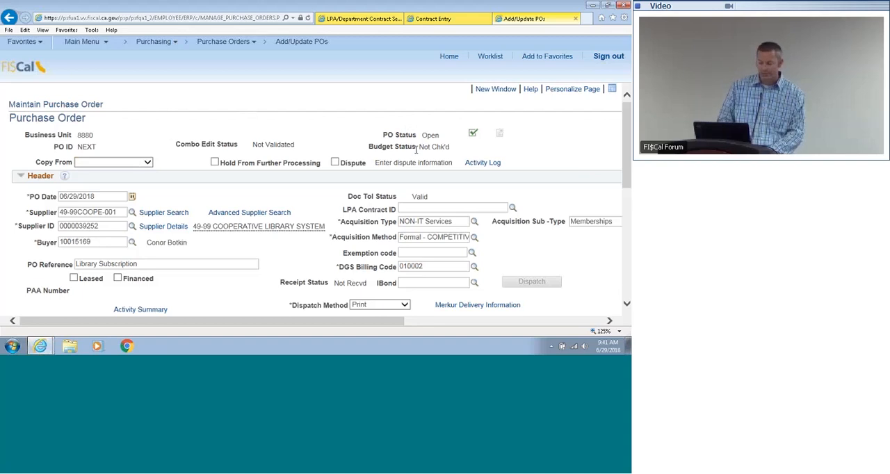
{"action": "left_click_drag", "start_coordinate": [628, 148], "coordinate": [627, 184]}
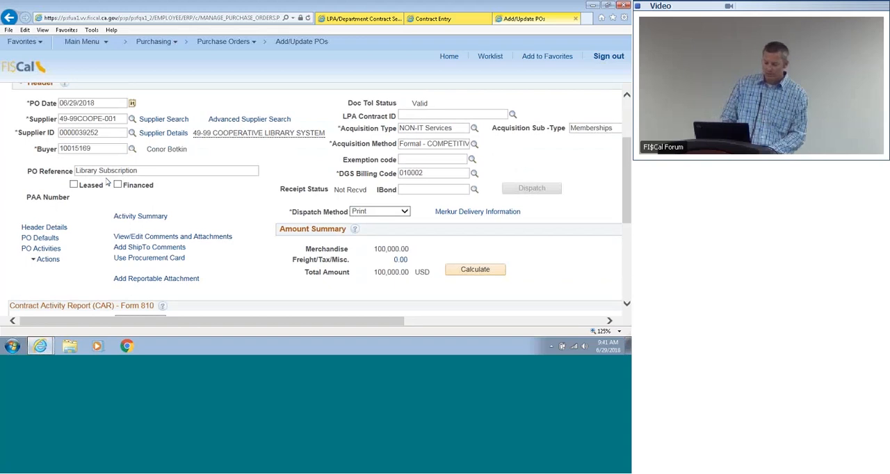
{"action": "left_click", "coordinate": [186, 170]}
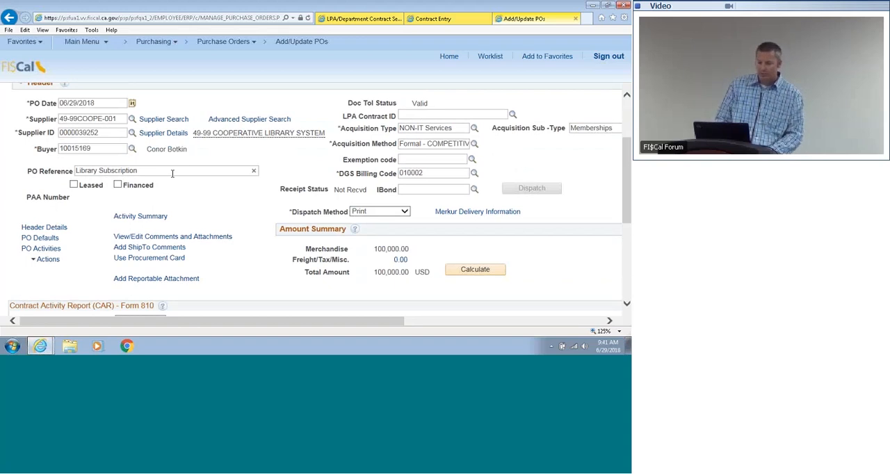
{"action": "left_click", "coordinate": [233, 208]}
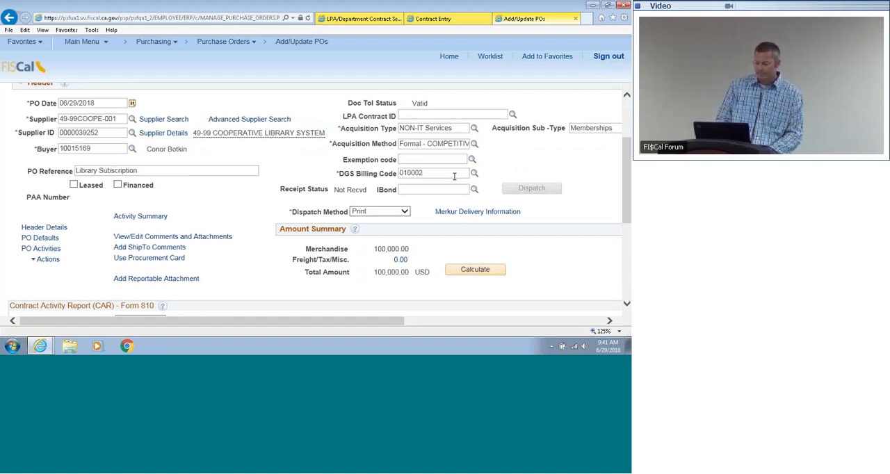
{"action": "left_click_drag", "start_coordinate": [626, 154], "coordinate": [626, 183]}
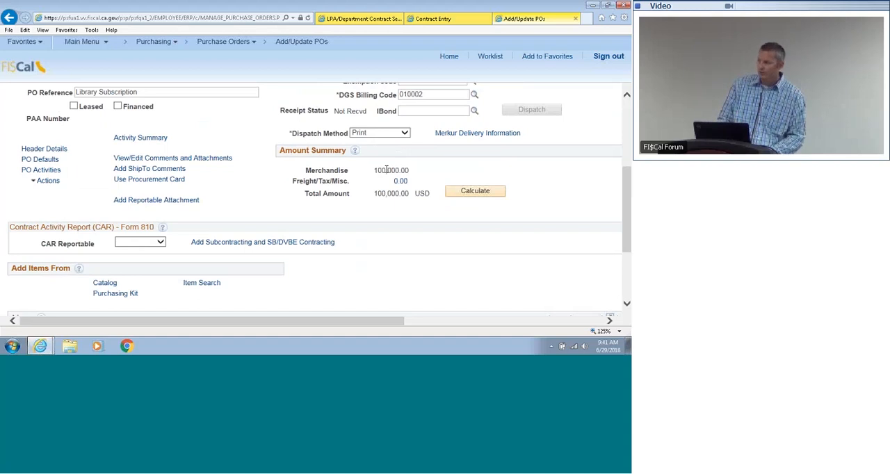
Step: Add a new comment row to the purchase order's header comments and open the standard comments for it
{"action": "left_click", "coordinate": [187, 158]}
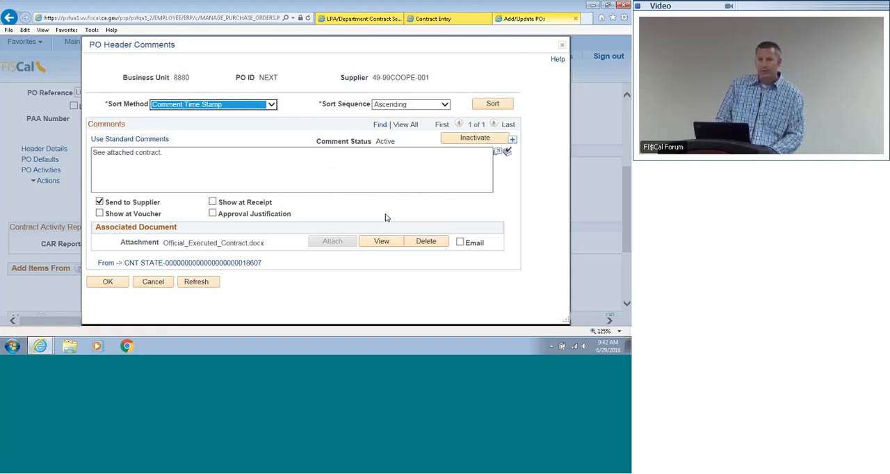
{"action": "left_click", "coordinate": [513, 142]}
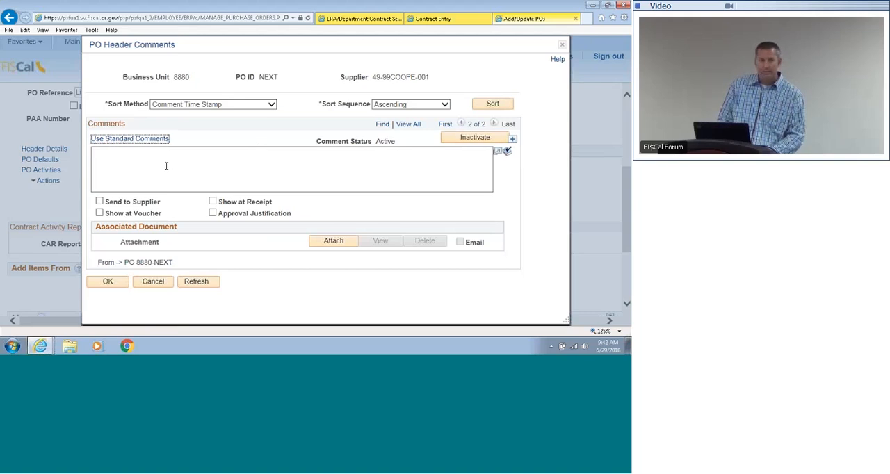
{"action": "left_click", "coordinate": [122, 139]}
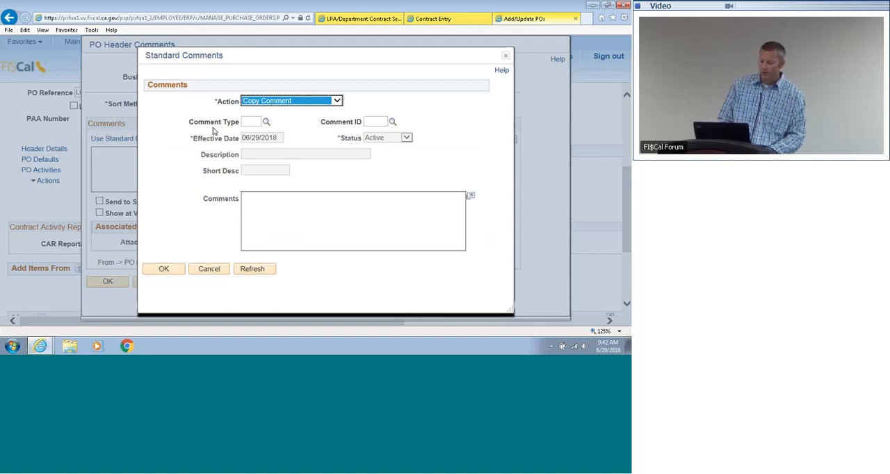
Step: Set the standard comment's type to OTA (One Time Acquisition) and its comment ID to 1003, Shipping Terms
{"action": "left_click", "coordinate": [266, 122]}
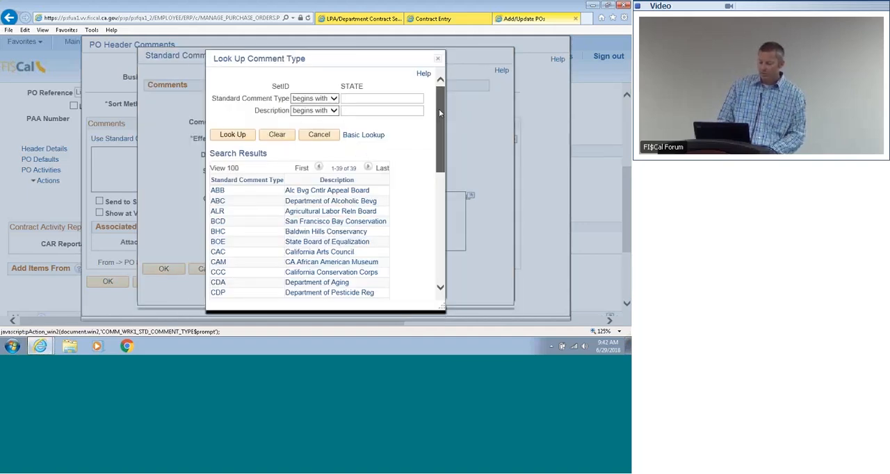
{"action": "left_click_drag", "start_coordinate": [439, 109], "coordinate": [440, 230]}
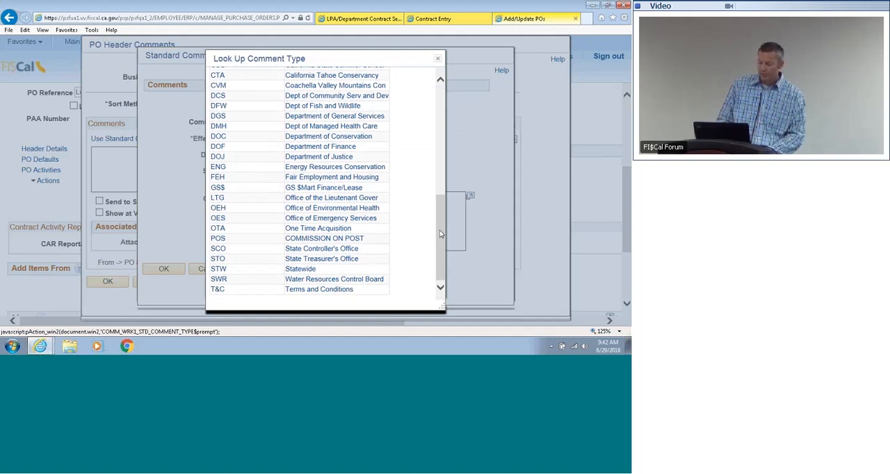
{"action": "left_click", "coordinate": [337, 231]}
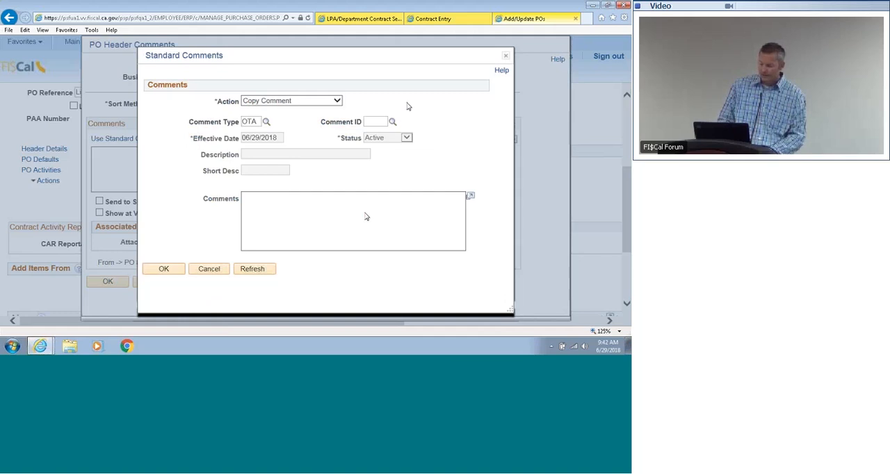
{"action": "left_click", "coordinate": [392, 121]}
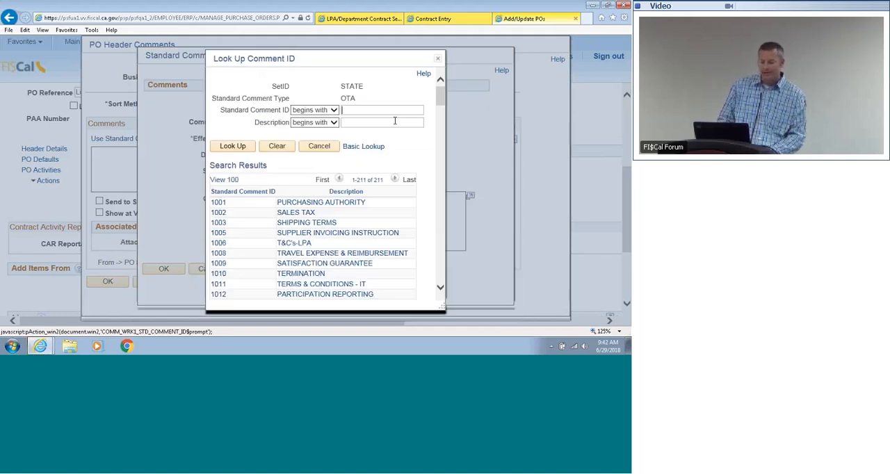
{"action": "mouse_move", "coordinate": [439, 95]}
{"action": "left_mouse_down"}
{"action": "mouse_move", "coordinate": [440, 139]}
{"action": "mouse_move", "coordinate": [440, 97]}
{"action": "left_mouse_up"}
{"action": "left_click", "coordinate": [316, 225]}
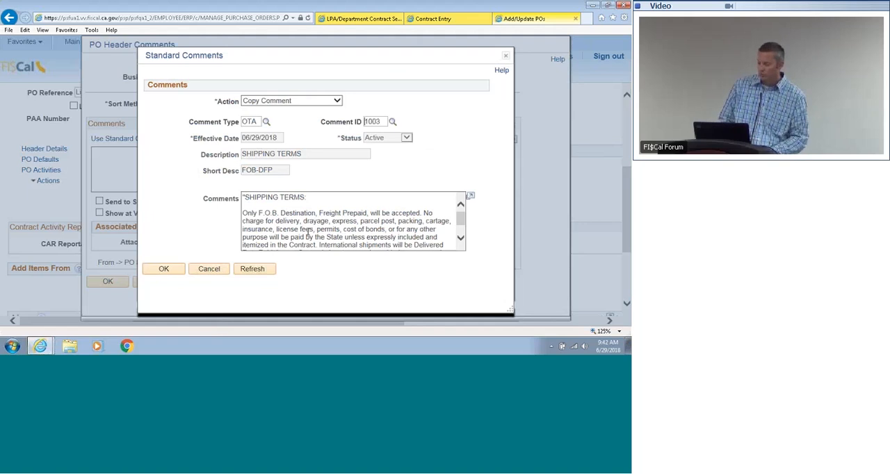
Step: Insert the Shipping Terms standard comment into the PO header comments, flag it Send to Supplier, and accept the comments
{"action": "left_click", "coordinate": [165, 268]}
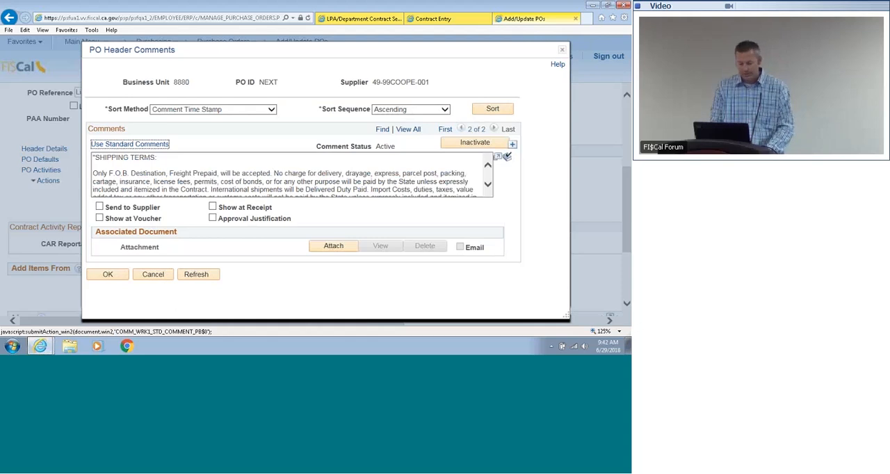
{"action": "left_click", "coordinate": [99, 207]}
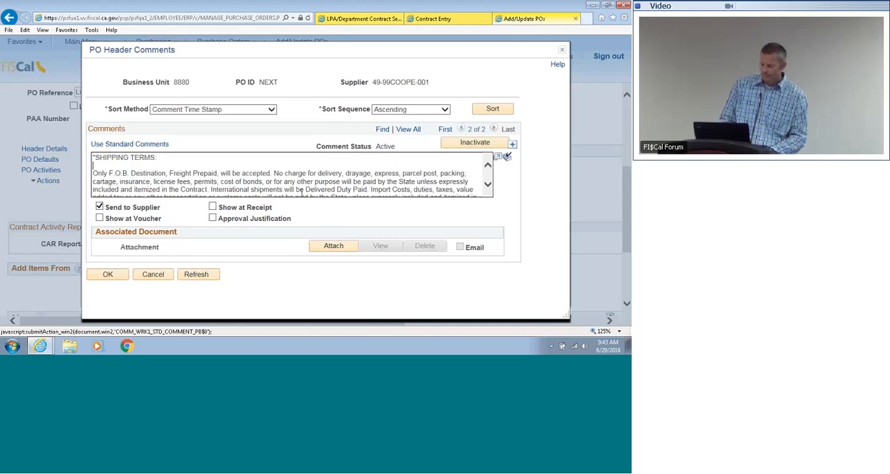
{"action": "left_click", "coordinate": [110, 276]}
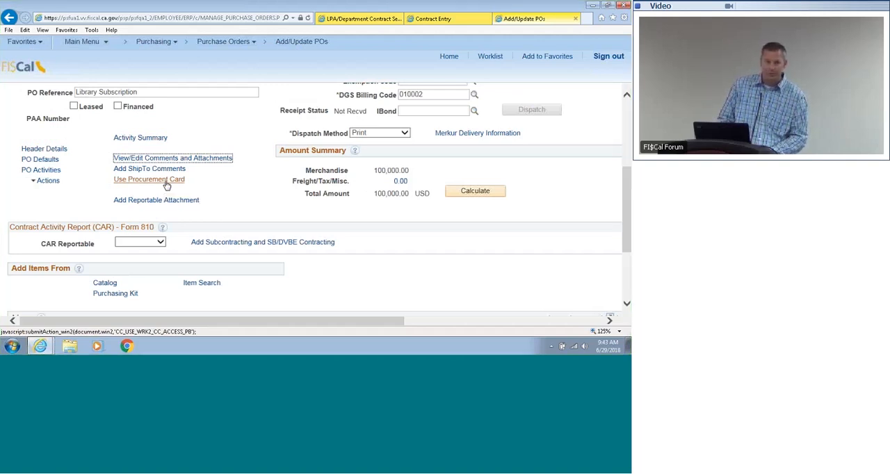
{"action": "left_click", "coordinate": [201, 182]}
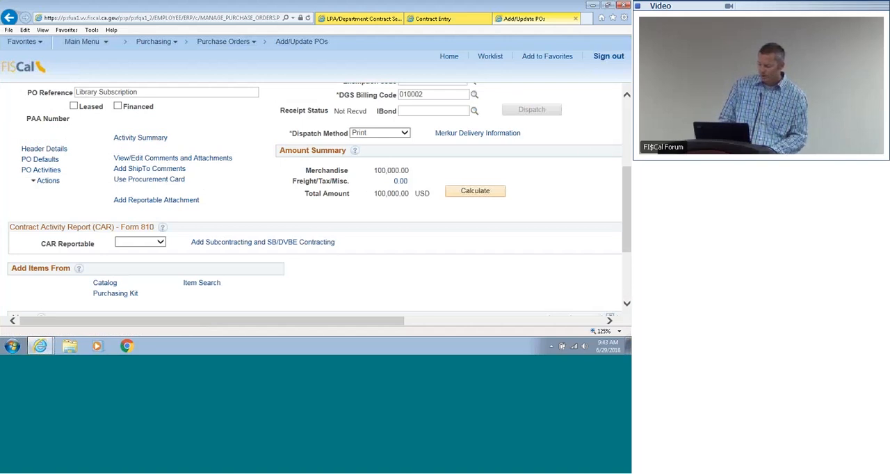
Step: Set the price of the Library Subscription line to 10000.00
{"action": "scroll", "coordinate": [314, 199], "scroll_direction": "down", "scroll_amount": 3}
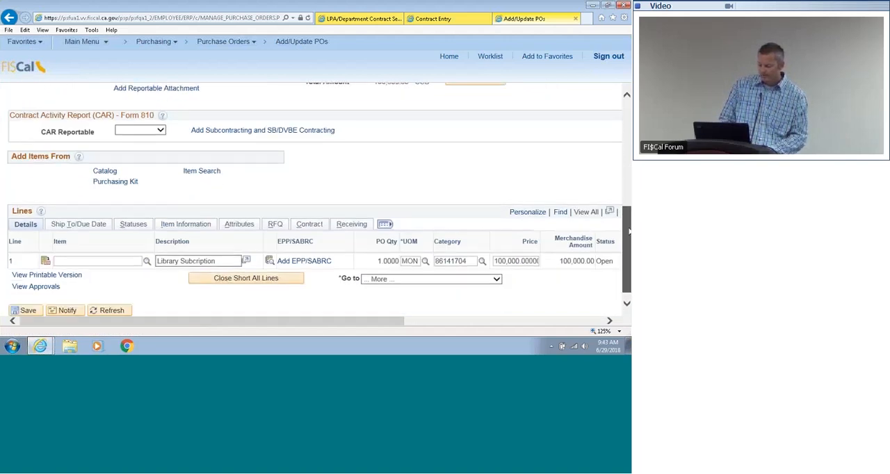
{"action": "left_click_drag", "start_coordinate": [628, 231], "coordinate": [629, 236]}
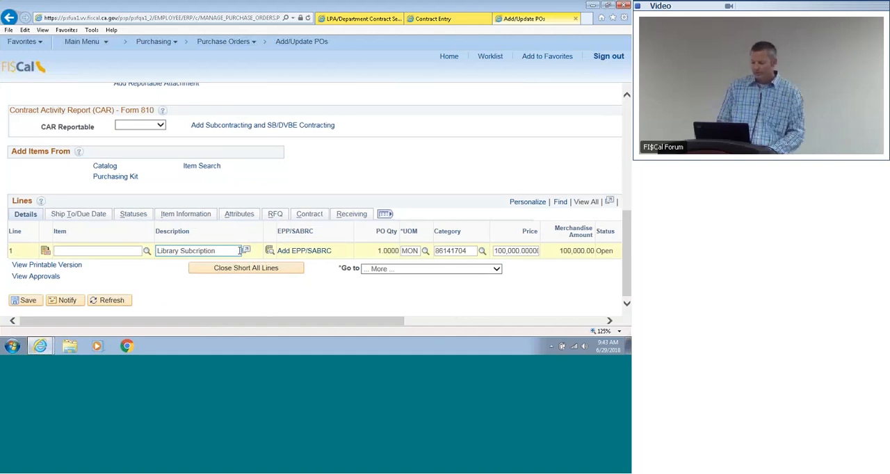
{"action": "left_click", "coordinate": [526, 249]}
{"action": "left_click", "coordinate": [534, 252]}
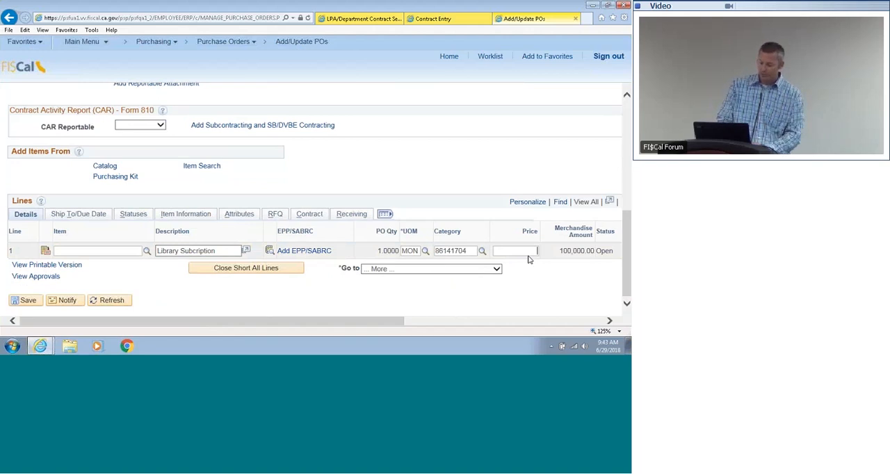
{"action": "type", "text": "10"}
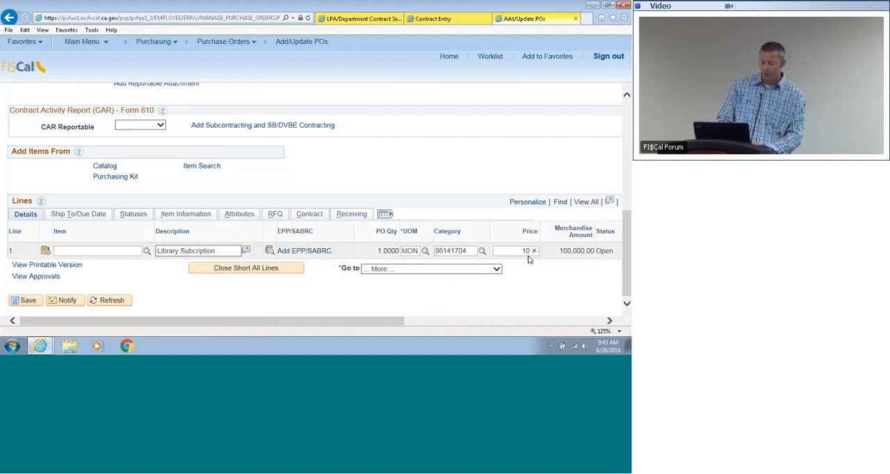
{"action": "type", "text": "000"}
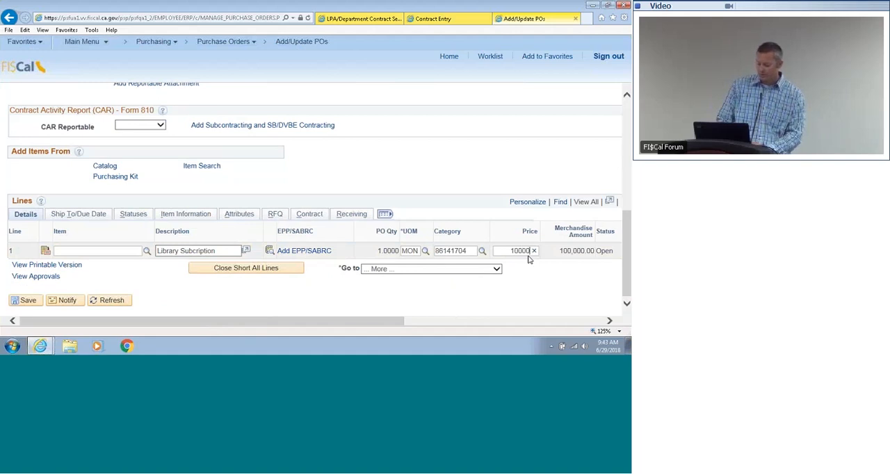
{"action": "type", "text": ".00"}
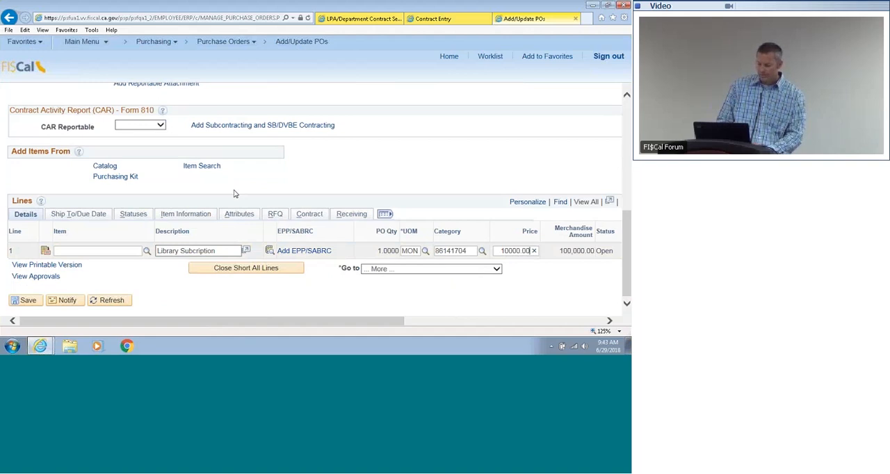
Step: Review the purchase order line's attributes, contract reference and receiving details
{"action": "left_click", "coordinate": [237, 216]}
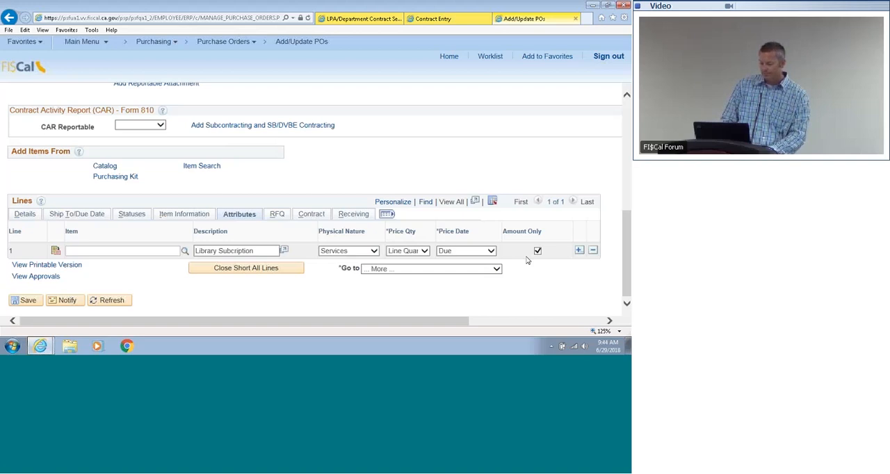
{"action": "left_click", "coordinate": [307, 214]}
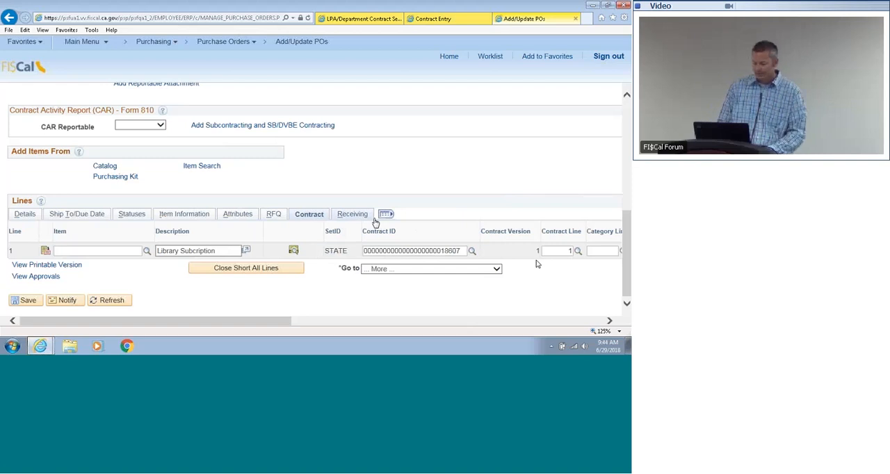
{"action": "left_click", "coordinate": [359, 219]}
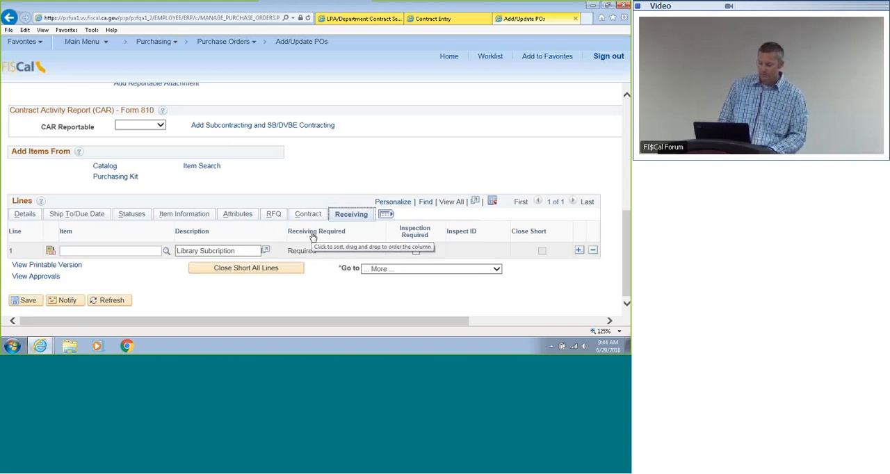
Step: Open the Library Subscription line's schedule and look through the chartfields in its distribution
{"action": "left_click", "coordinate": [25, 215]}
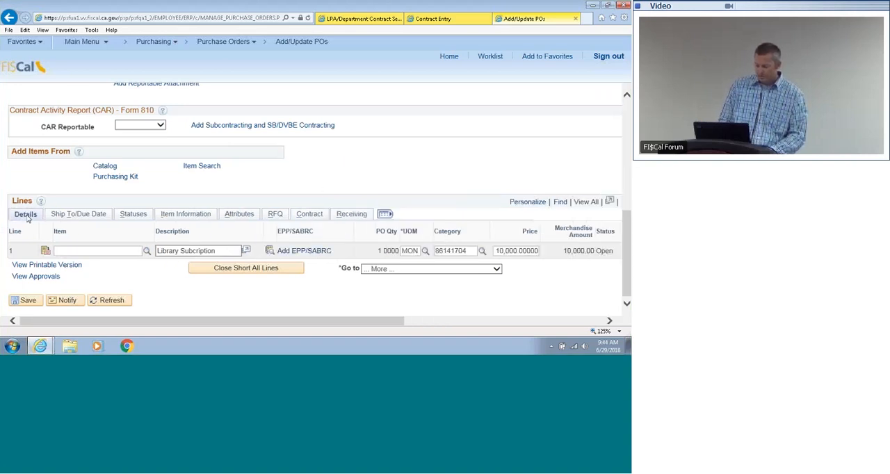
{"action": "left_click_drag", "start_coordinate": [320, 322], "coordinate": [425, 323]}
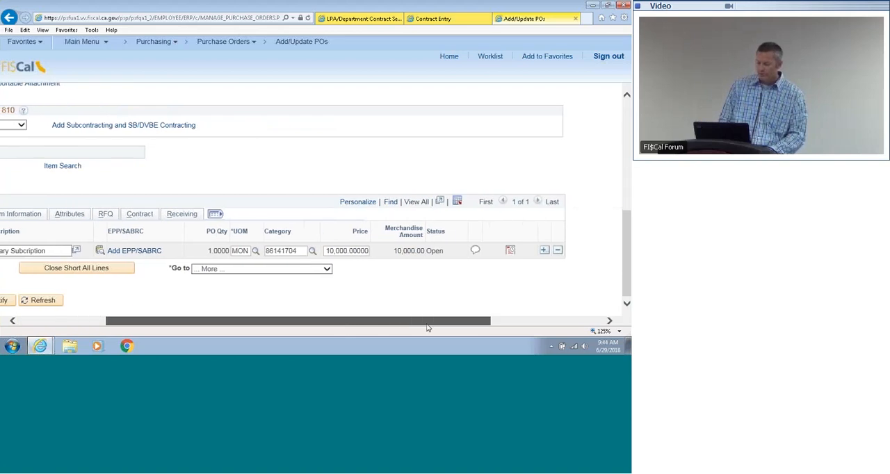
{"action": "left_click", "coordinate": [511, 252]}
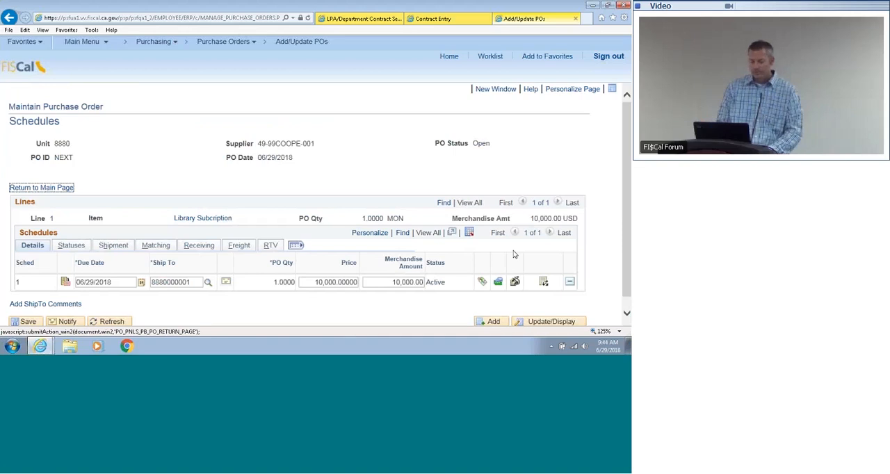
{"action": "left_click_drag", "start_coordinate": [627, 186], "coordinate": [627, 201]}
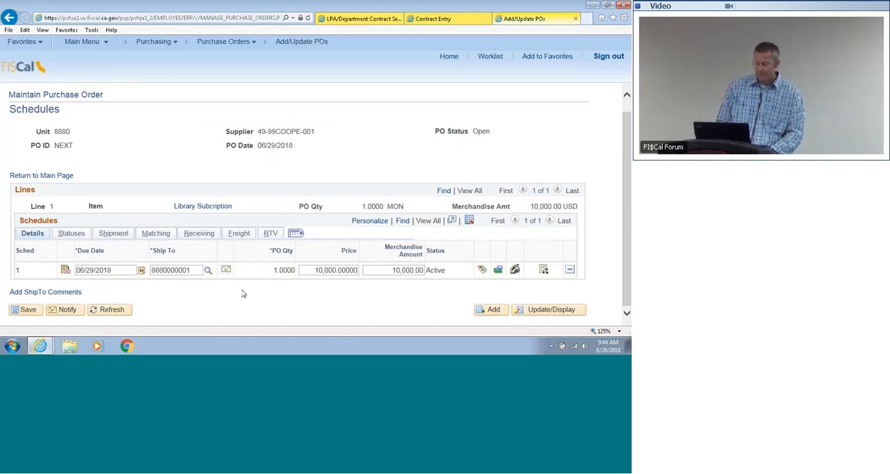
{"action": "left_click", "coordinate": [544, 271]}
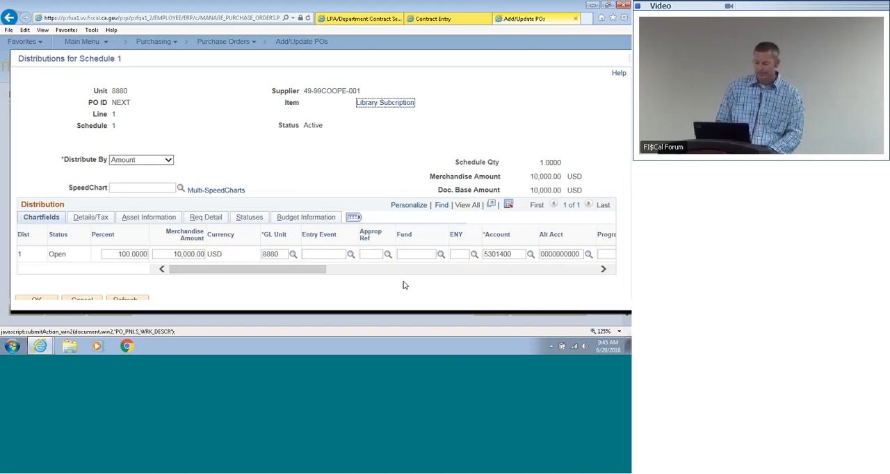
{"action": "left_click_drag", "start_coordinate": [272, 273], "coordinate": [331, 279]}
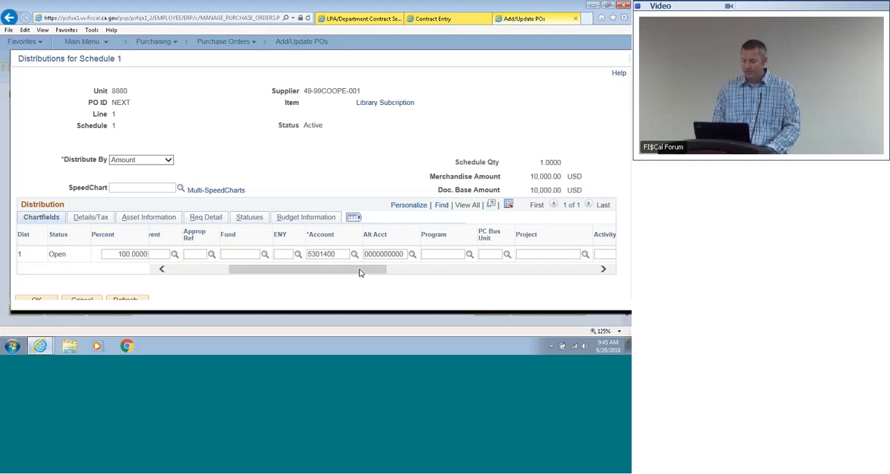
{"action": "left_click_drag", "start_coordinate": [359, 272], "coordinate": [578, 276]}
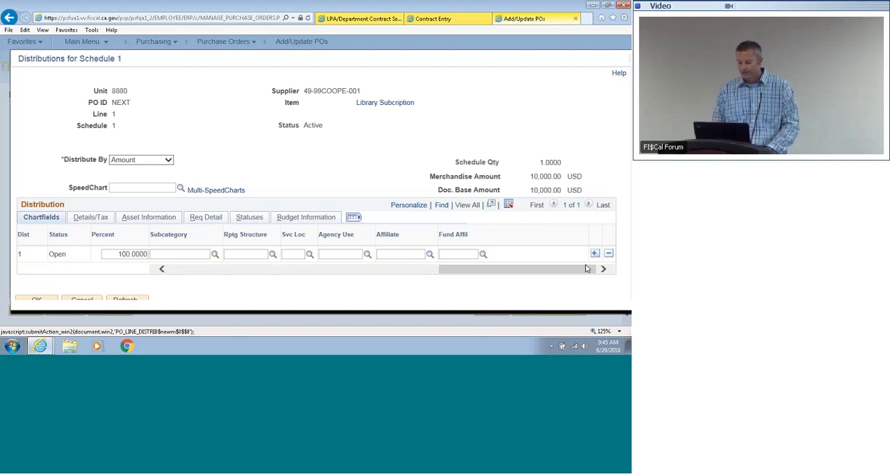
{"action": "left_click_drag", "start_coordinate": [586, 268], "coordinate": [317, 268]}
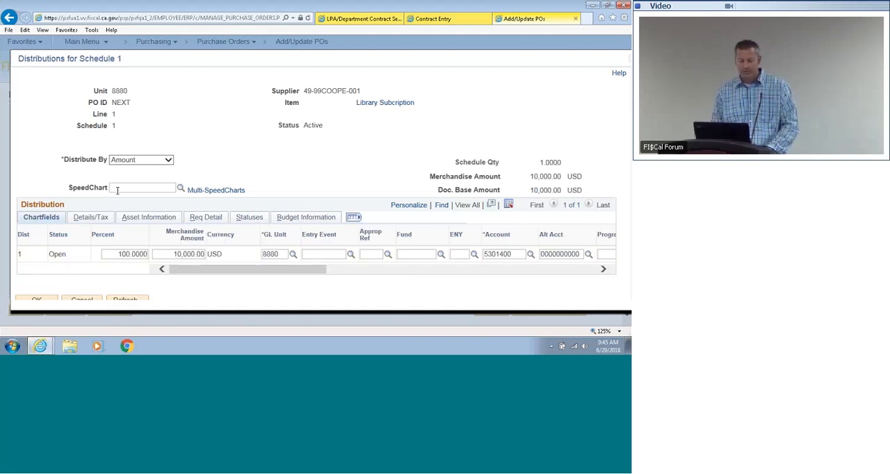
Step: Fill the distribution's chartfields from the DOJ Direct Transfer SpeedChart and accept the distribution
{"action": "left_click", "coordinate": [179, 190]}
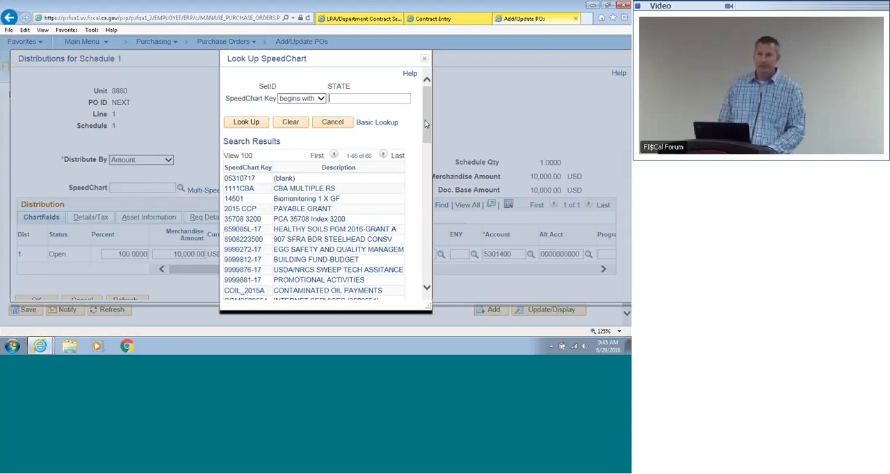
{"action": "left_click_drag", "start_coordinate": [425, 121], "coordinate": [425, 154]}
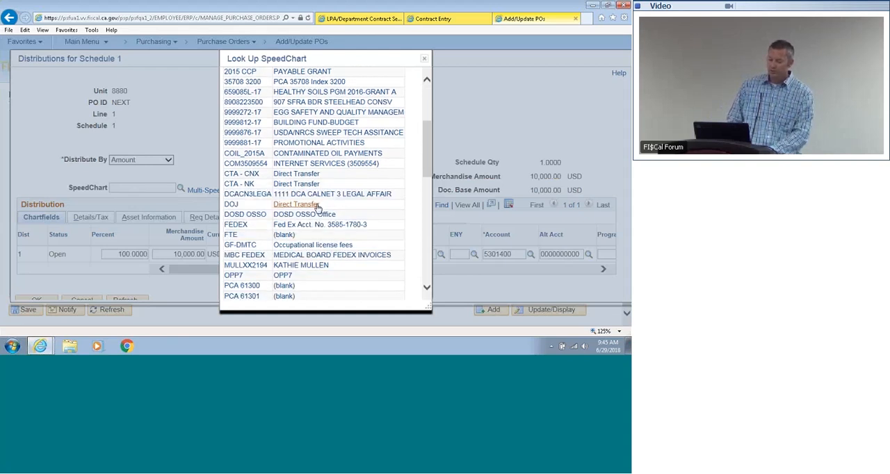
{"action": "left_click", "coordinate": [317, 205]}
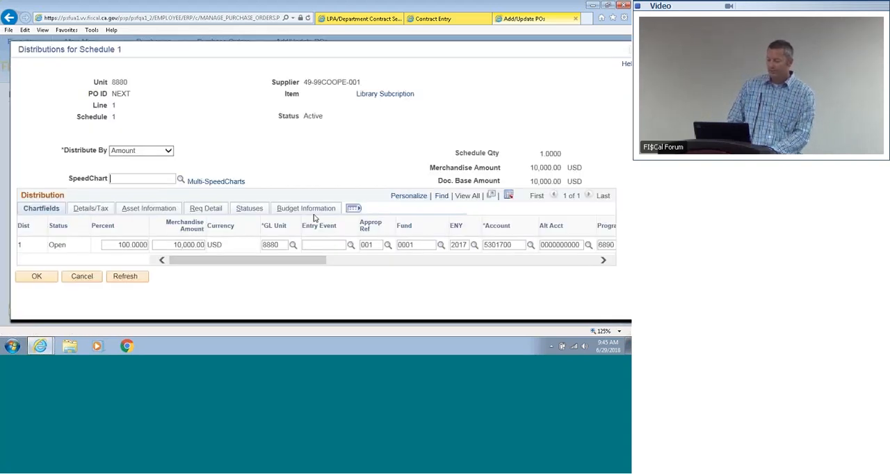
{"action": "left_click_drag", "start_coordinate": [311, 262], "coordinate": [354, 267]}
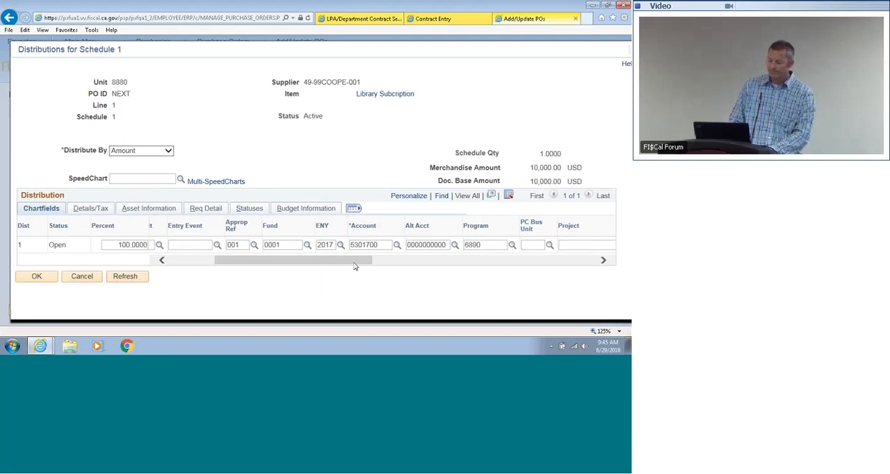
{"action": "left_click_drag", "start_coordinate": [354, 266], "coordinate": [273, 270]}
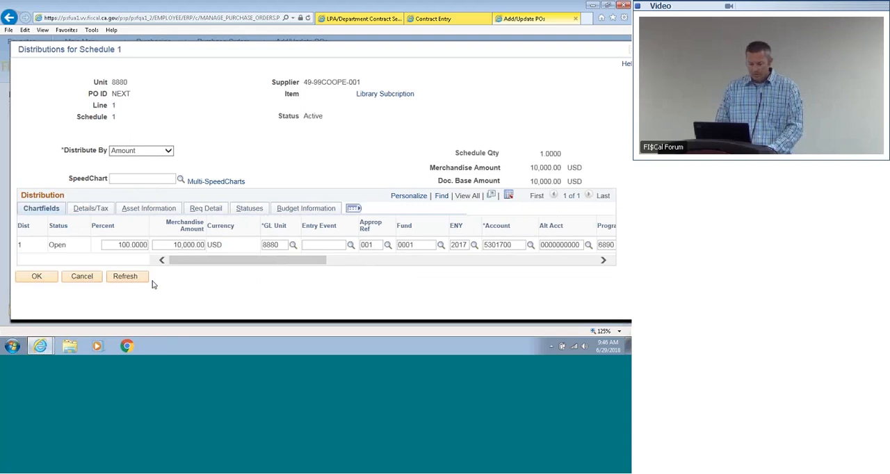
{"action": "left_click", "coordinate": [37, 276]}
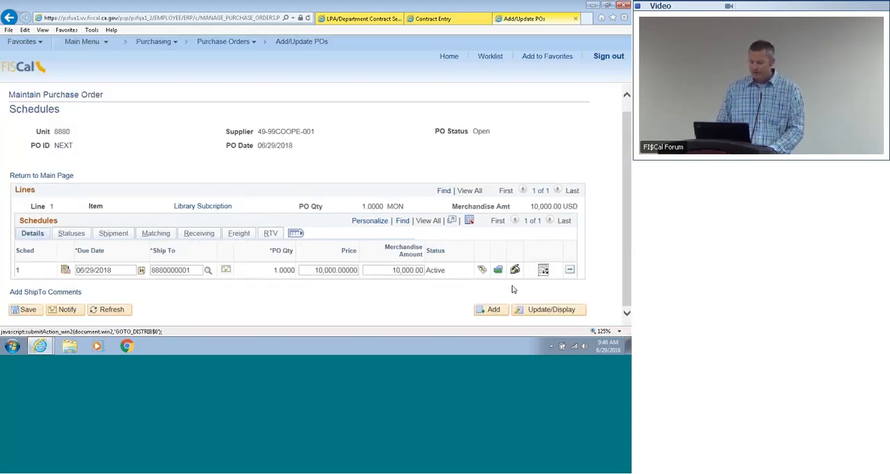
Step: Set the schedule's sales/use tax applicability to Item is Exempt and accept the tax information
{"action": "left_click", "coordinate": [515, 271]}
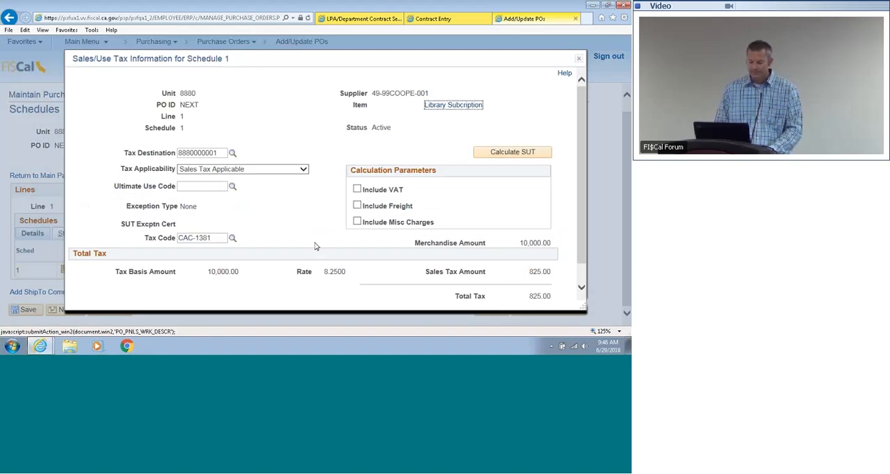
{"action": "left_click", "coordinate": [258, 170]}
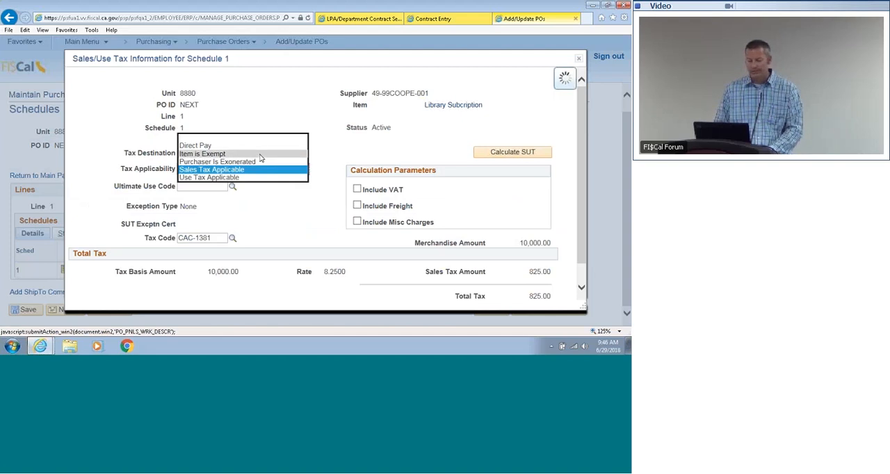
{"action": "left_click", "coordinate": [260, 155]}
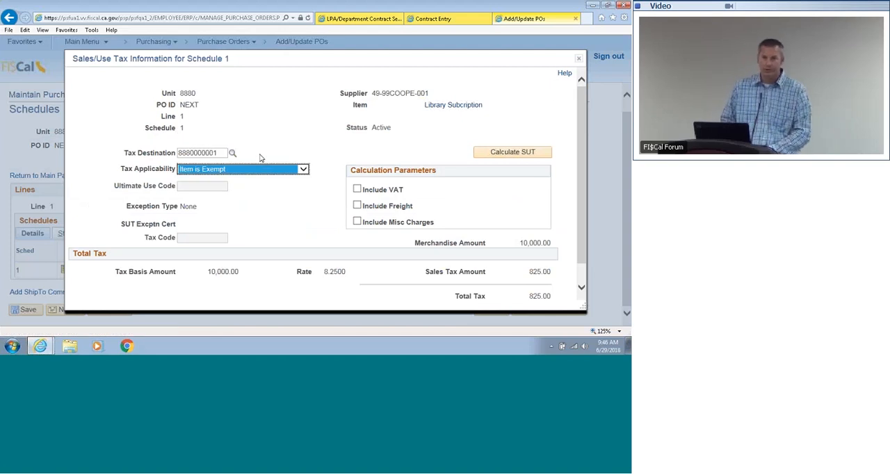
{"action": "left_click", "coordinate": [281, 146]}
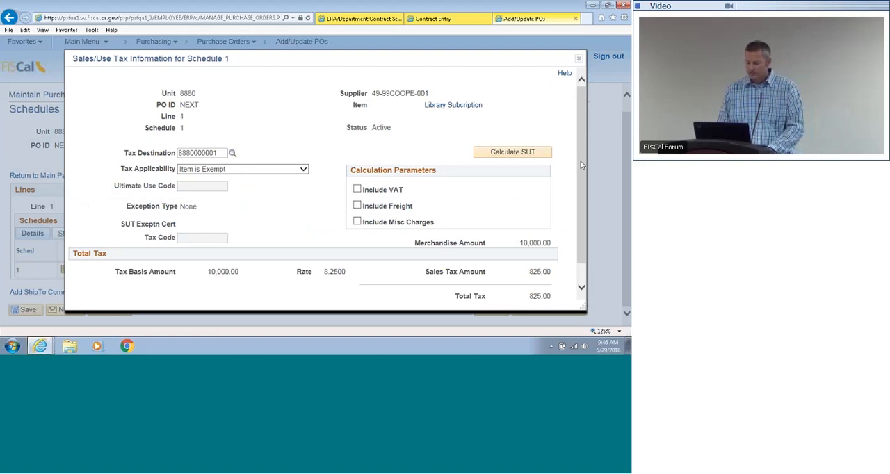
{"action": "scroll", "coordinate": [581, 161], "scroll_direction": "down", "scroll_amount": 1}
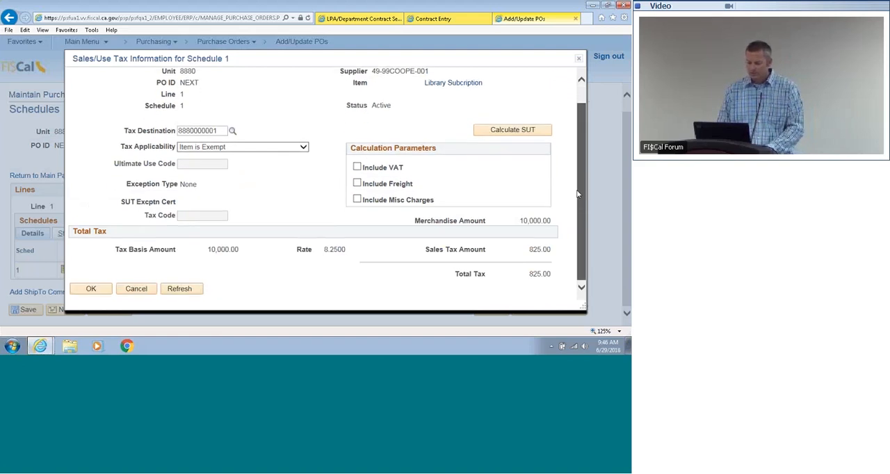
{"action": "left_click", "coordinate": [83, 287]}
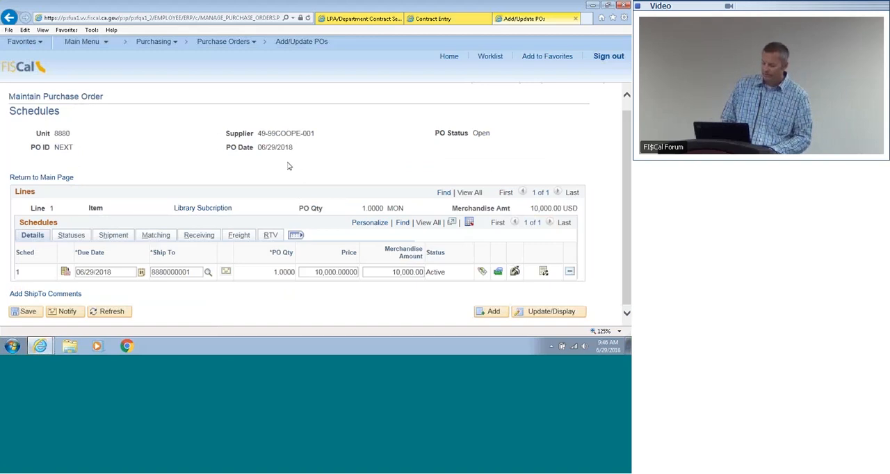
Step: Return to the purchase order's main page, look through its PO defaults down to the distributions, and leave them without changes
{"action": "left_click", "coordinate": [60, 176]}
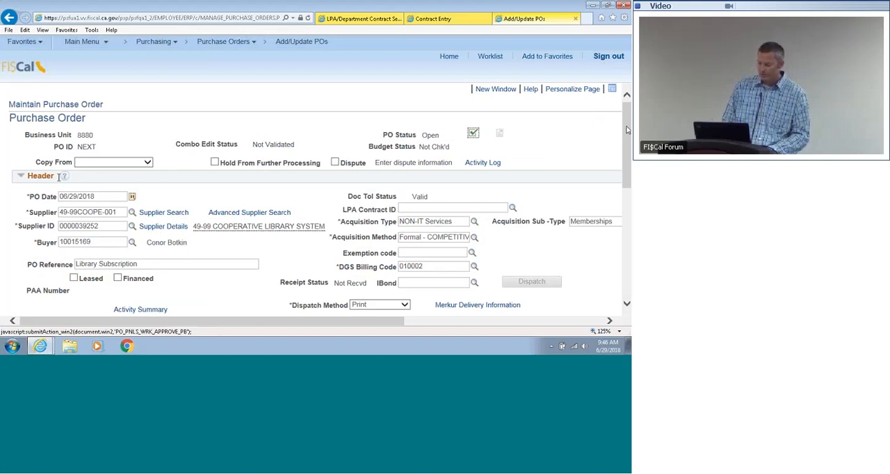
{"action": "left_click_drag", "start_coordinate": [626, 129], "coordinate": [626, 163]}
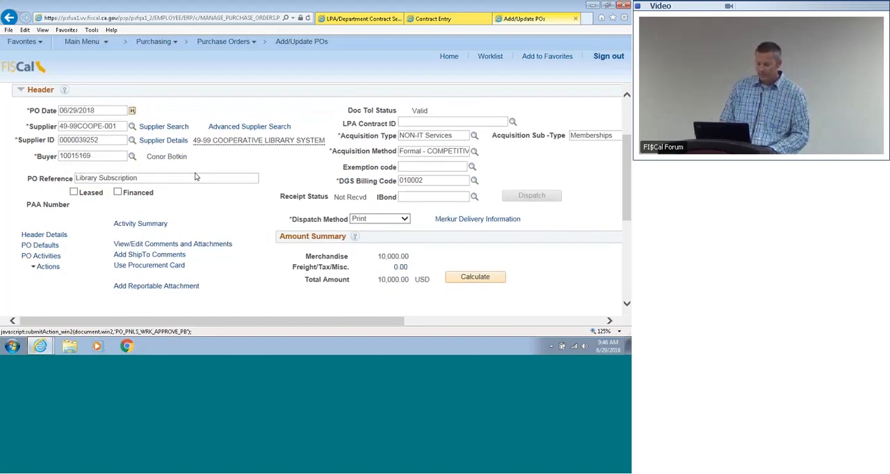
{"action": "left_click", "coordinate": [29, 245]}
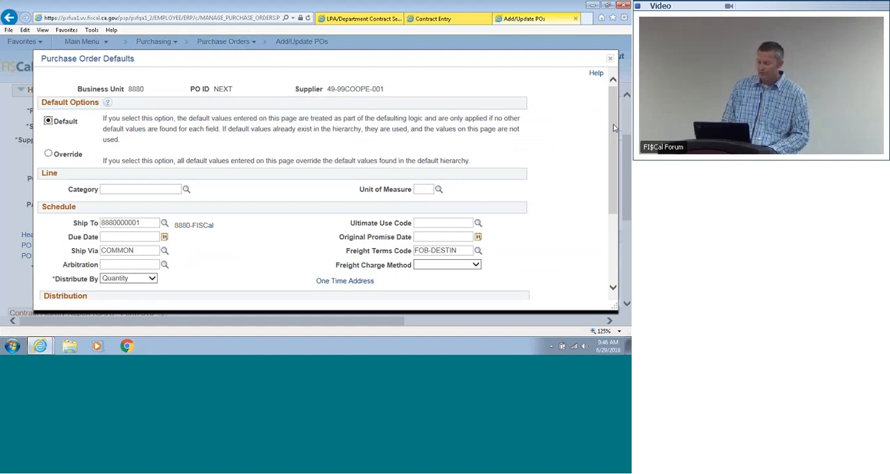
{"action": "left_click_drag", "start_coordinate": [614, 129], "coordinate": [607, 187]}
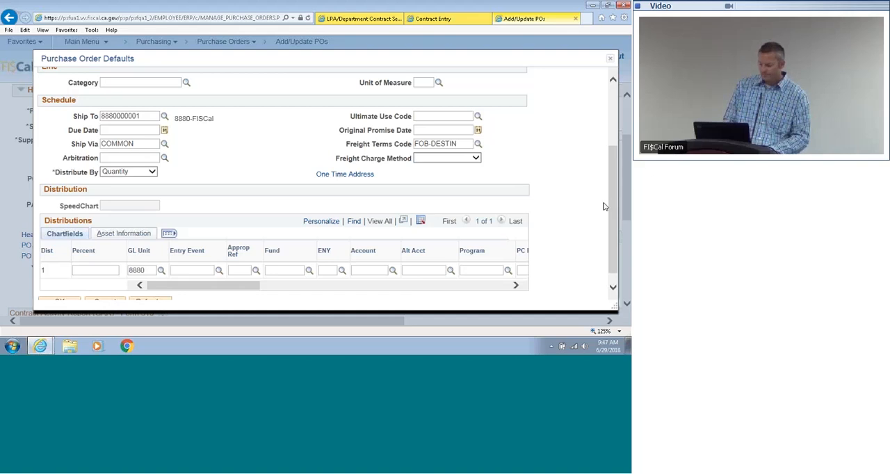
{"action": "left_click_drag", "start_coordinate": [610, 210], "coordinate": [609, 237]}
{"action": "left_click_drag", "start_coordinate": [556, 247], "coordinate": [322, 292]}
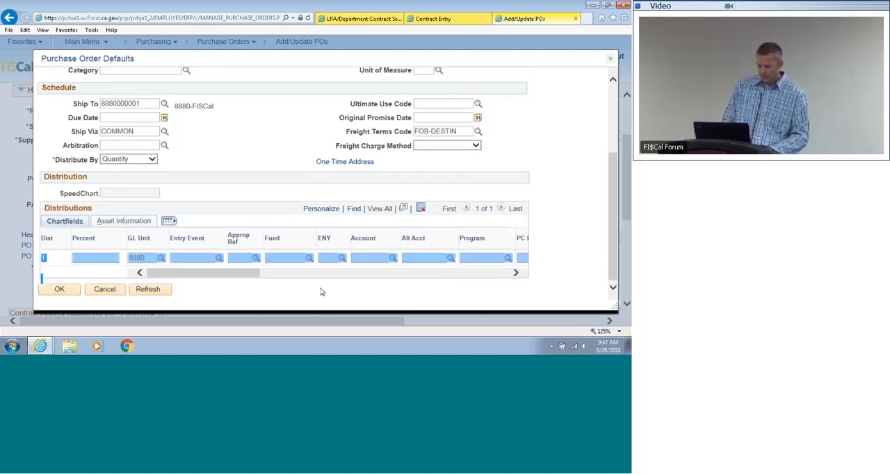
{"action": "left_click", "coordinate": [103, 288]}
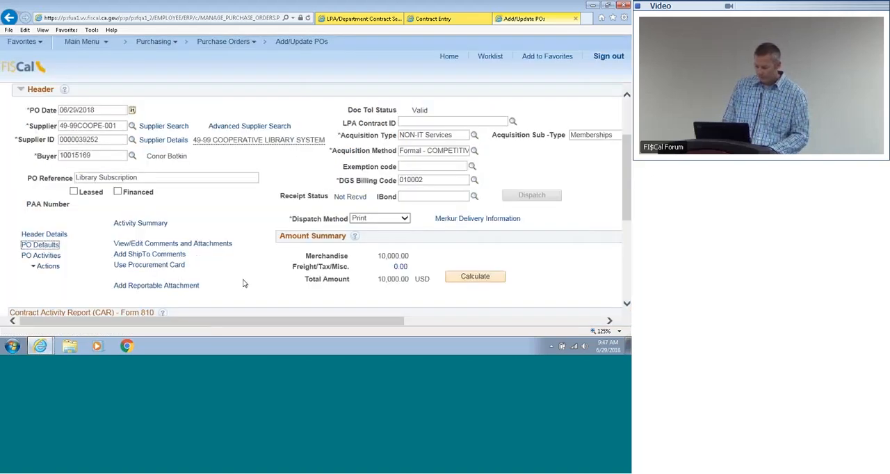
Step: Check the purchase order's line, view the subcontracting and SB/DVBE contracting details, and leave them without changes
{"action": "left_click_drag", "start_coordinate": [624, 186], "coordinate": [623, 258]}
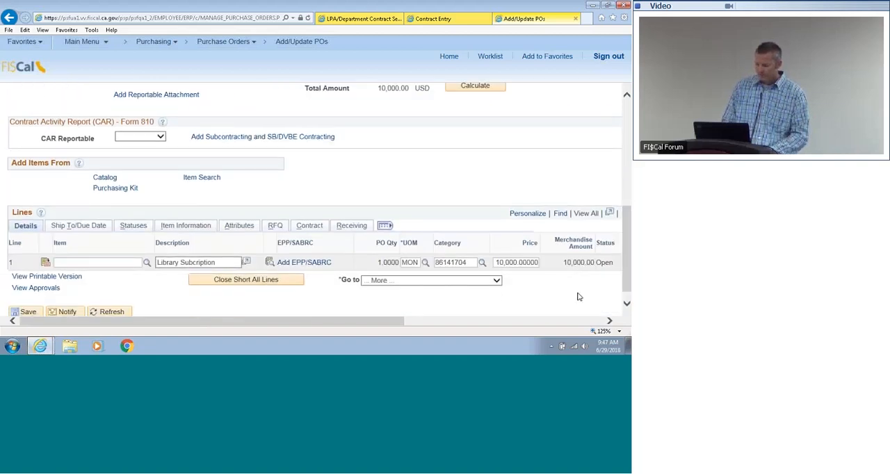
{"action": "left_click_drag", "start_coordinate": [375, 322], "coordinate": [314, 333]}
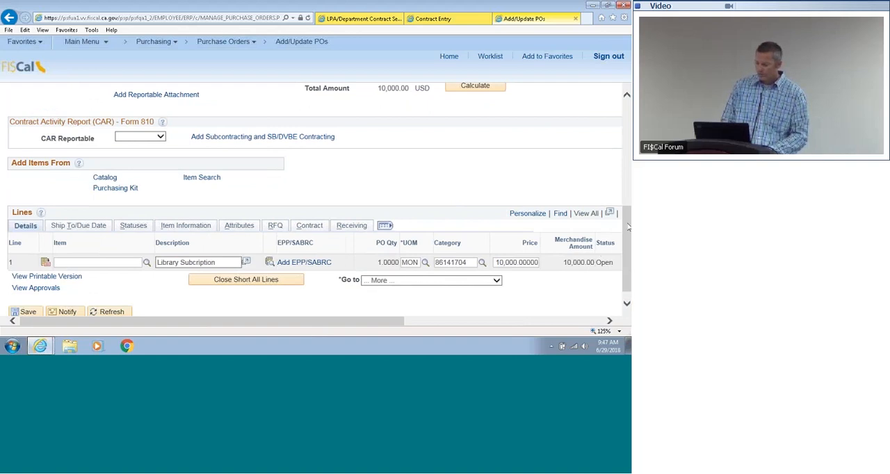
{"action": "left_click_drag", "start_coordinate": [628, 226], "coordinate": [627, 173]}
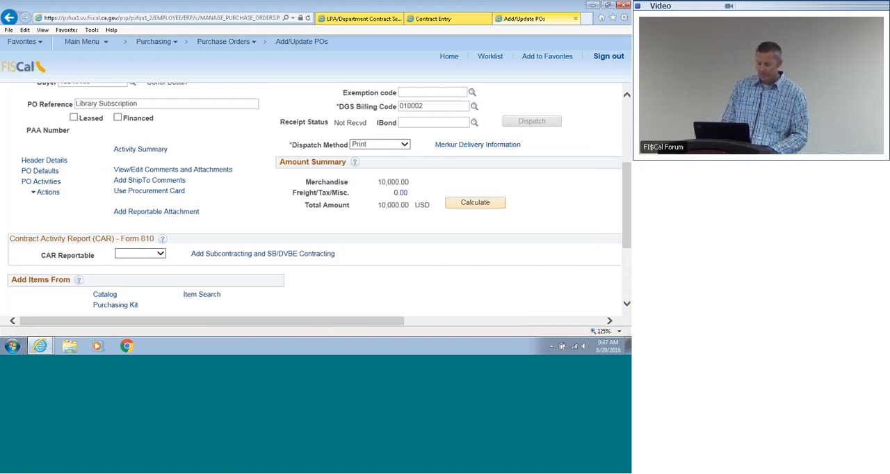
{"action": "left_click", "coordinate": [202, 253]}
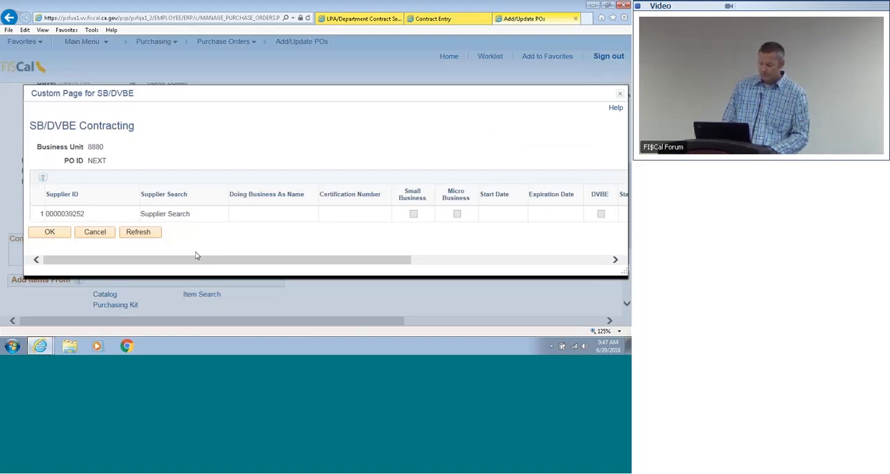
{"action": "left_click", "coordinate": [103, 233]}
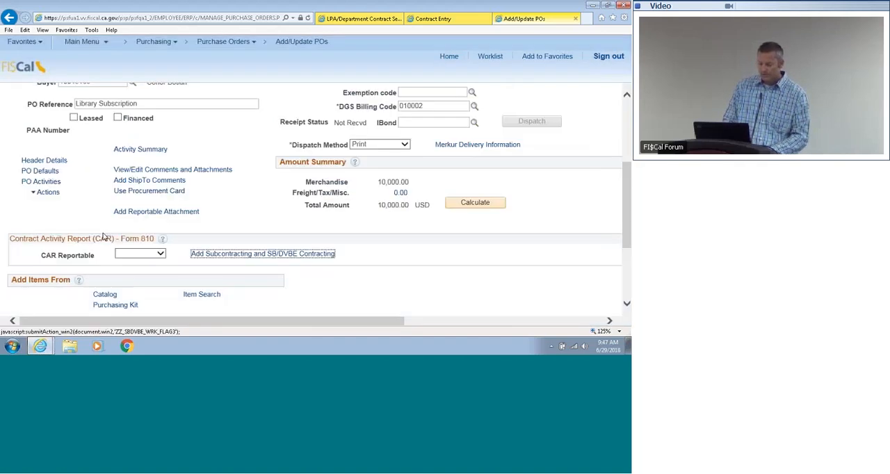
Step: Set CAR Reportable to No and save the purchase order
{"action": "left_click", "coordinate": [140, 254]}
{"action": "left_click", "coordinate": [132, 270]}
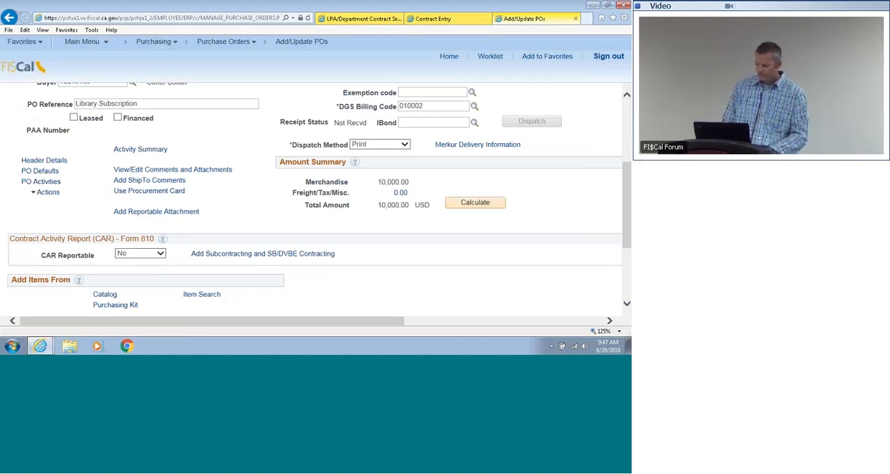
{"action": "scroll", "coordinate": [233, 292], "scroll_direction": "down", "scroll_amount": 5}
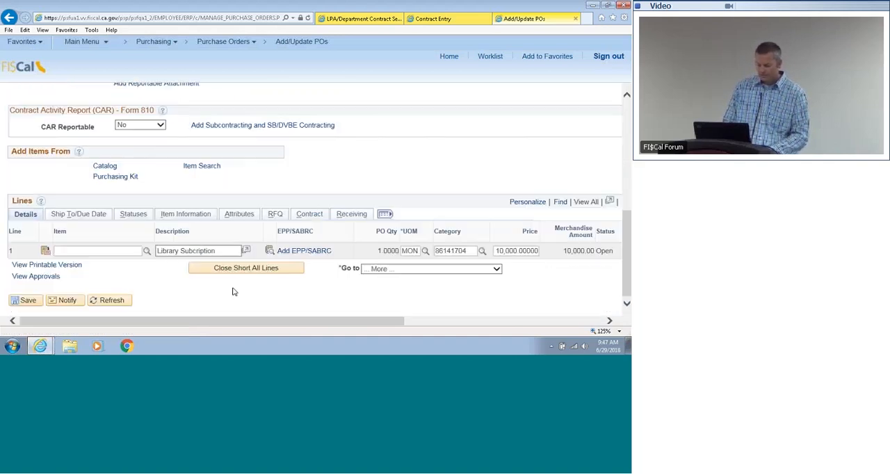
{"action": "left_click", "coordinate": [30, 299]}
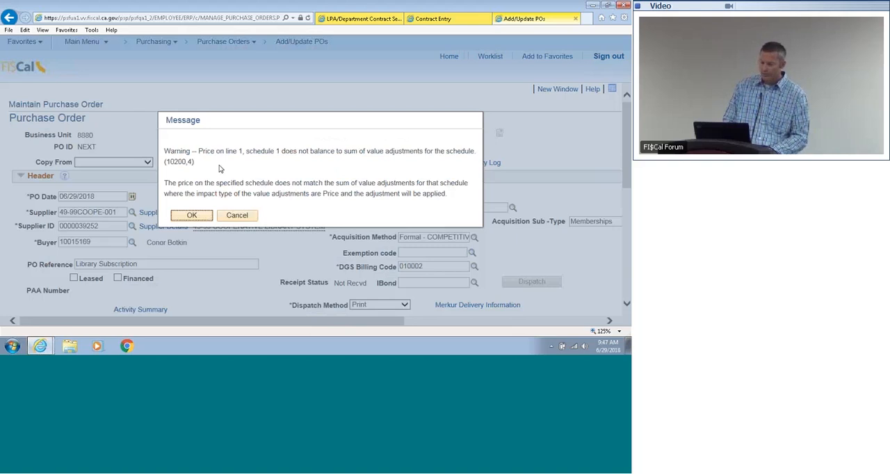
{"action": "left_click", "coordinate": [192, 215]}
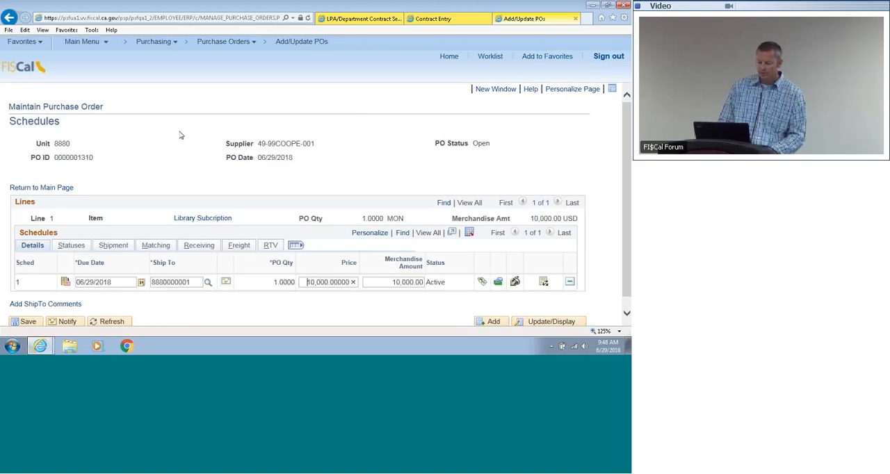
Step: Return to the saved purchase order's main page and examine its PO ID and header information
{"action": "left_click", "coordinate": [58, 192]}
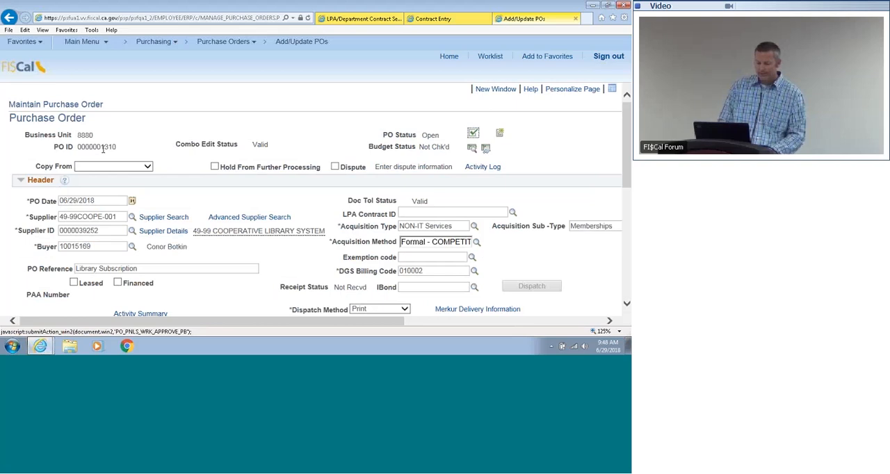
{"action": "double_click", "coordinate": [103, 148]}
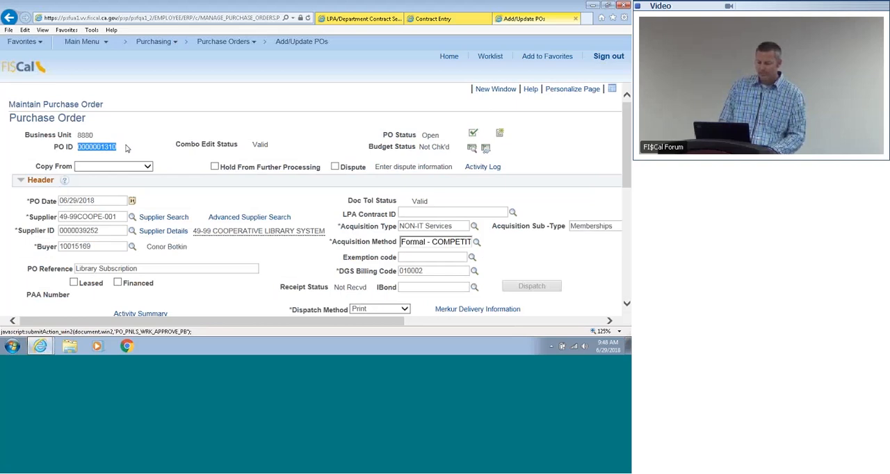
{"action": "left_click", "coordinate": [148, 141]}
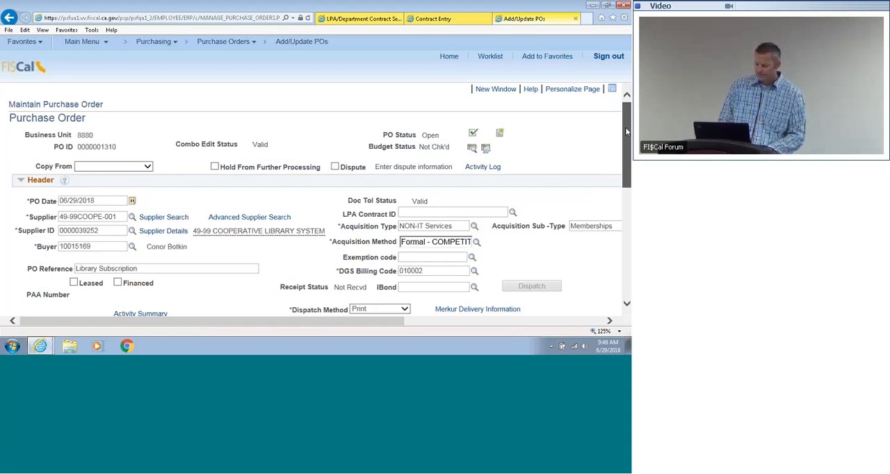
{"action": "scroll", "coordinate": [626, 148], "scroll_direction": "down", "scroll_amount": 1}
{"action": "left_click_drag", "start_coordinate": [626, 147], "coordinate": [627, 116]}
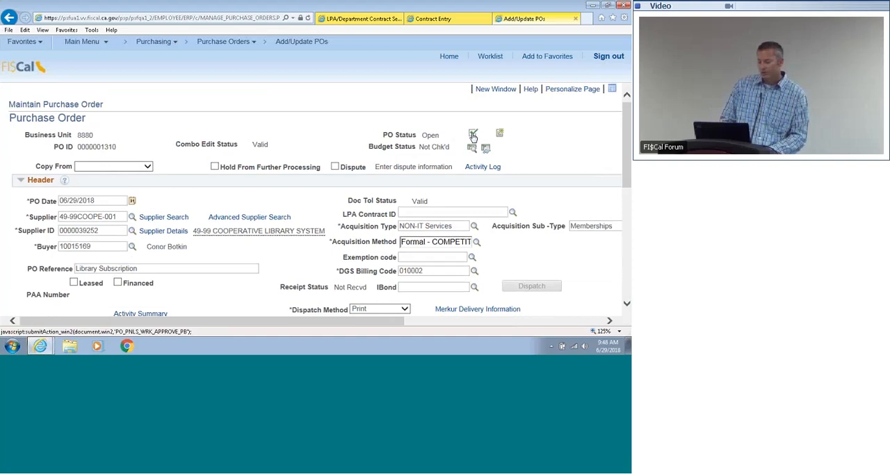
Step: Submit the purchase order for approval, saving the current document
{"action": "left_click", "coordinate": [473, 136]}
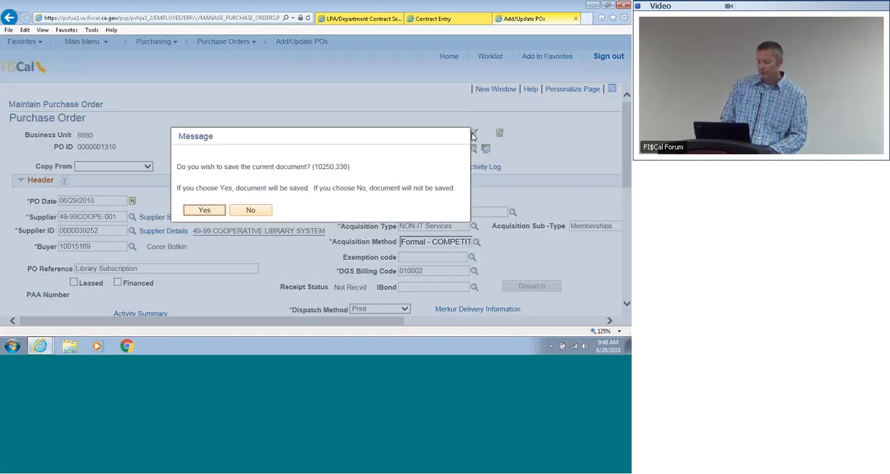
{"action": "left_click", "coordinate": [205, 210]}
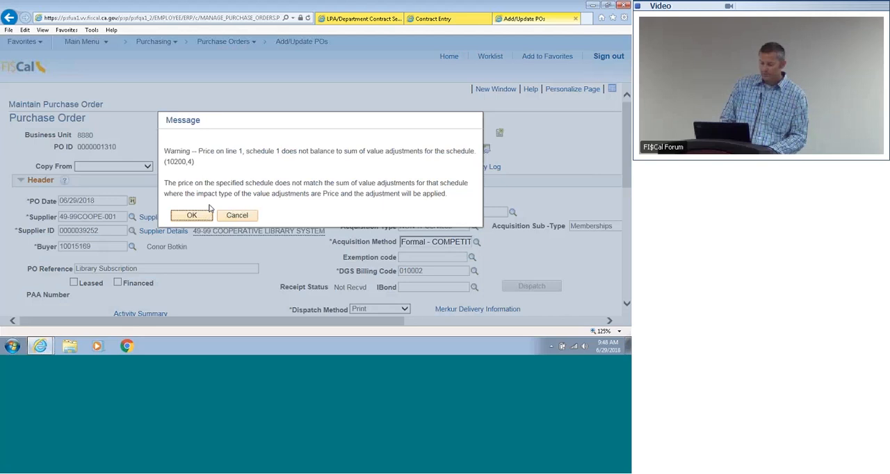
{"action": "left_click", "coordinate": [201, 217]}
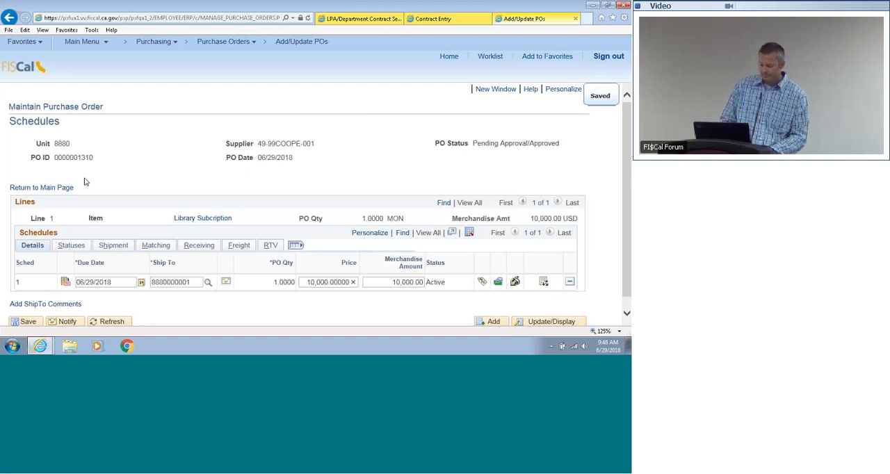
Step: Go back to the purchase order's main page, review its approval routing, and return to the purchase order
{"action": "left_click", "coordinate": [63, 187]}
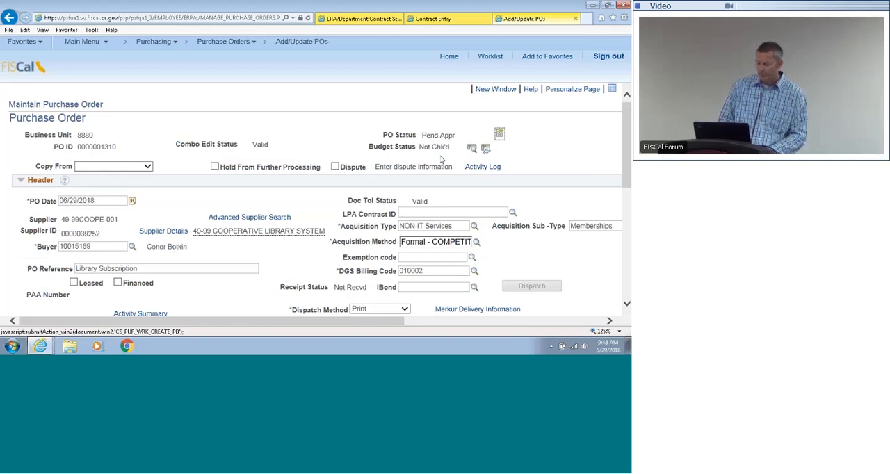
{"action": "left_click_drag", "start_coordinate": [628, 121], "coordinate": [628, 238]}
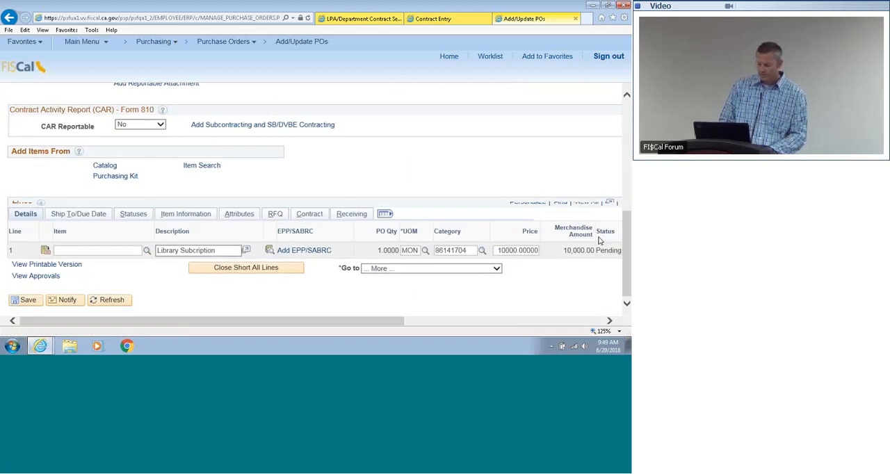
{"action": "left_click", "coordinate": [36, 276]}
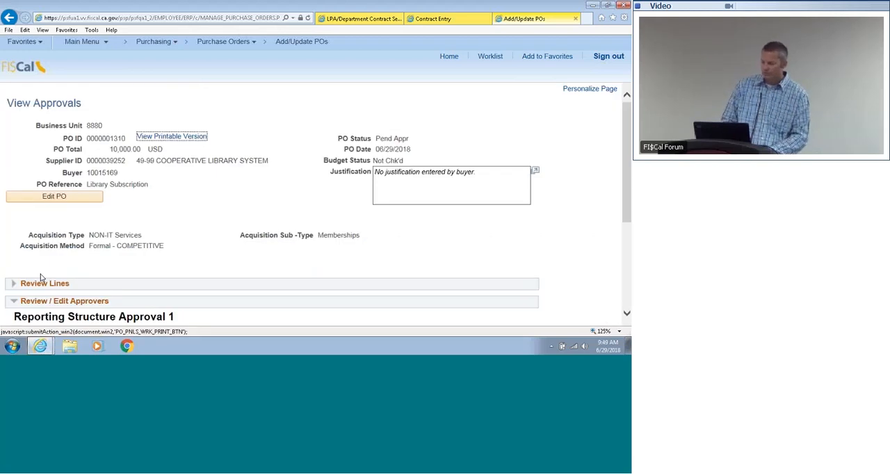
{"action": "left_click_drag", "start_coordinate": [625, 171], "coordinate": [623, 259]}
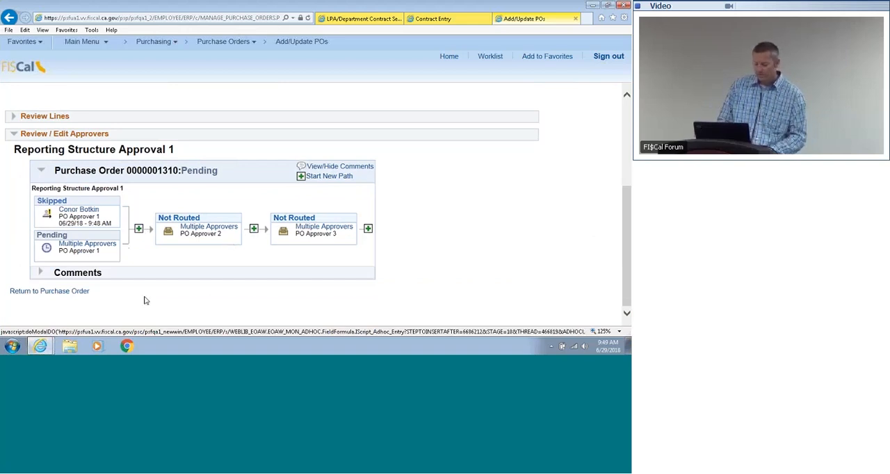
{"action": "left_click", "coordinate": [61, 292]}
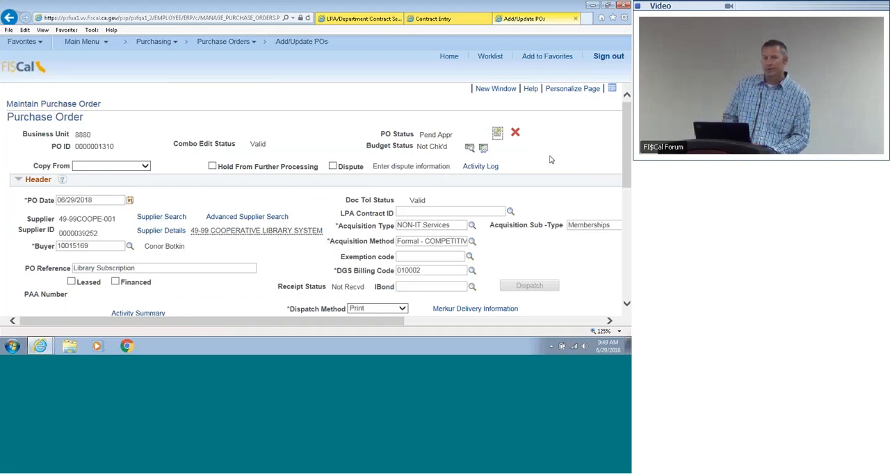
Step: Run the budget check on the purchase order and review its budget status and encumbrance balance
{"action": "left_click", "coordinate": [469, 149]}
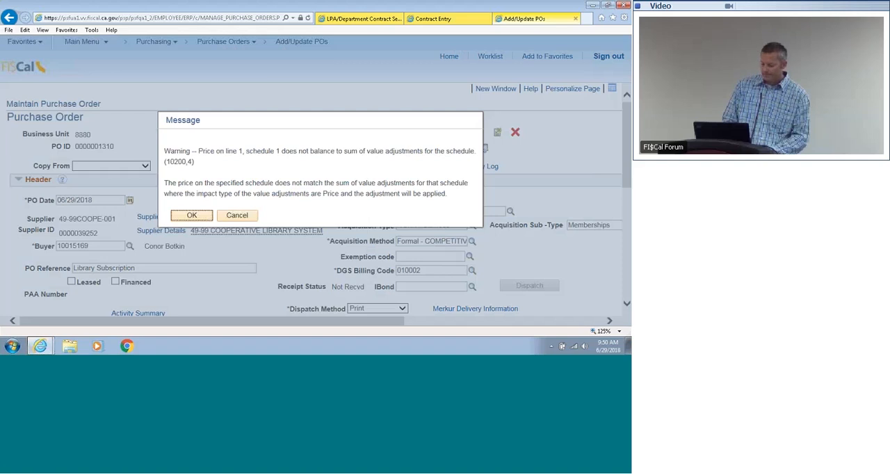
{"action": "left_click", "coordinate": [186, 217]}
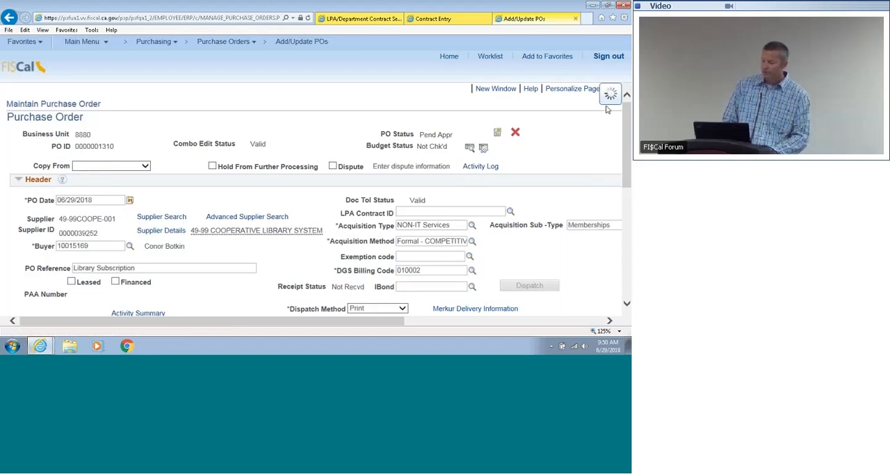
{"action": "scroll", "coordinate": [513, 196], "scroll_direction": "down", "scroll_amount": 3}
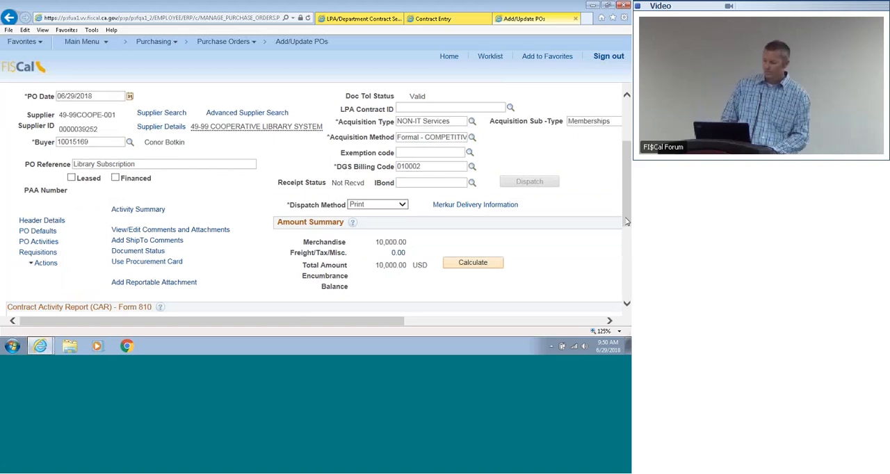
{"action": "left_click_drag", "start_coordinate": [627, 222], "coordinate": [627, 181]}
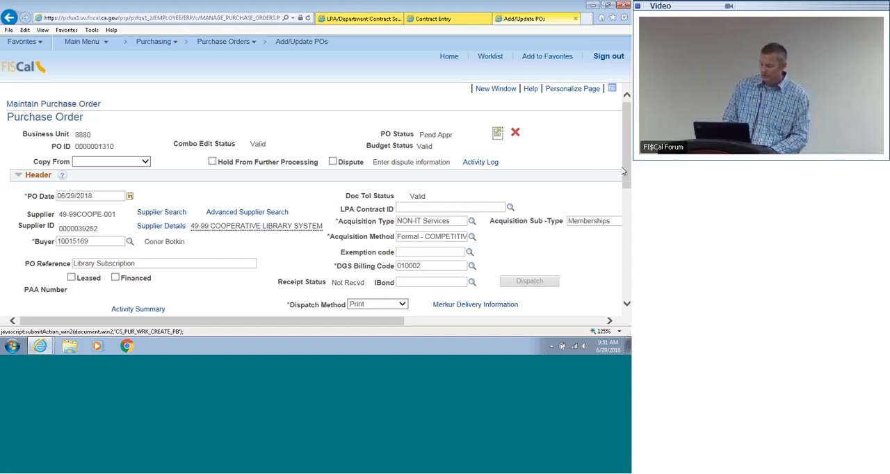
{"action": "scroll", "coordinate": [624, 171], "scroll_direction": "down", "scroll_amount": 3}
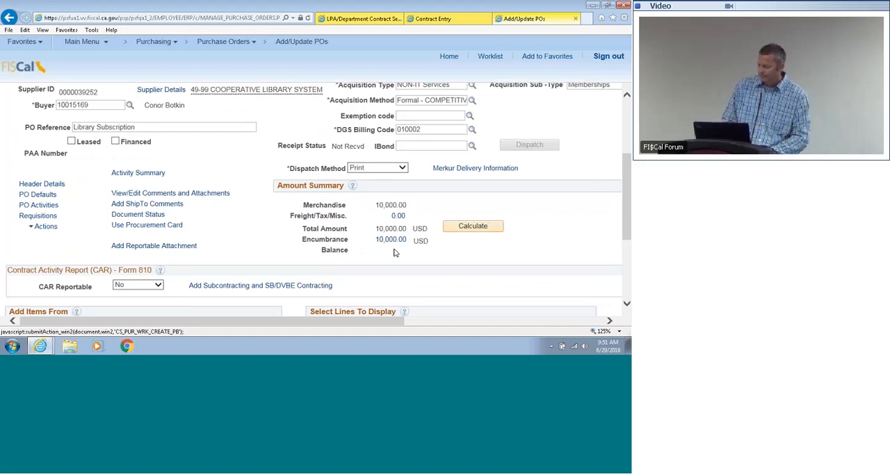
{"action": "scroll", "coordinate": [431, 201], "scroll_direction": "up", "scroll_amount": 3}
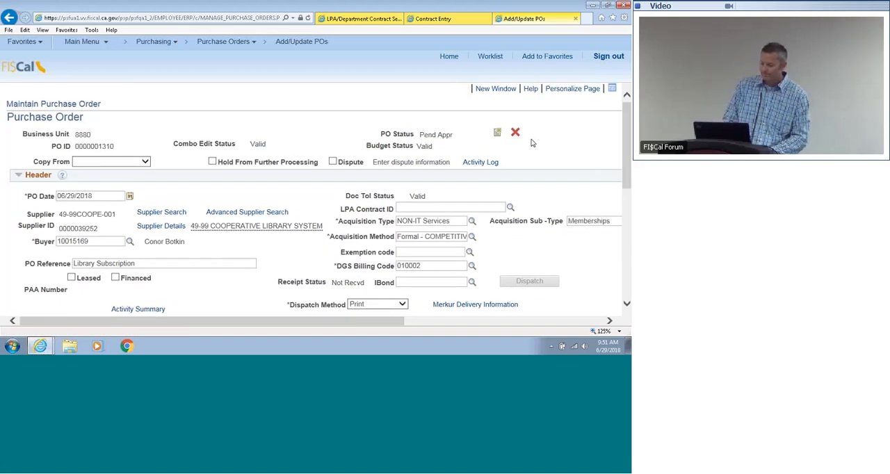
Step: Open a new window and go to the Monitor Approvals page of Enterprise Components
{"action": "left_click", "coordinate": [493, 89]}
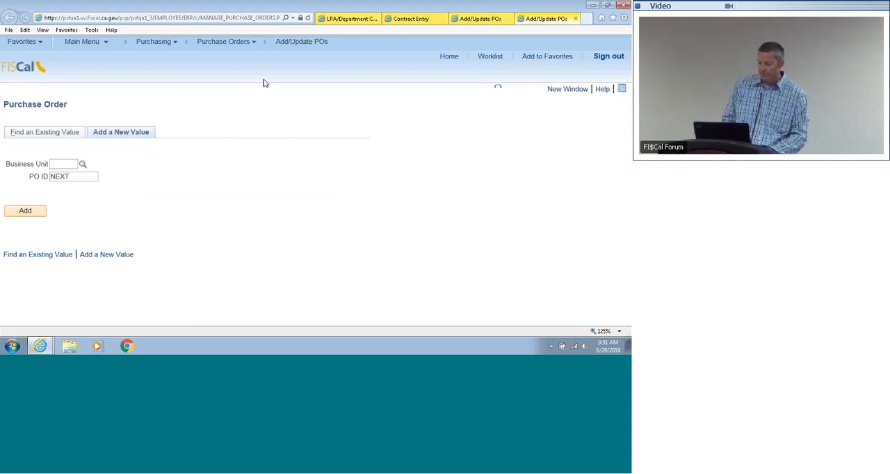
{"action": "left_click", "coordinate": [94, 43]}
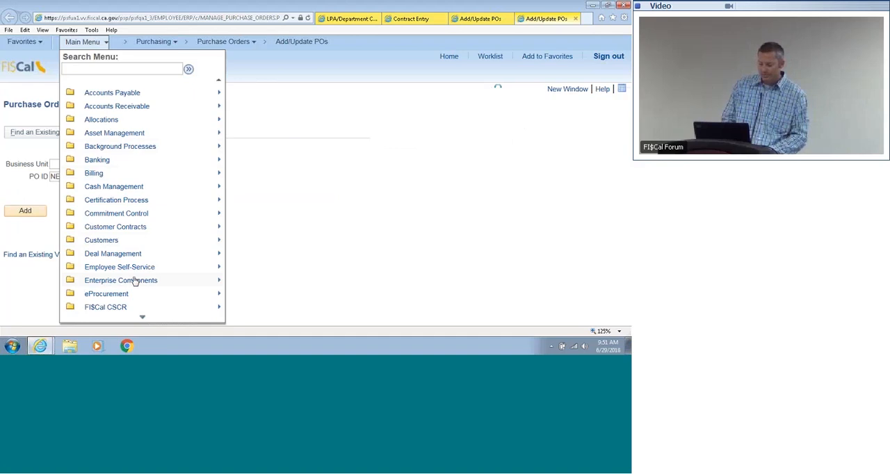
{"action": "mouse_move", "coordinate": [135, 281]}
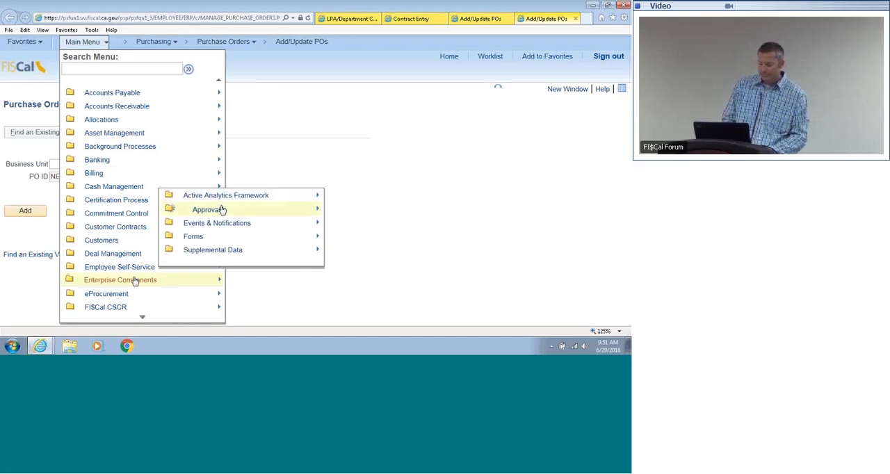
{"action": "mouse_move", "coordinate": [223, 209]}
{"action": "mouse_move", "coordinate": [278, 208]}
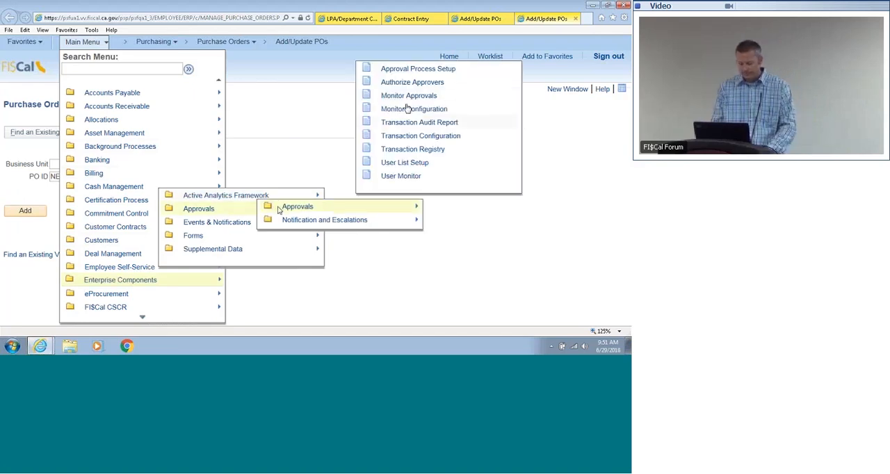
{"action": "left_click", "coordinate": [417, 97]}
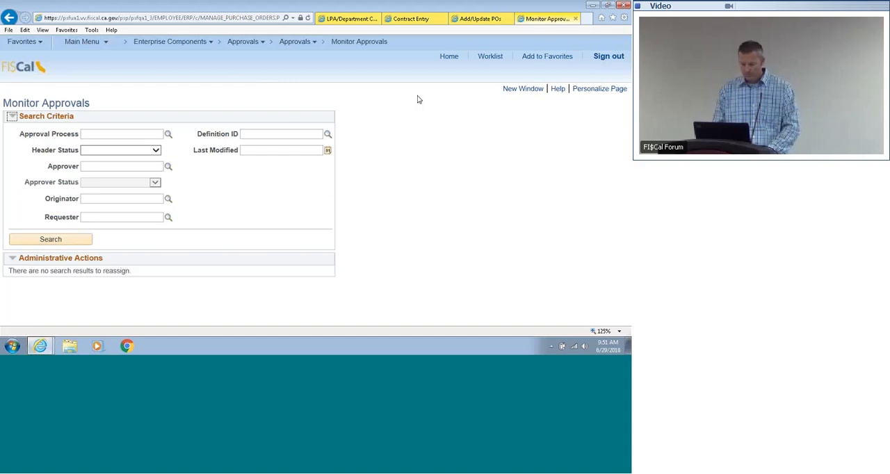
Step: Search for PurchaseOrder approvals with header status Pending, the approver's user ID and last modified date 06/29/2018
{"action": "left_click", "coordinate": [168, 134]}
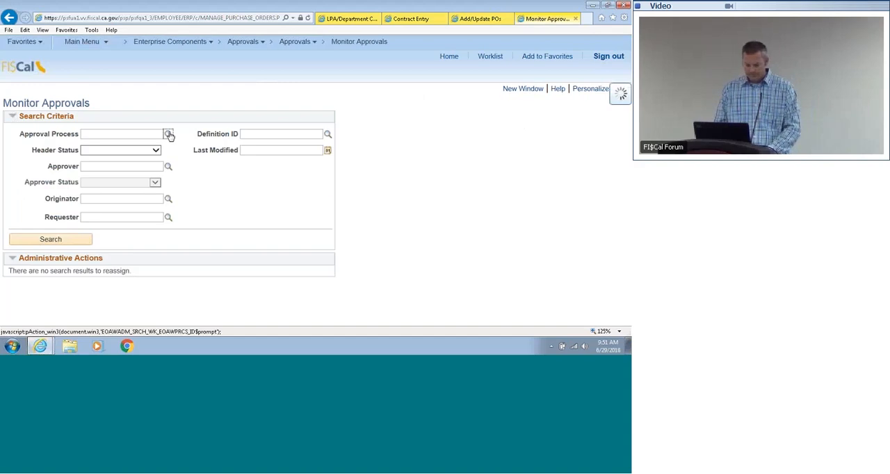
{"action": "left_click", "coordinate": [241, 178]}
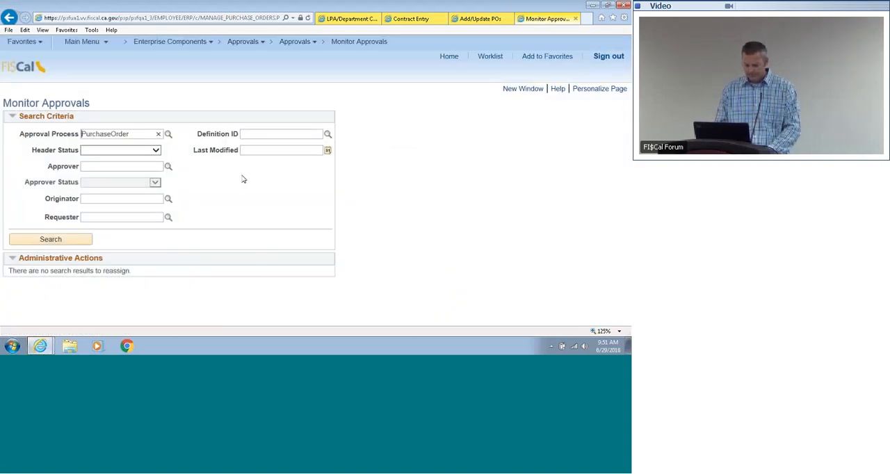
{"action": "left_click", "coordinate": [155, 150]}
{"action": "left_click", "coordinate": [125, 208]}
{"action": "left_click", "coordinate": [140, 165]}
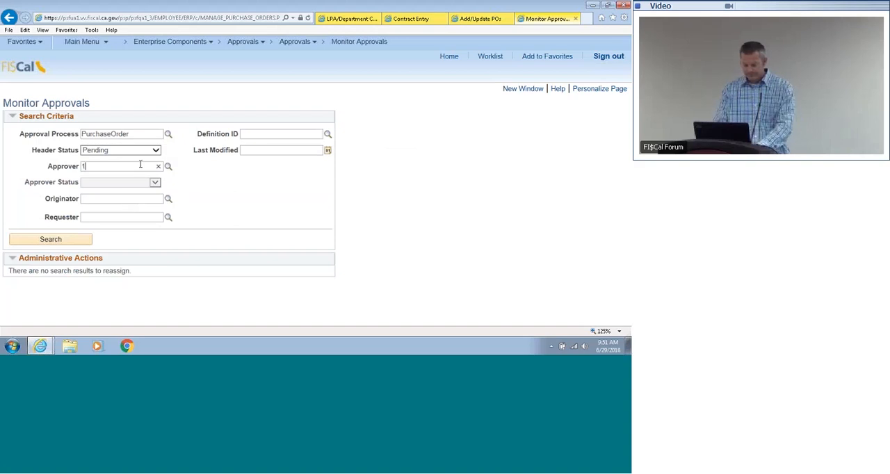
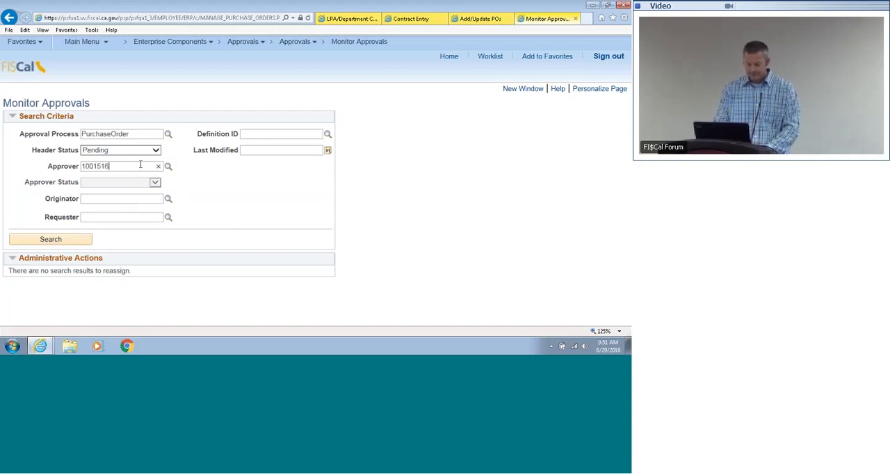
{"action": "left_click", "coordinate": [242, 151]}
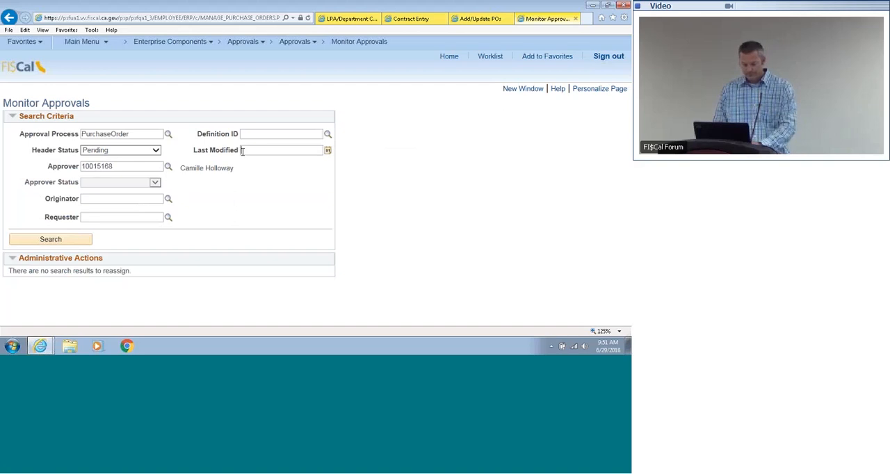
{"action": "left_click", "coordinate": [81, 242]}
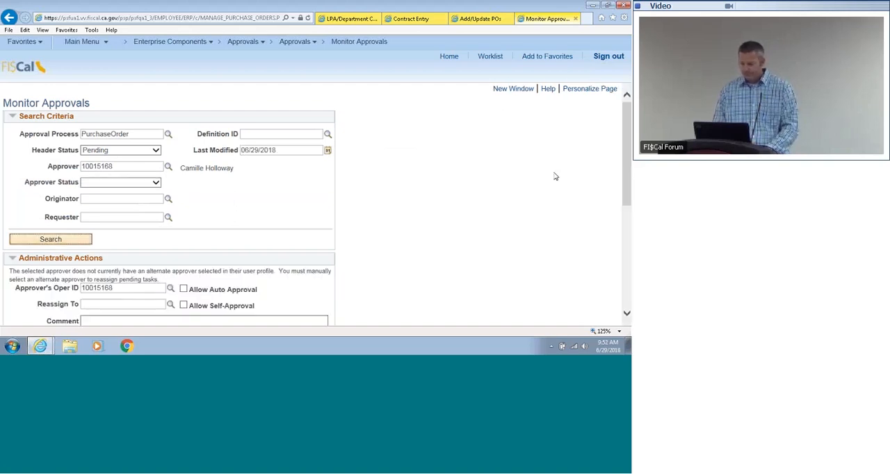
Step: Open the pending purchase order from the search results and administratively approve each approval level on the approver's behalf
{"action": "left_click_drag", "start_coordinate": [625, 166], "coordinate": [625, 263]}
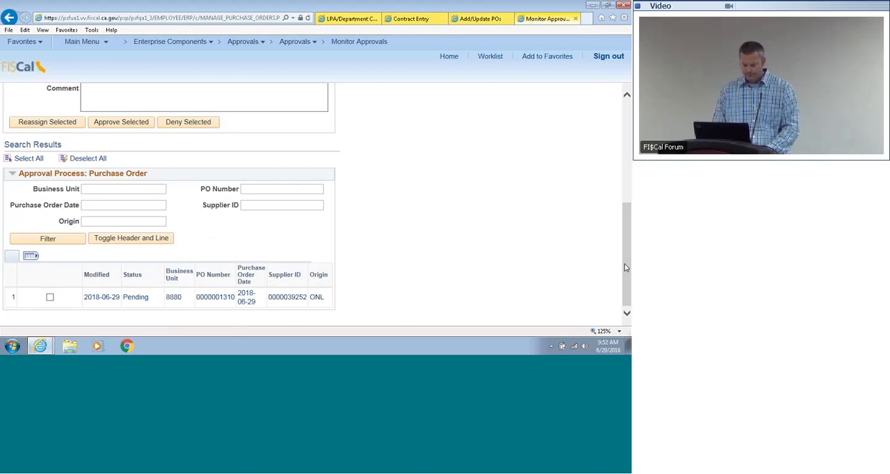
{"action": "left_click", "coordinate": [221, 298]}
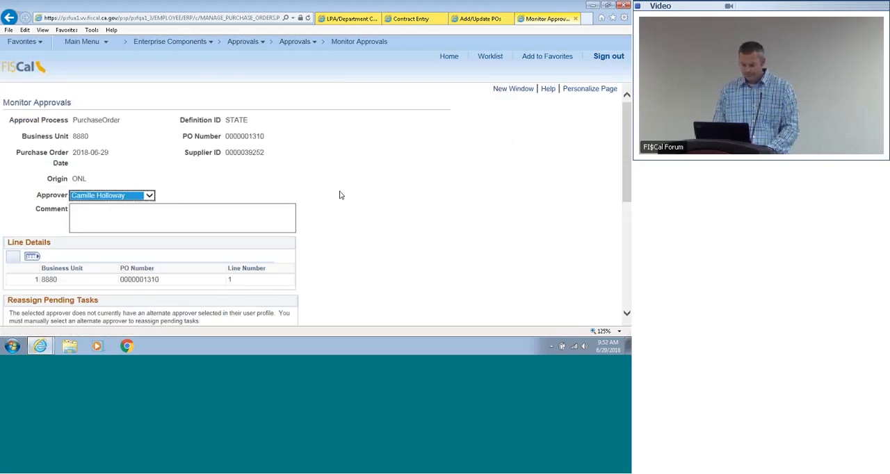
{"action": "left_click_drag", "start_coordinate": [626, 151], "coordinate": [625, 200]}
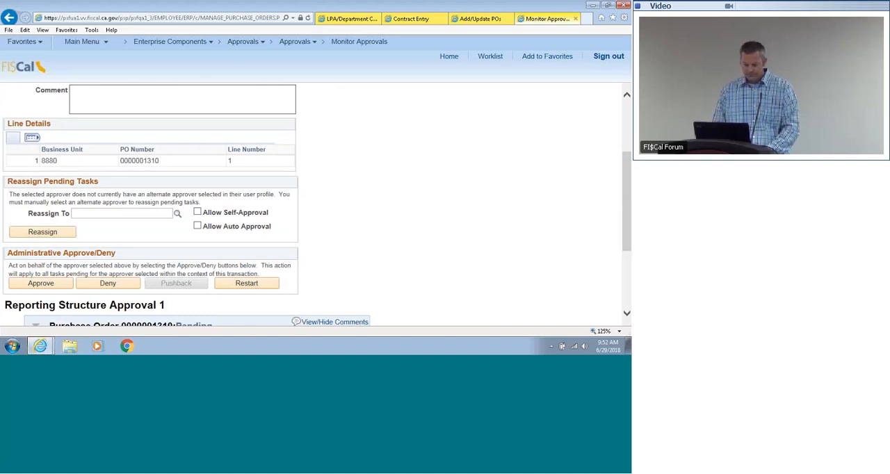
{"action": "left_click", "coordinate": [59, 286]}
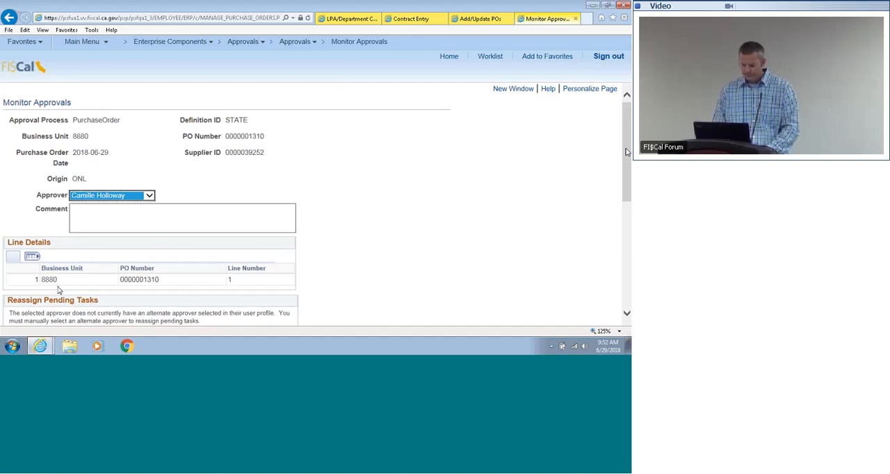
{"action": "left_click_drag", "start_coordinate": [627, 152], "coordinate": [610, 231]}
{"action": "left_click", "coordinate": [41, 208]}
{"action": "left_click_drag", "start_coordinate": [626, 139], "coordinate": [616, 211]}
{"action": "left_click", "coordinate": [55, 238]}
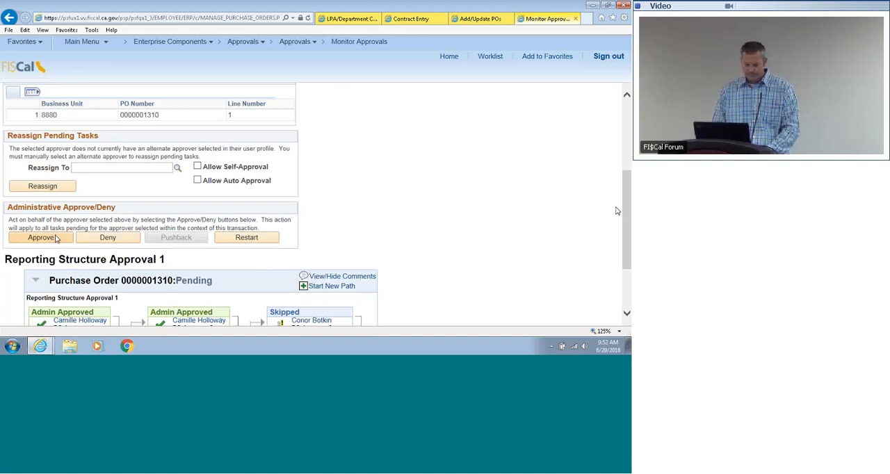
Step: Go back to the purchase order, reload it through the Add/Update POs search, and check its PO status
{"action": "left_click", "coordinate": [466, 19]}
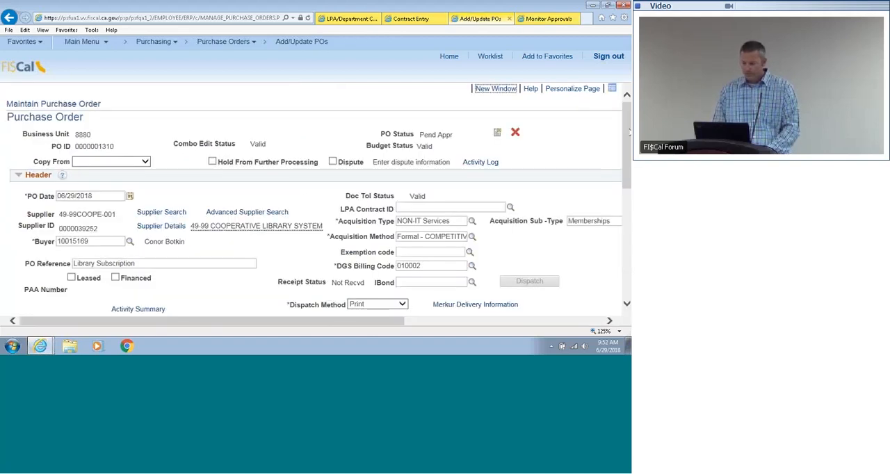
{"action": "left_click_drag", "start_coordinate": [626, 134], "coordinate": [625, 256]}
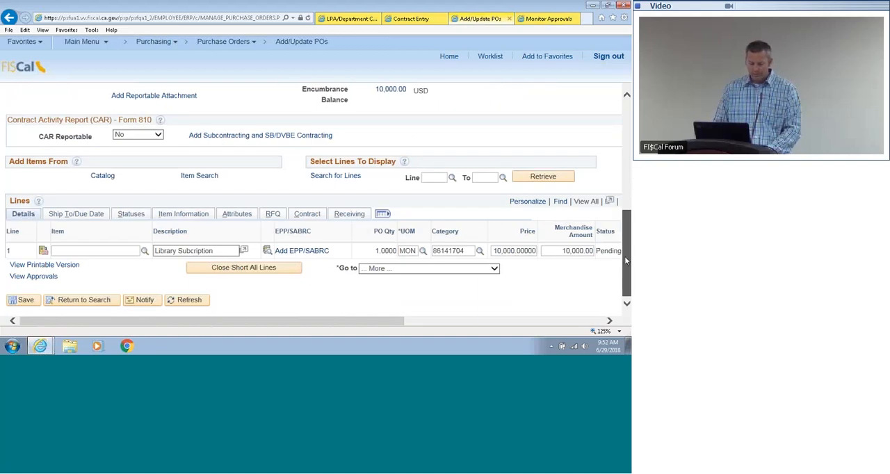
{"action": "left_click", "coordinate": [103, 300]}
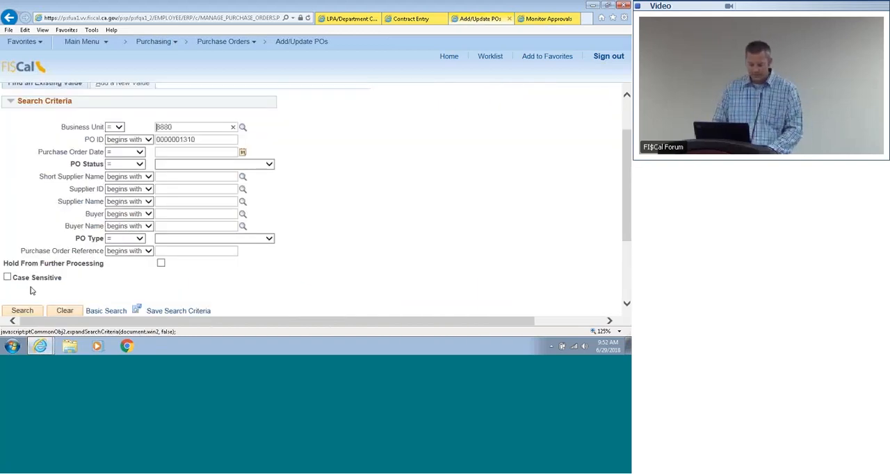
{"action": "left_click", "coordinate": [30, 312]}
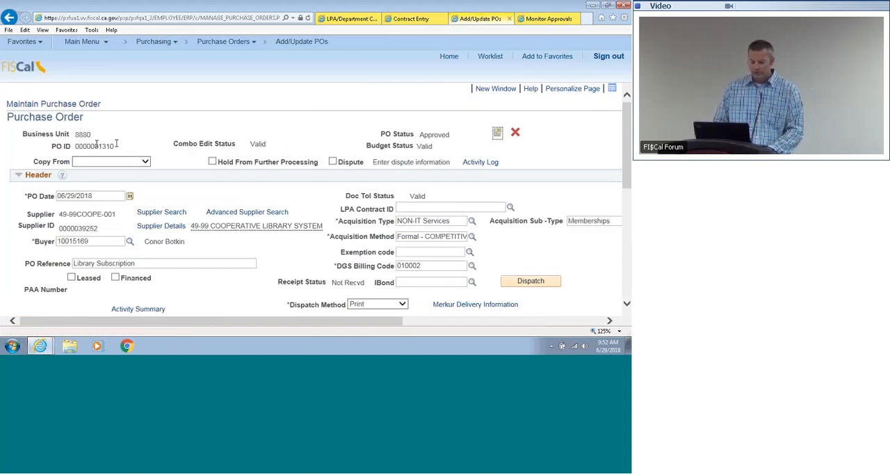
{"action": "left_click_drag", "start_coordinate": [299, 111], "coordinate": [381, 139]}
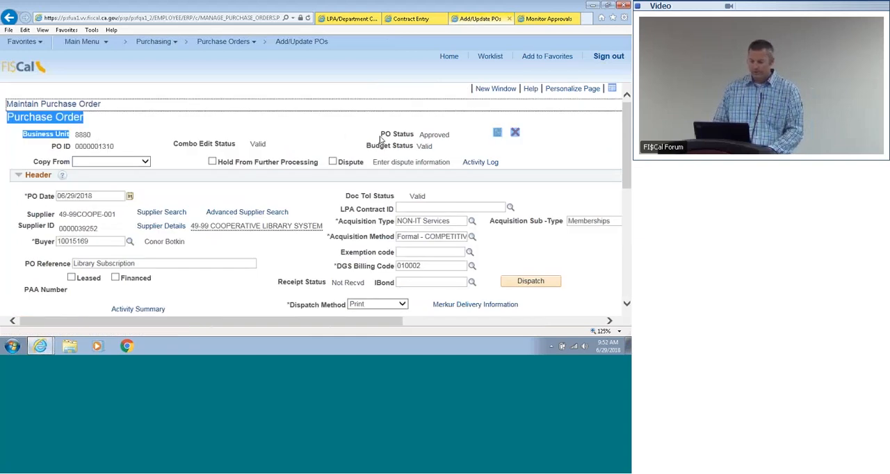
{"action": "left_click", "coordinate": [344, 135]}
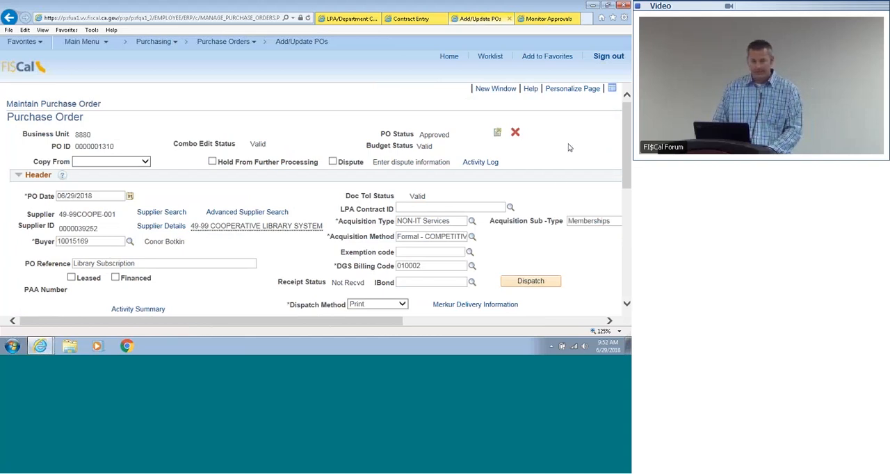
Step: Examine the purchase order's dispatch options, close them without dispatching, and look over the header and amount summary
{"action": "left_click", "coordinate": [530, 282]}
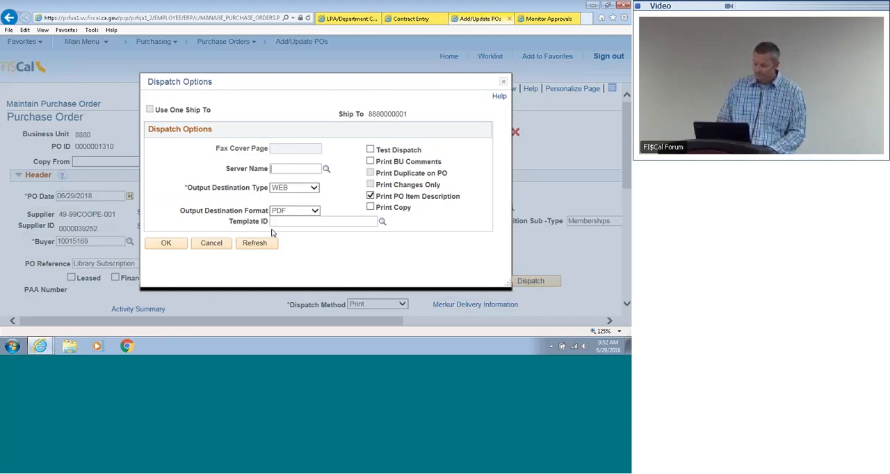
{"action": "left_click", "coordinate": [210, 243]}
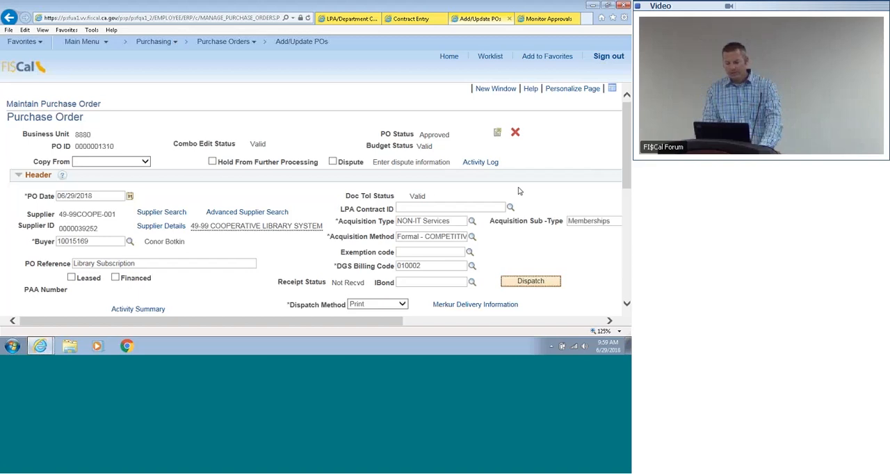
{"action": "scroll", "coordinate": [621, 169], "scroll_direction": "down", "scroll_amount": 2}
{"action": "scroll", "coordinate": [621, 169], "scroll_direction": "down", "scroll_amount": 3}
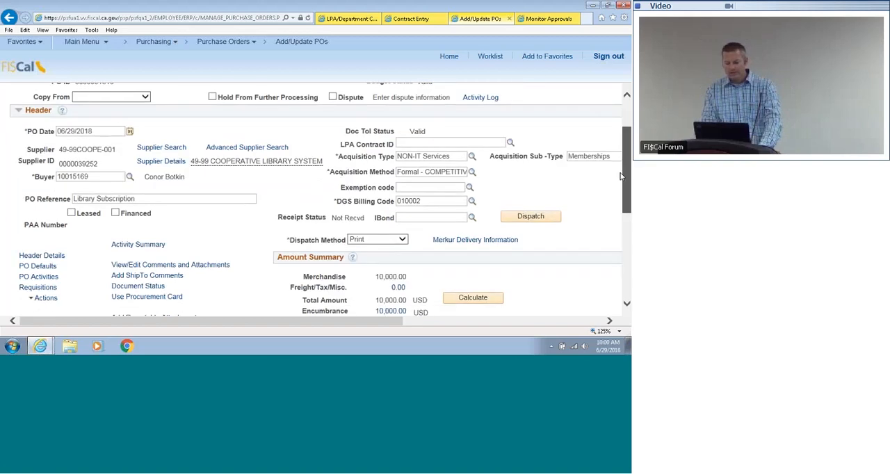
{"action": "scroll", "coordinate": [621, 186], "scroll_direction": "up", "scroll_amount": 4}
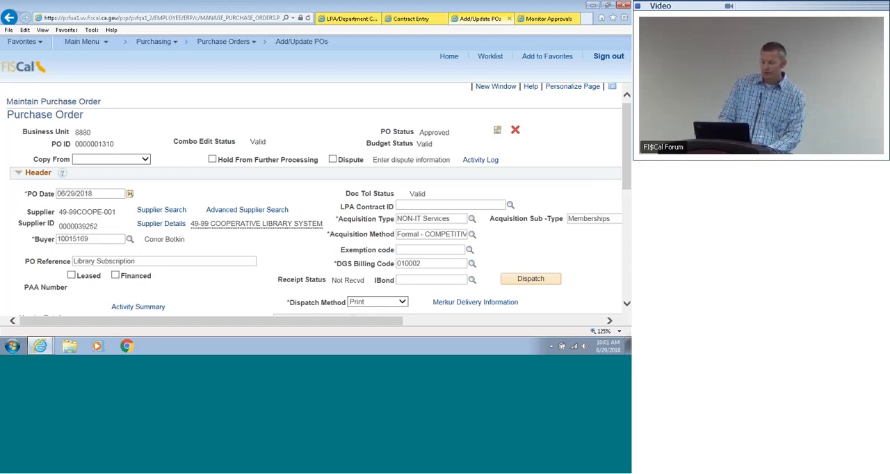
Step: Dispatch the purchase order with WEB output in PDF format, choosing to wait for confirmation and accepting the price warning
{"action": "left_click", "coordinate": [510, 281]}
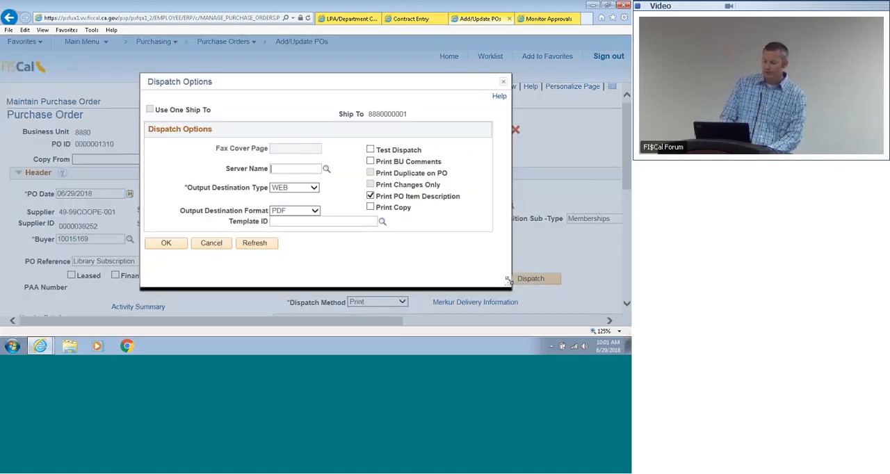
{"action": "left_click", "coordinate": [166, 244]}
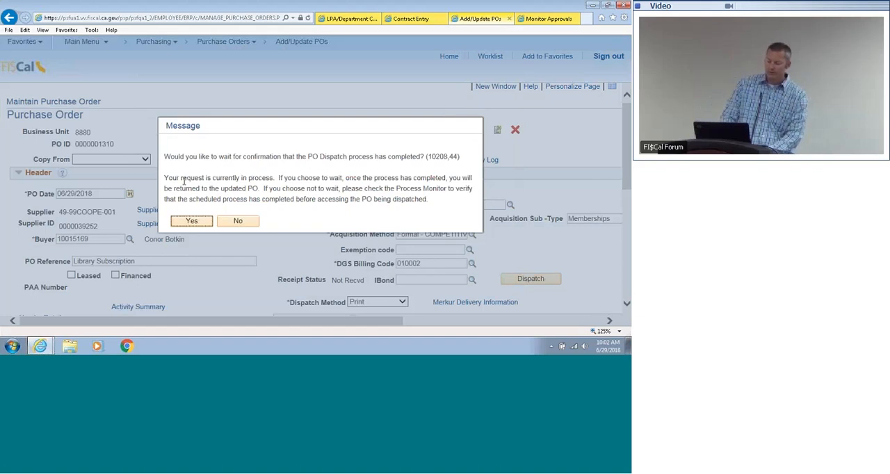
{"action": "left_click", "coordinate": [179, 221]}
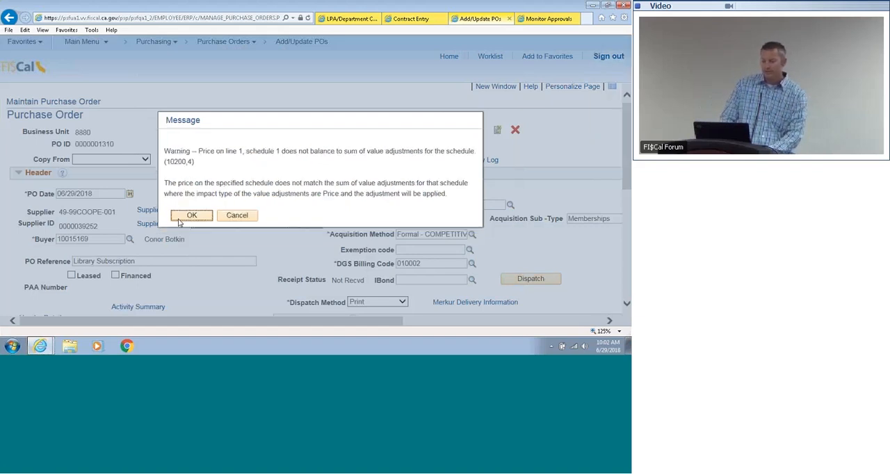
{"action": "left_click", "coordinate": [191, 216]}
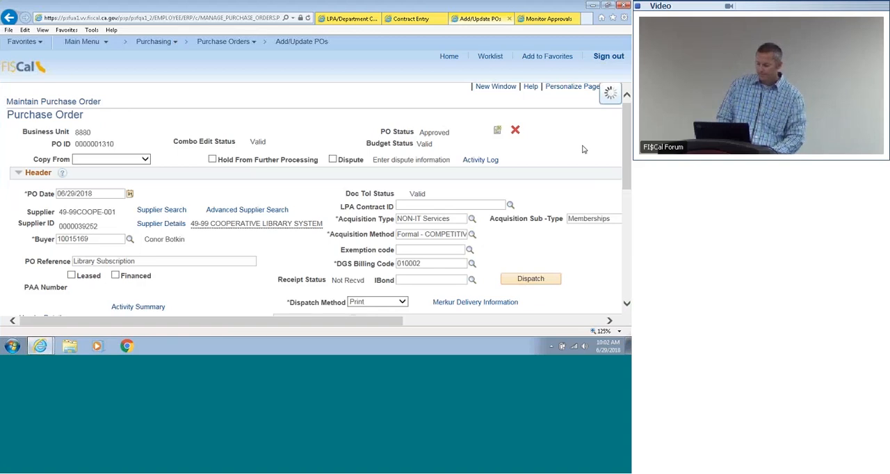
{"action": "mouse_move", "coordinate": [629, 142]}
{"action": "left_mouse_down"}
{"action": "mouse_move", "coordinate": [628, 191]}
{"action": "mouse_move", "coordinate": [628, 139]}
{"action": "left_mouse_up"}
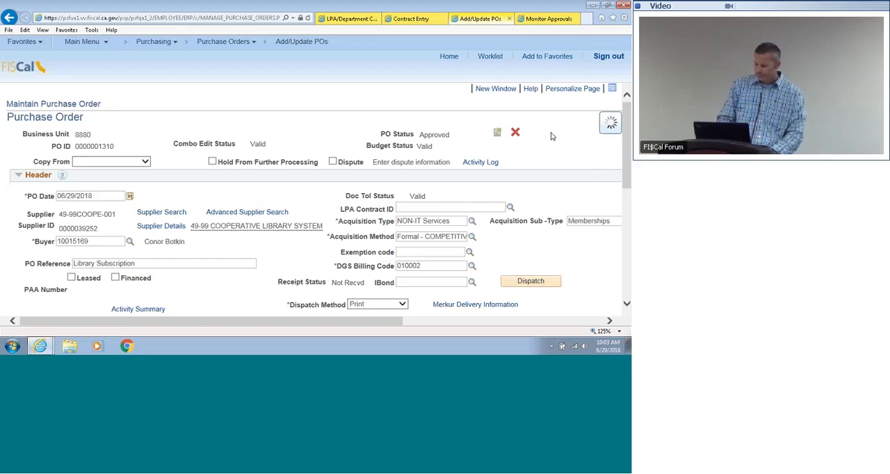
Step: Look at the source contract's entry page, and close the Monitor Approvals page to return to the purchase order
{"action": "left_click", "coordinate": [405, 21]}
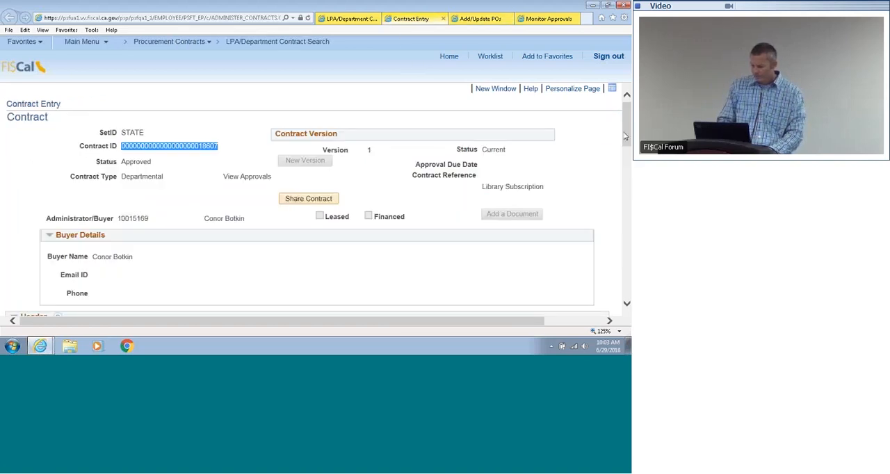
{"action": "mouse_move", "coordinate": [625, 136]}
{"action": "left_mouse_down"}
{"action": "mouse_move", "coordinate": [628, 199]}
{"action": "mouse_move", "coordinate": [627, 126]}
{"action": "left_mouse_up"}
{"action": "left_click", "coordinate": [482, 19]}
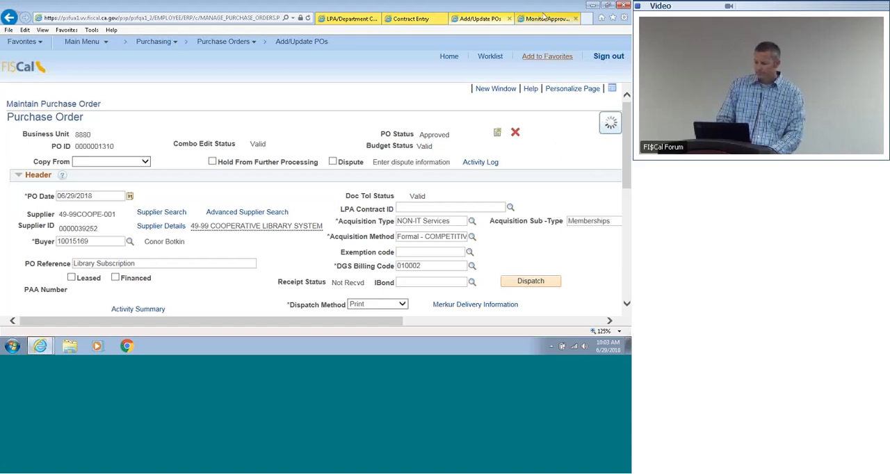
{"action": "left_click", "coordinate": [545, 18]}
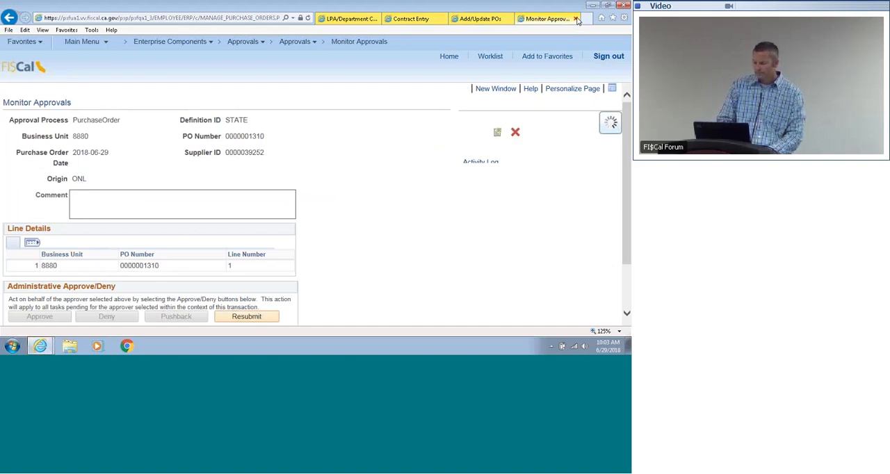
{"action": "left_click", "coordinate": [575, 19]}
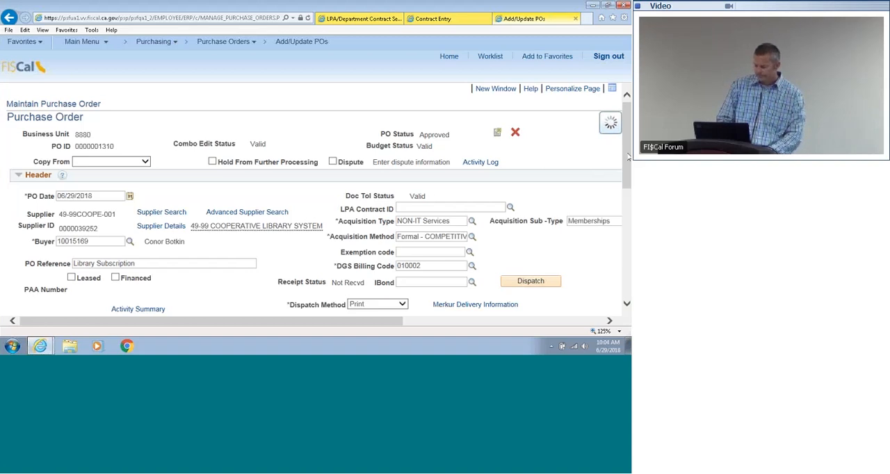
Step: Open the dispatched purchase order's Document Status page and examine its status details and associated procurement contract
{"action": "left_click_drag", "start_coordinate": [628, 157], "coordinate": [630, 129]}
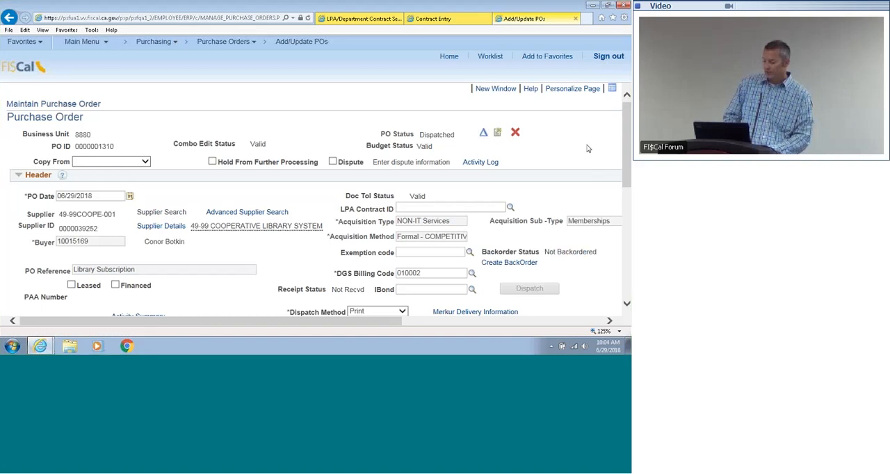
{"action": "left_click_drag", "start_coordinate": [626, 145], "coordinate": [624, 199]}
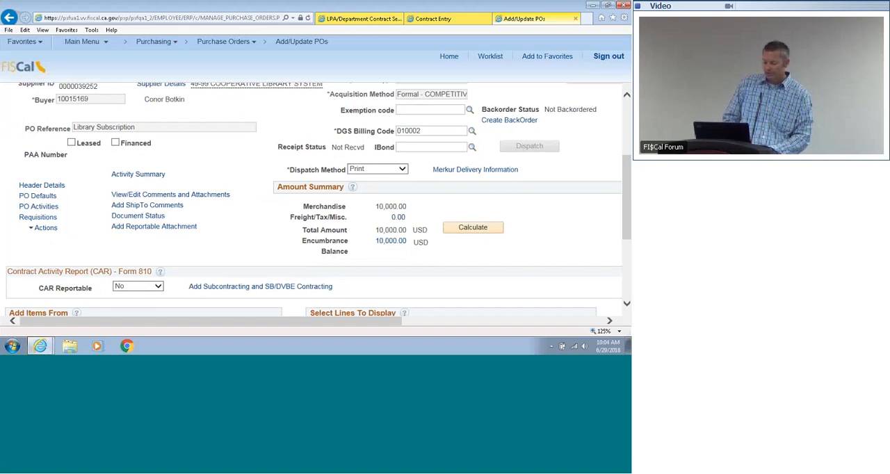
{"action": "left_click", "coordinate": [148, 218]}
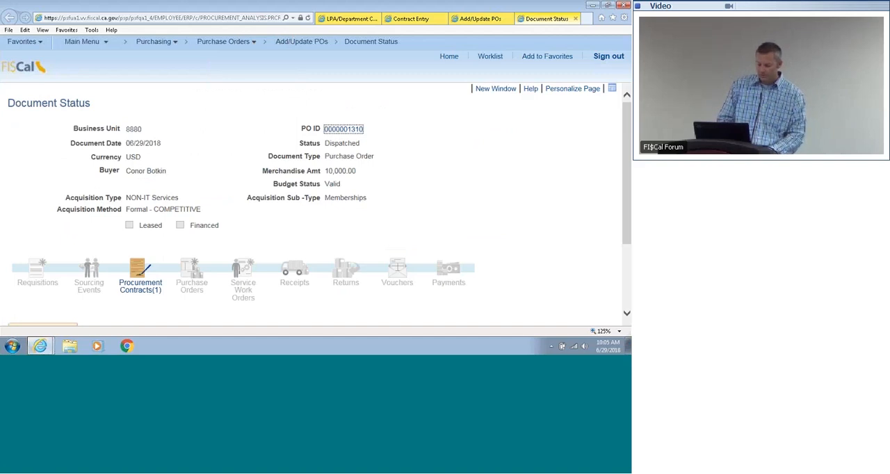
{"action": "left_click_drag", "start_coordinate": [627, 142], "coordinate": [624, 221]}
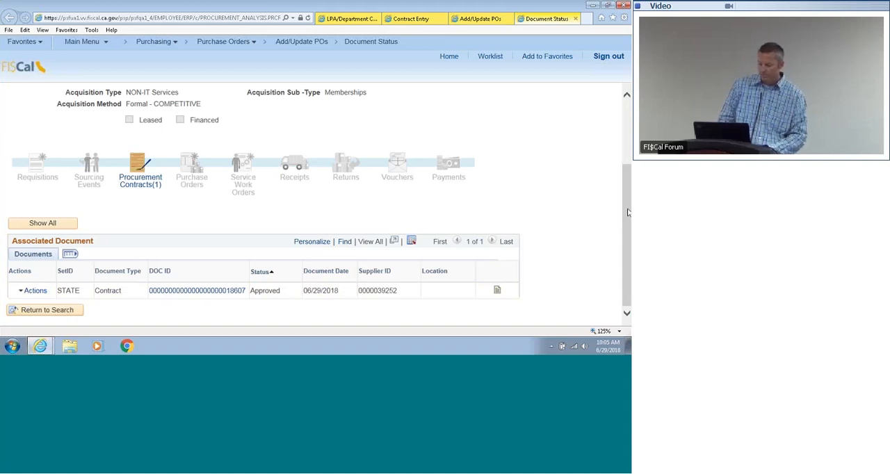
{"action": "scroll", "coordinate": [628, 214], "scroll_direction": "up", "scroll_amount": 3}
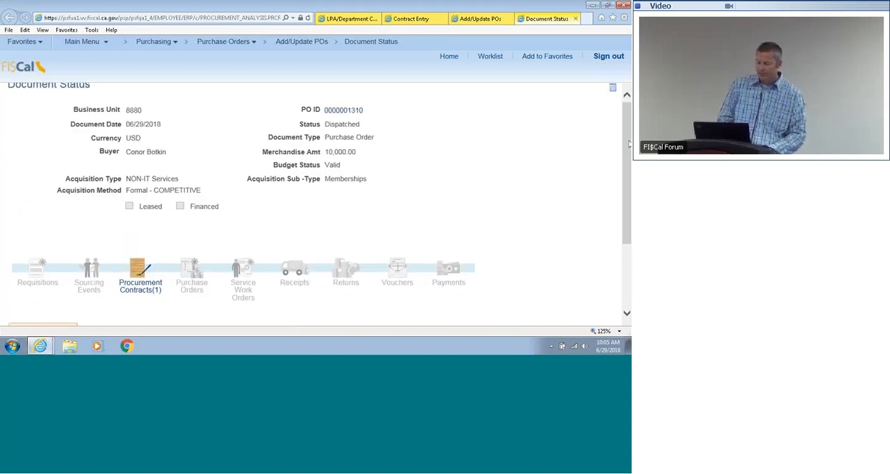
Step: Rerun the LPA/Department Contract Search for the library subscription contract, view that contract, and examine its released and remaining amounts
{"action": "left_click", "coordinate": [401, 19]}
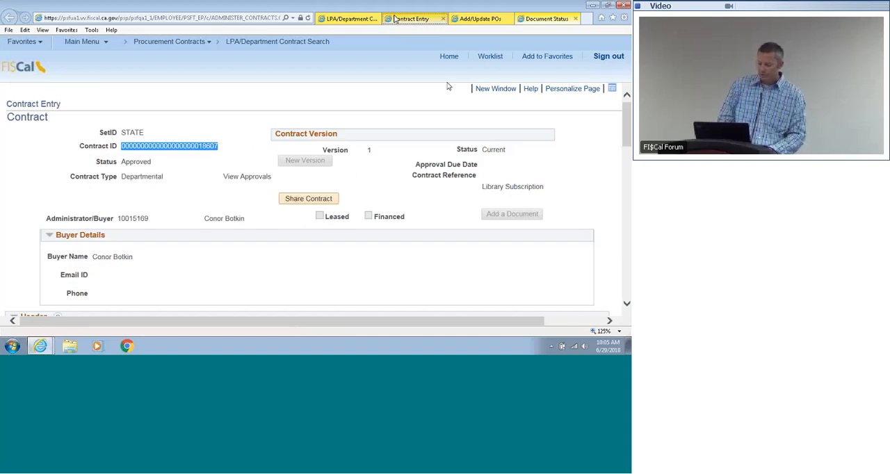
{"action": "left_click", "coordinate": [364, 22]}
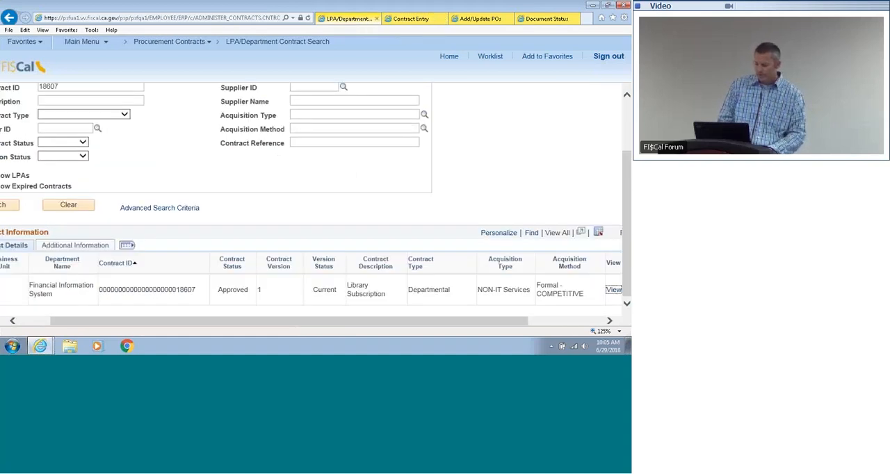
{"action": "left_click", "coordinate": [624, 195]}
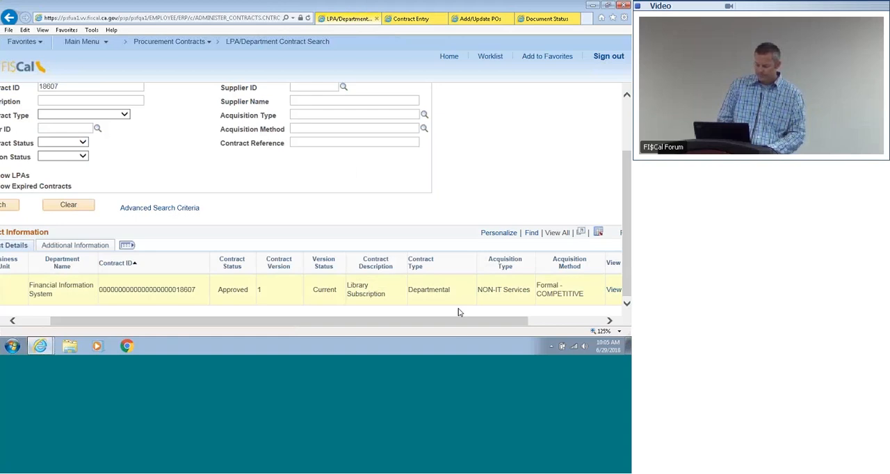
{"action": "left_click_drag", "start_coordinate": [449, 322], "coordinate": [447, 321]}
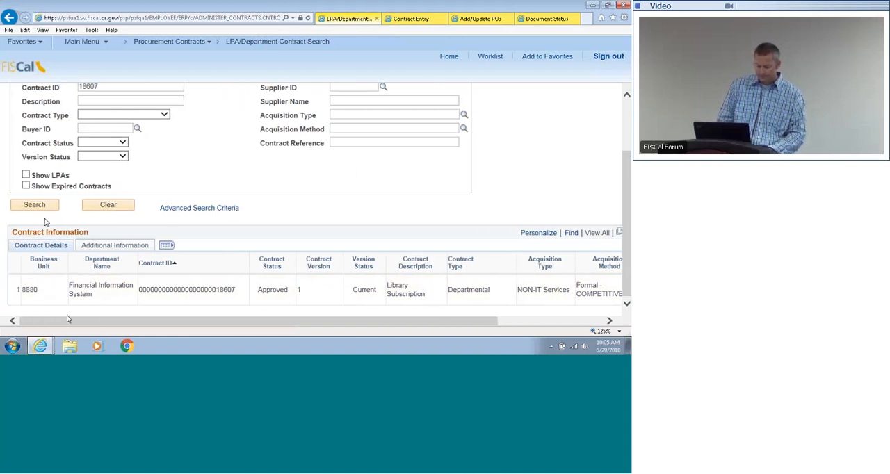
{"action": "left_click", "coordinate": [35, 206]}
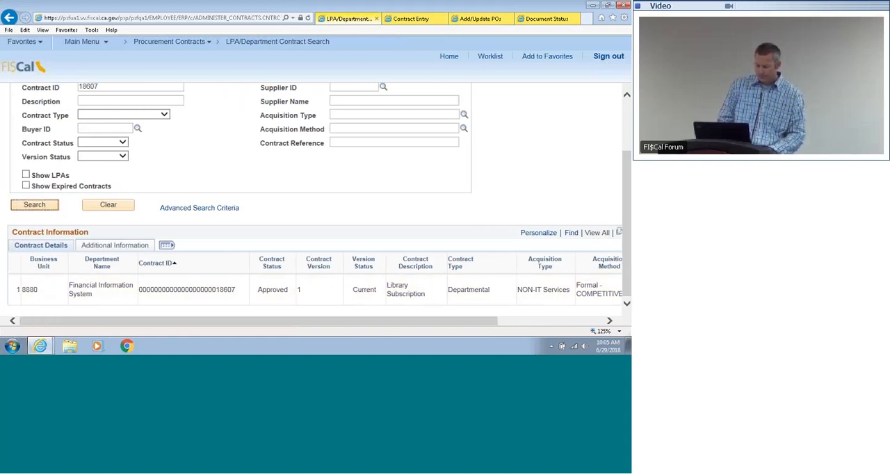
{"action": "left_click_drag", "start_coordinate": [261, 322], "coordinate": [366, 322]}
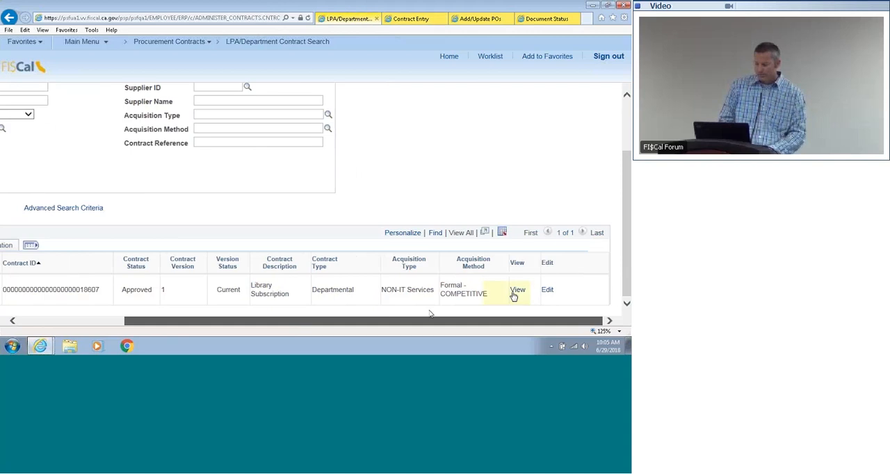
{"action": "left_click", "coordinate": [517, 291]}
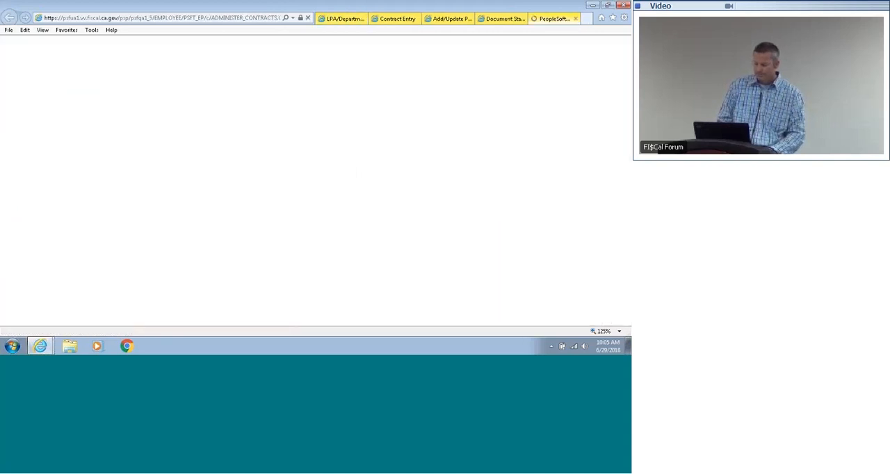
{"action": "left_click", "coordinate": [625, 165]}
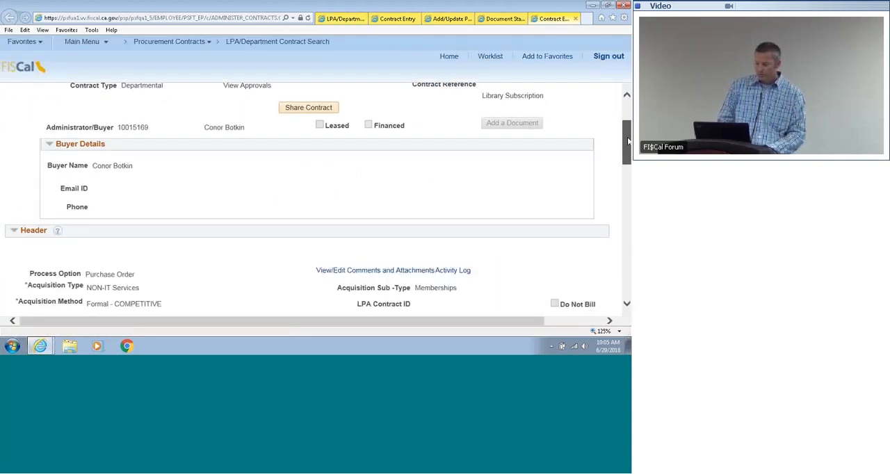
{"action": "left_click_drag", "start_coordinate": [625, 165], "coordinate": [621, 197]}
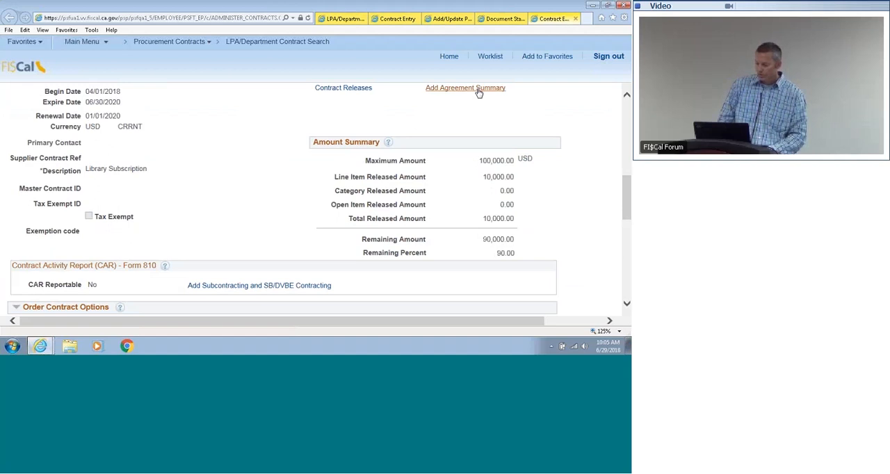
Step: Go to Report Manager under Reporting Tools and open the newest PO_DISPATCH.pdf from the Administration report list
{"action": "left_click", "coordinate": [499, 18]}
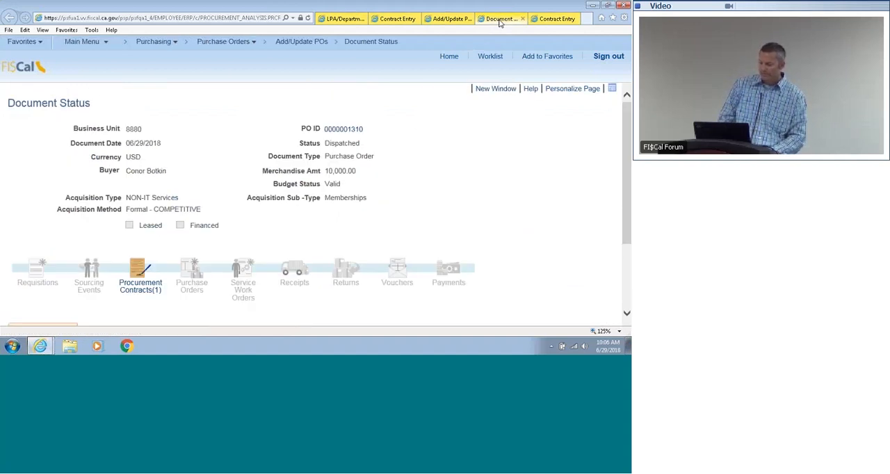
{"action": "left_click", "coordinate": [395, 18]}
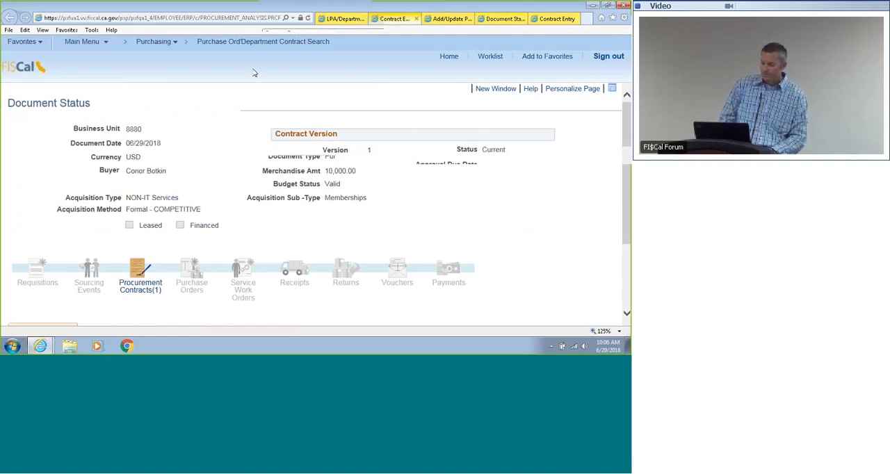
{"action": "left_click", "coordinate": [83, 41]}
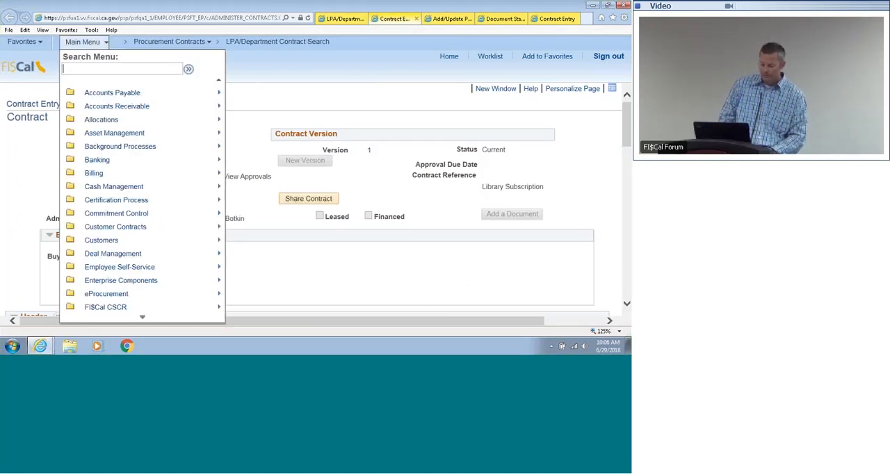
{"action": "mouse_move", "coordinate": [143, 319]}
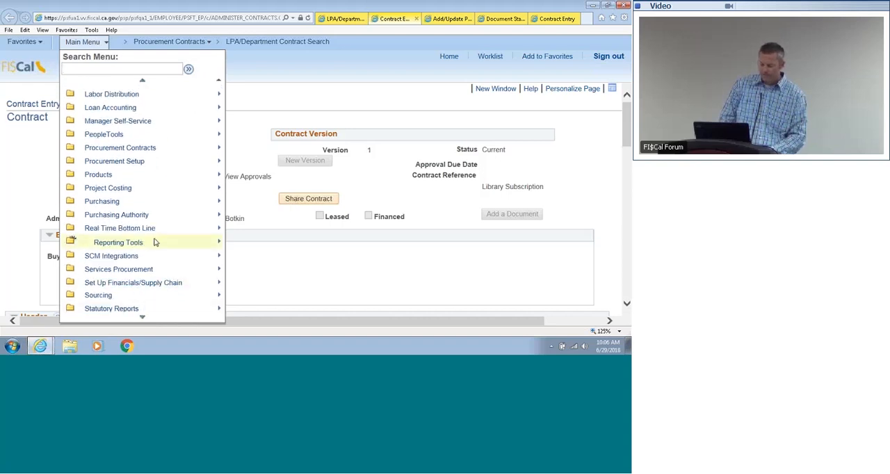
{"action": "mouse_move", "coordinate": [156, 242]}
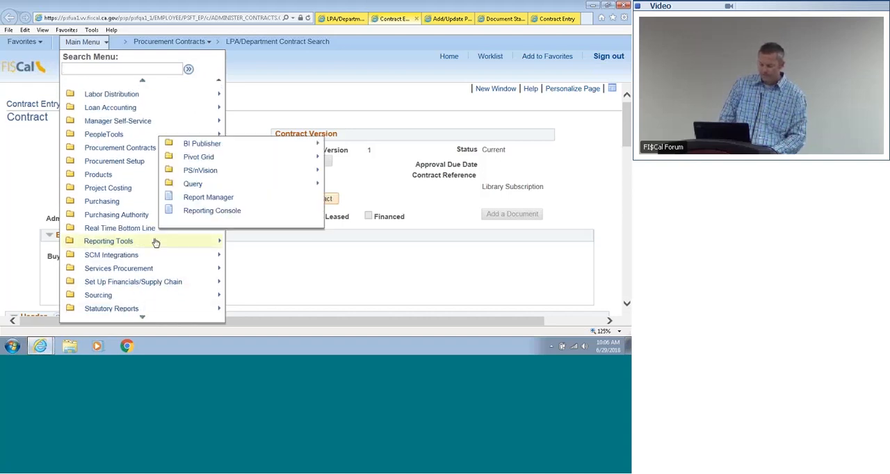
{"action": "left_click", "coordinate": [232, 198]}
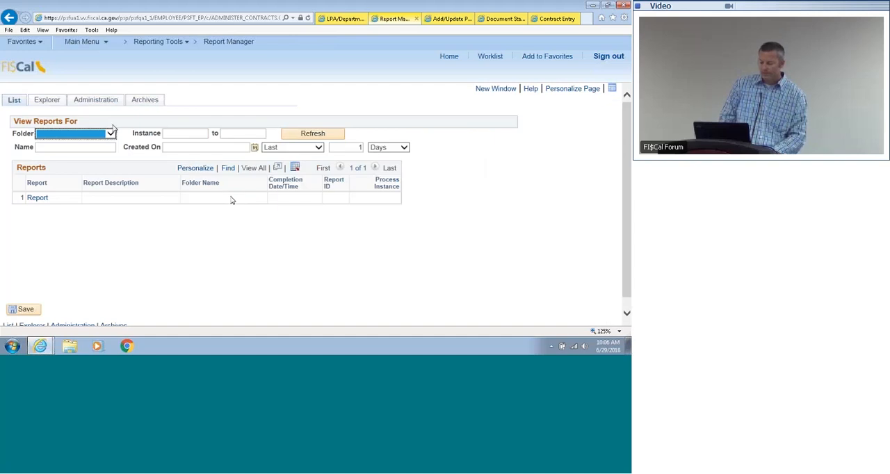
{"action": "left_click", "coordinate": [104, 103]}
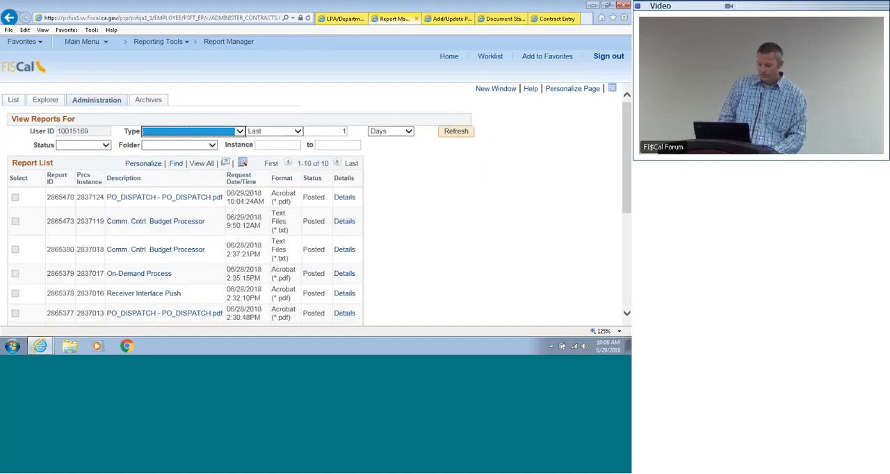
{"action": "left_click", "coordinate": [161, 200]}
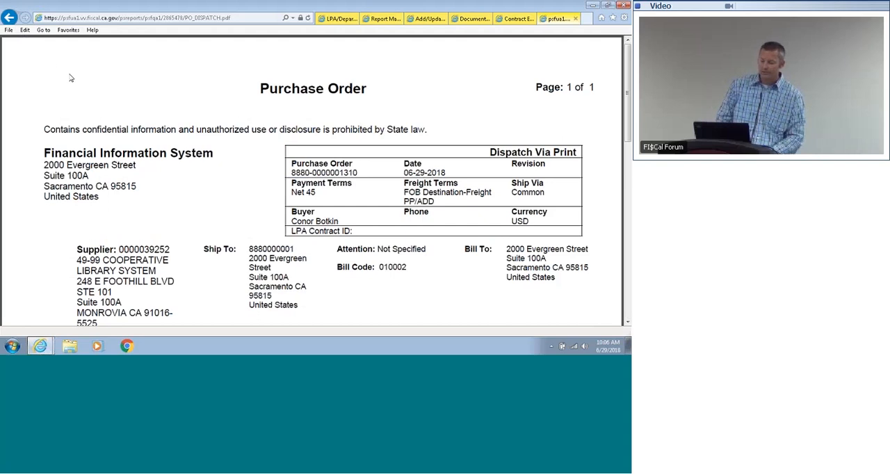
Step: Read through the dispatched purchase order PDF, checking the header, purchase order number, line and contract details, total, and authorizing signature block
{"action": "left_click_drag", "start_coordinate": [627, 129], "coordinate": [627, 152]}
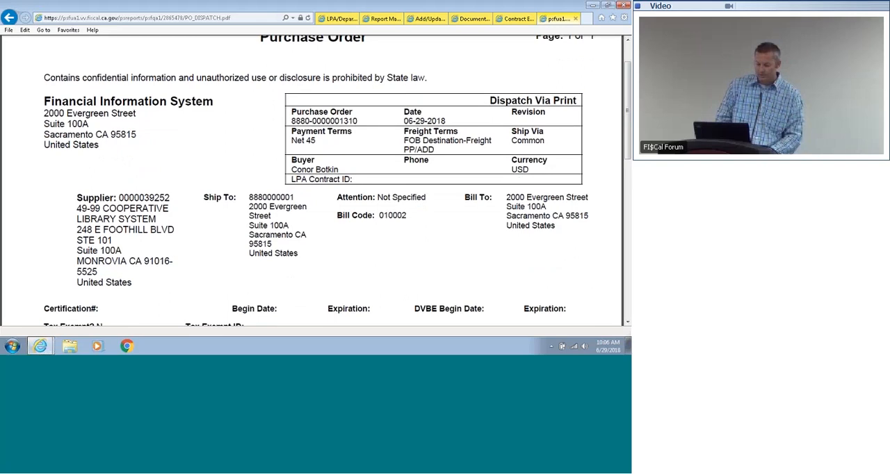
{"action": "left_click_drag", "start_coordinate": [627, 115], "coordinate": [624, 199]}
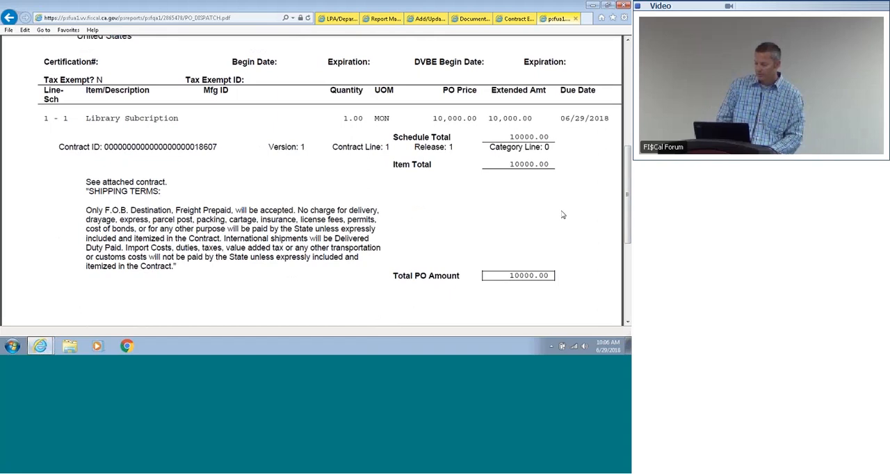
{"action": "scroll", "coordinate": [563, 215], "scroll_direction": "down", "scroll_amount": 5}
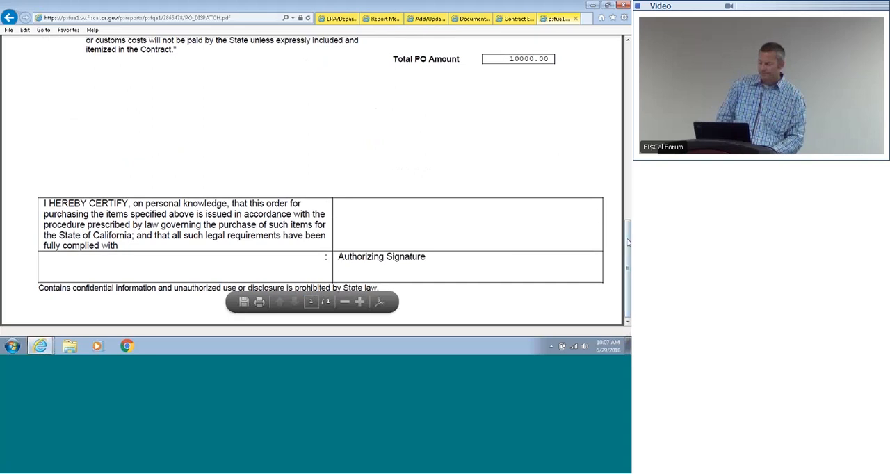
{"action": "scroll", "coordinate": [500, 269], "scroll_direction": "up", "scroll_amount": 5}
{"action": "scroll", "coordinate": [416, 87], "scroll_direction": "up", "scroll_amount": 6}
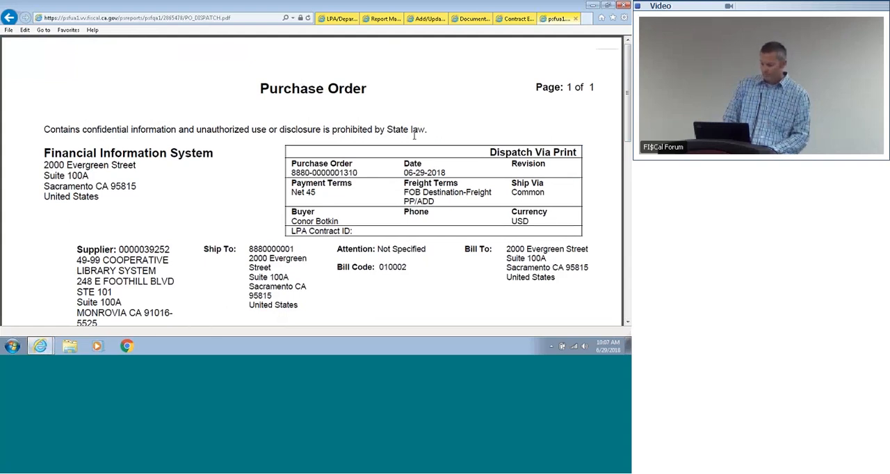
{"action": "left_click_drag", "start_coordinate": [359, 173], "coordinate": [311, 172]}
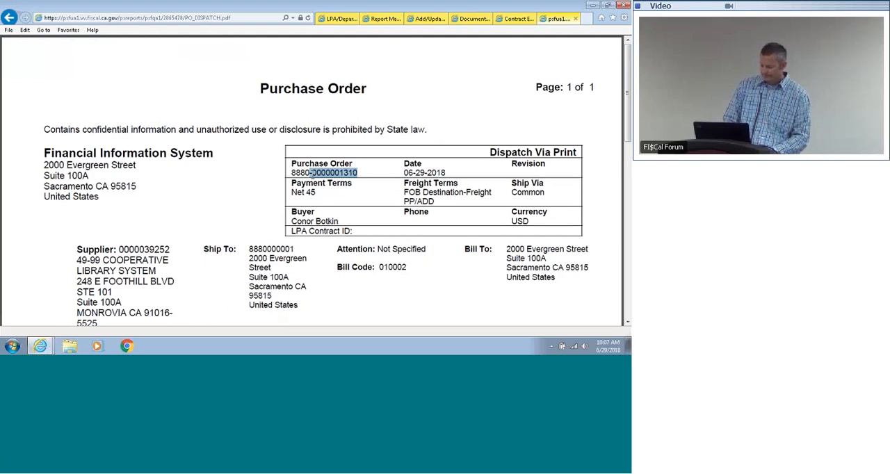
{"action": "left_click", "coordinate": [244, 222]}
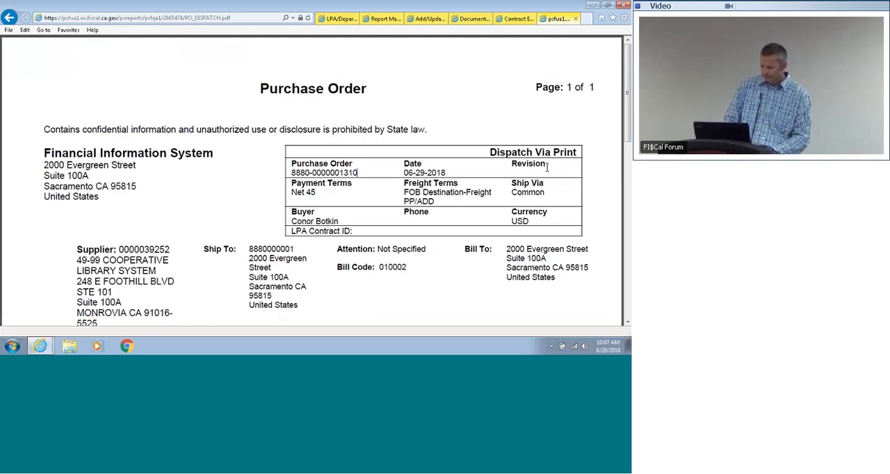
{"action": "left_click_drag", "start_coordinate": [626, 121], "coordinate": [624, 148]}
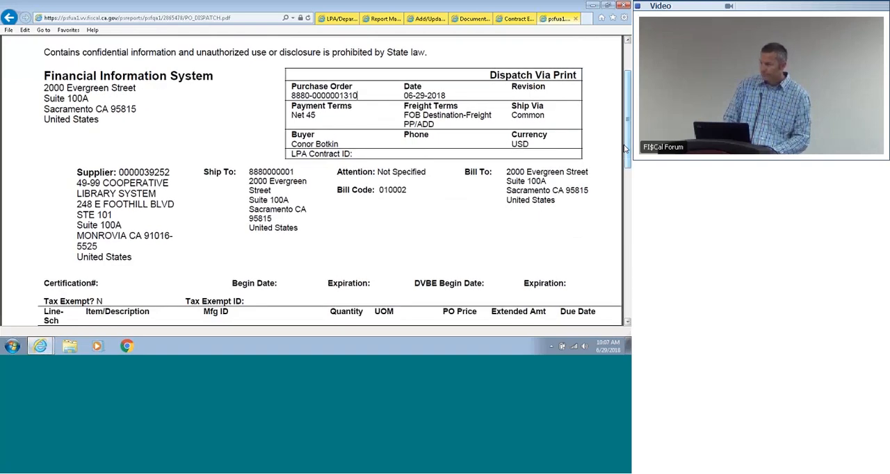